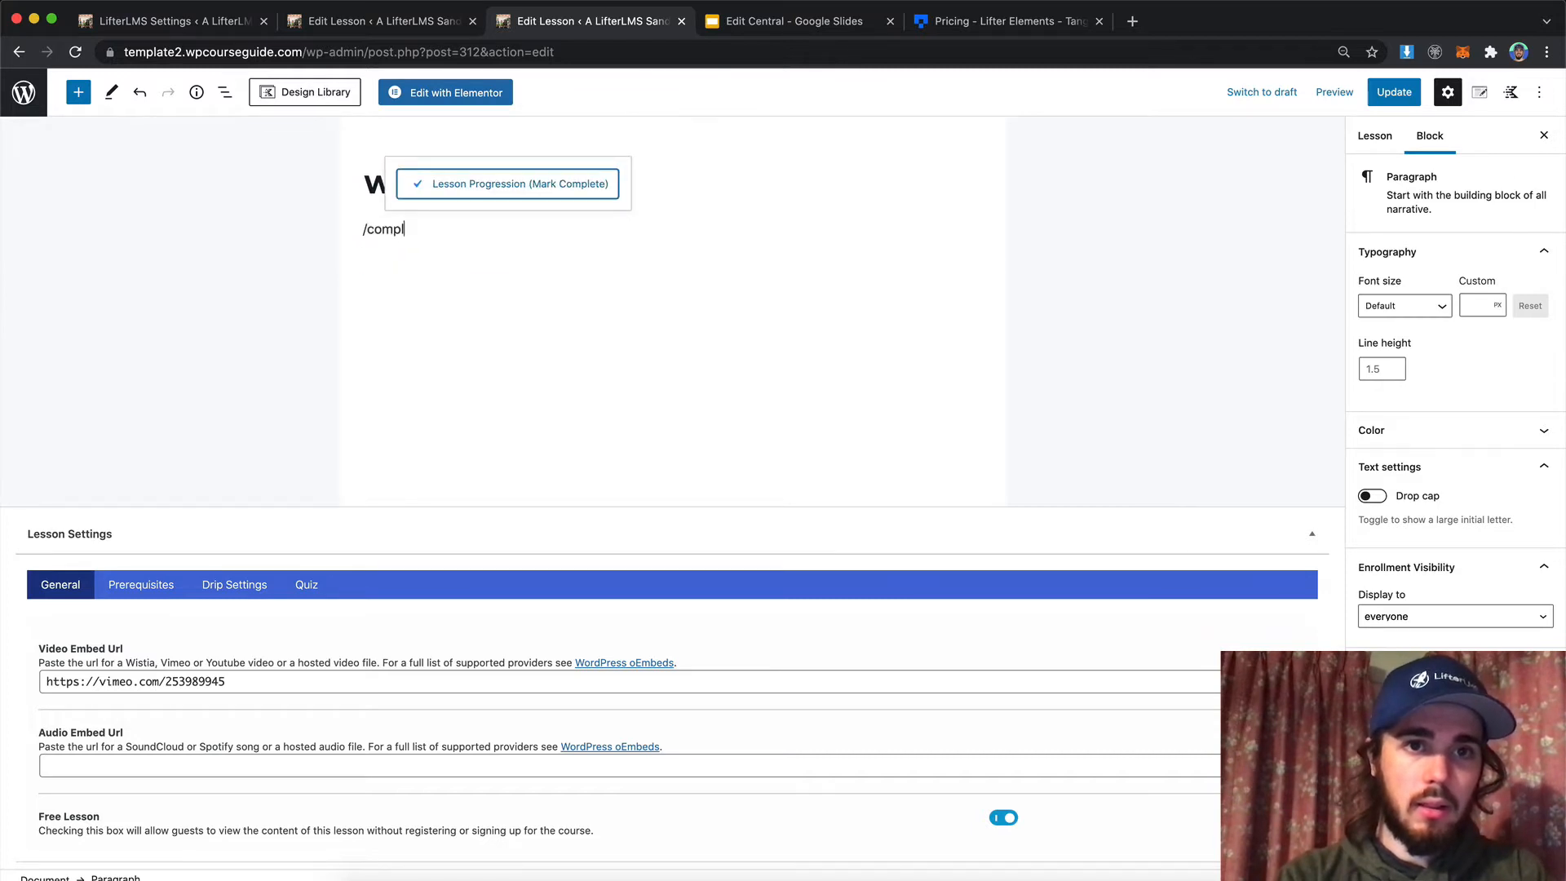
Step: Insert a Lesson Progression (Mark Complete) block in the Why LifterLMS? lesson, update it and view the lesson page
{"action": "key", "text": "Return"}
{"action": "left_click", "coordinate": [1396, 94]}
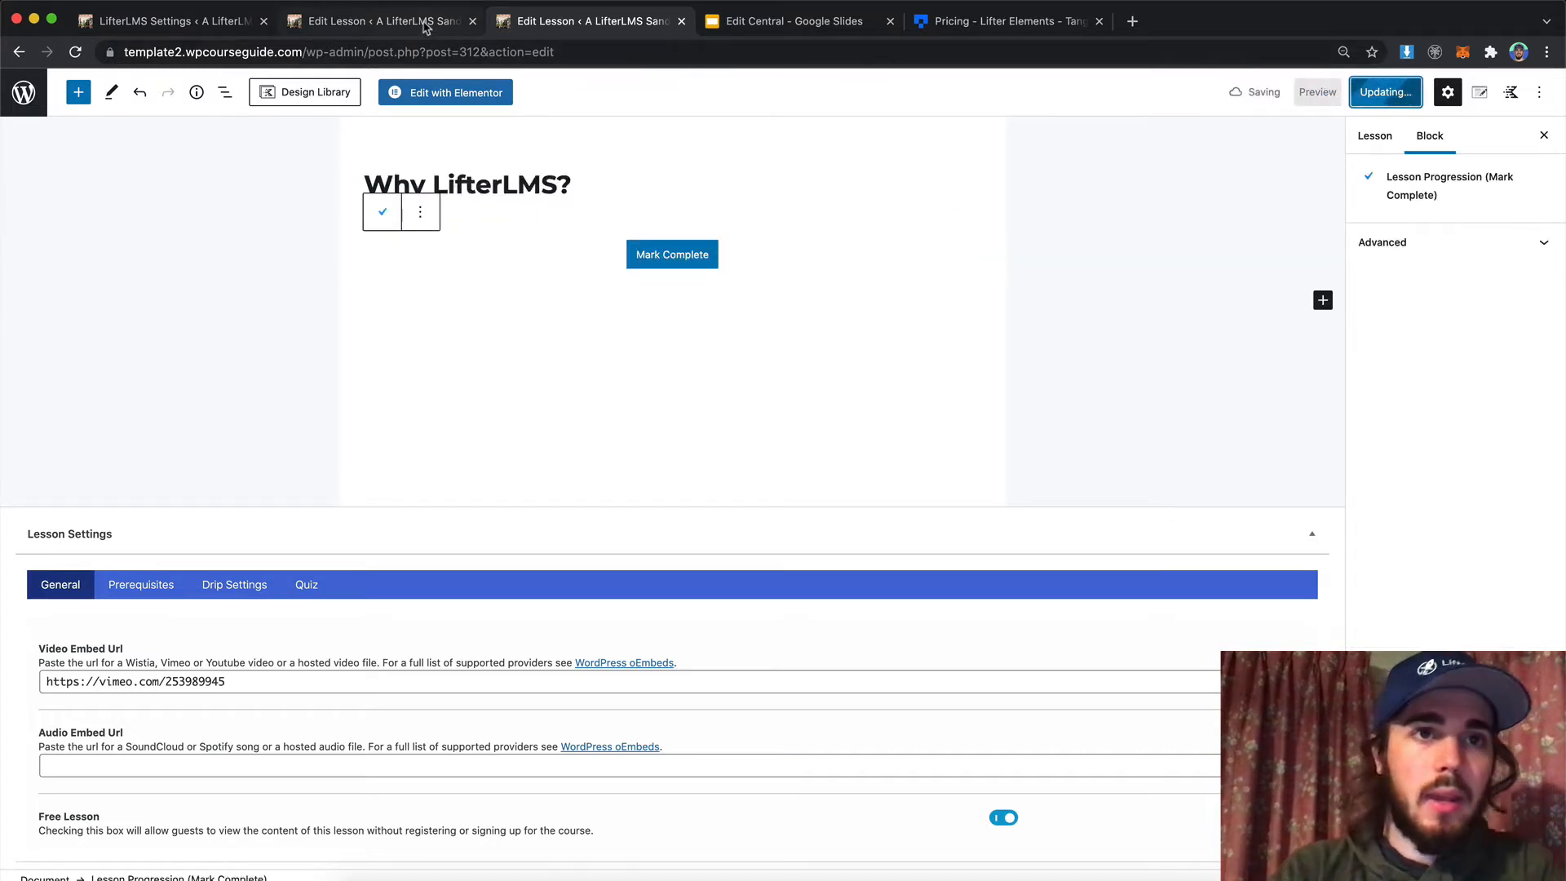
{"action": "left_click", "coordinate": [149, 846]}
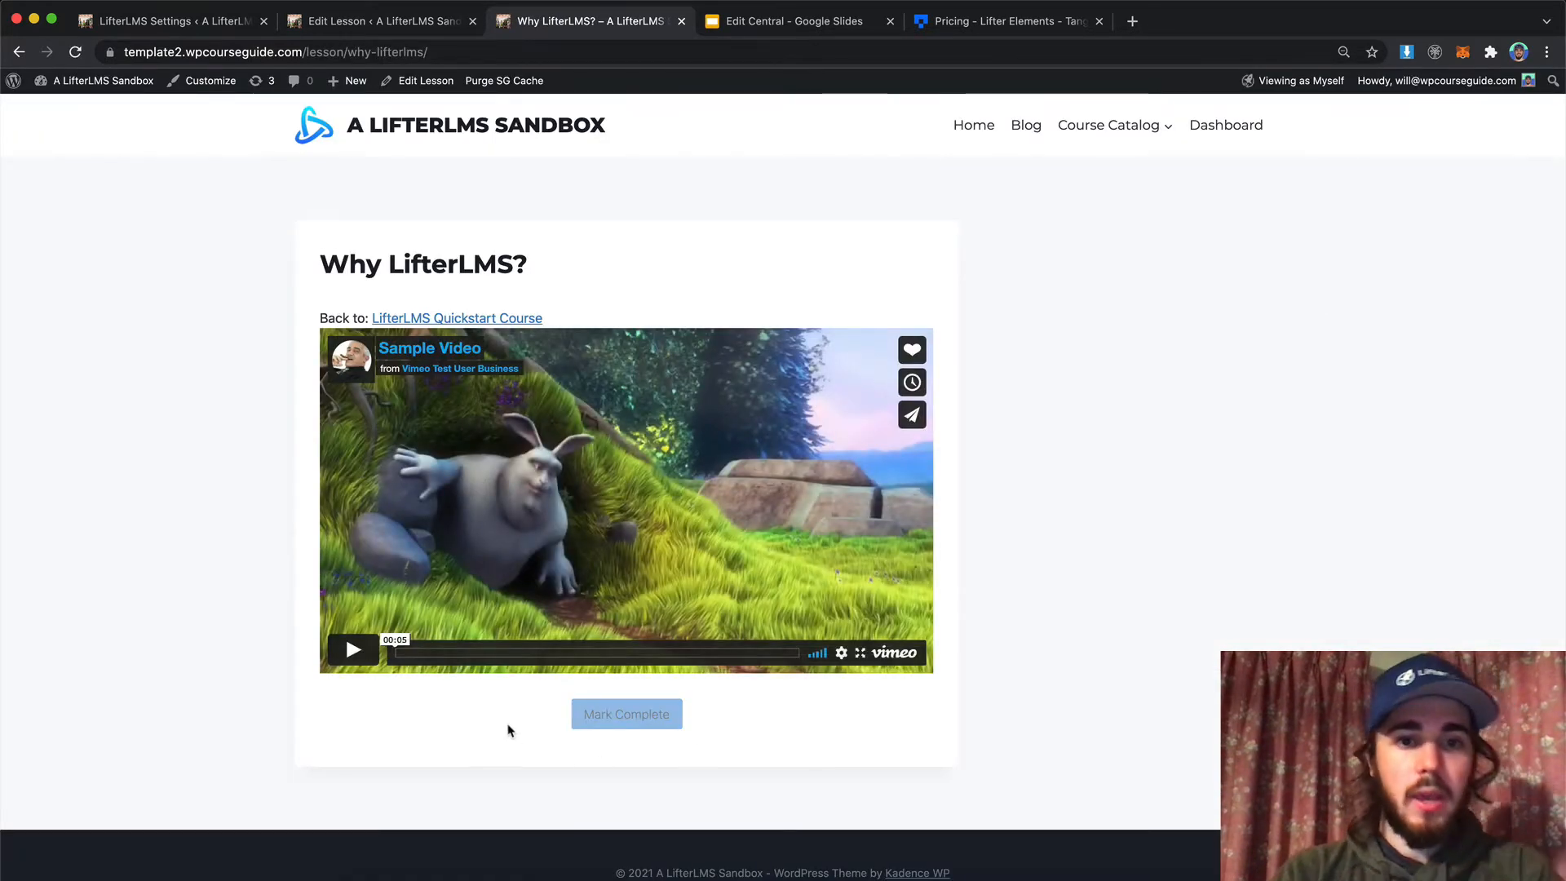
{"action": "left_click_drag", "start_coordinate": [508, 730], "coordinate": [821, 727]}
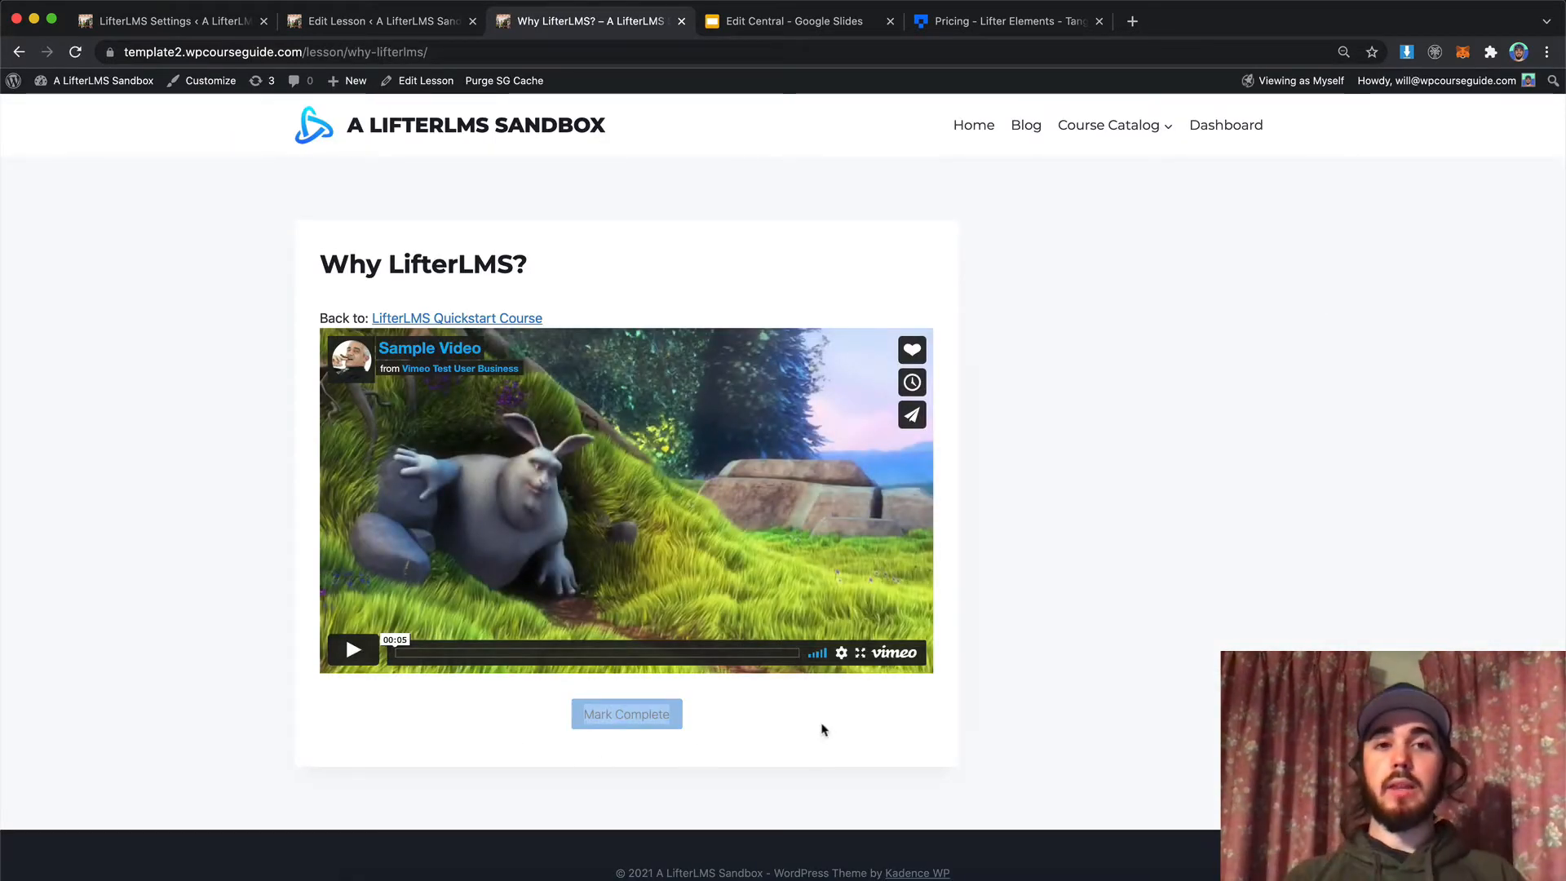
{"action": "left_click", "coordinate": [763, 716]}
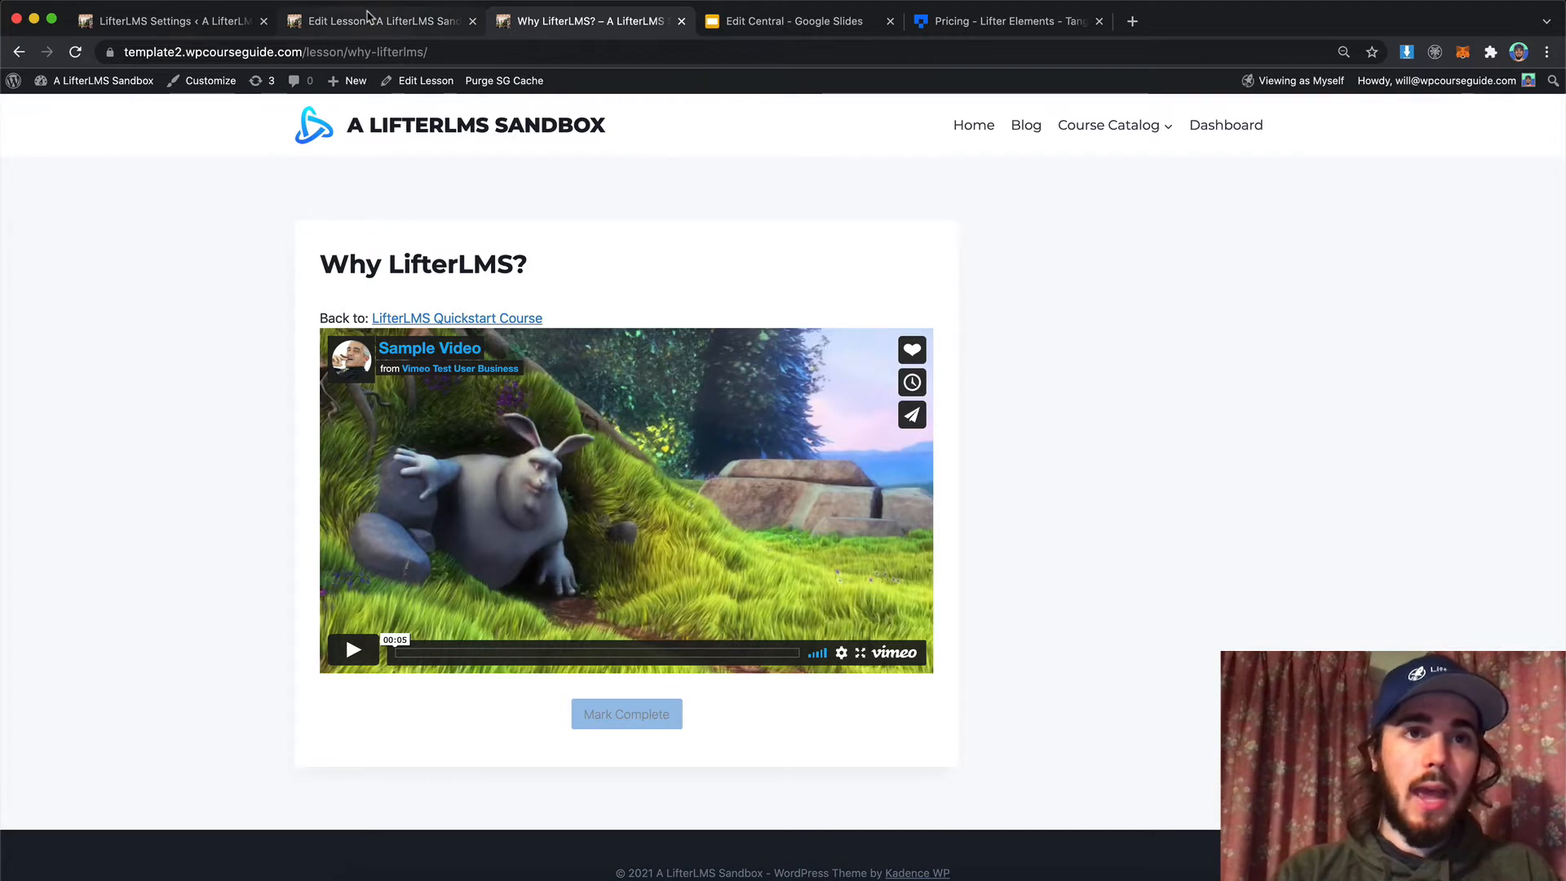
Step: Open the Why LifterLMS? lesson in Elementor, add the Lesson Video widget to its content area and update the page
{"action": "left_click", "coordinate": [367, 18]}
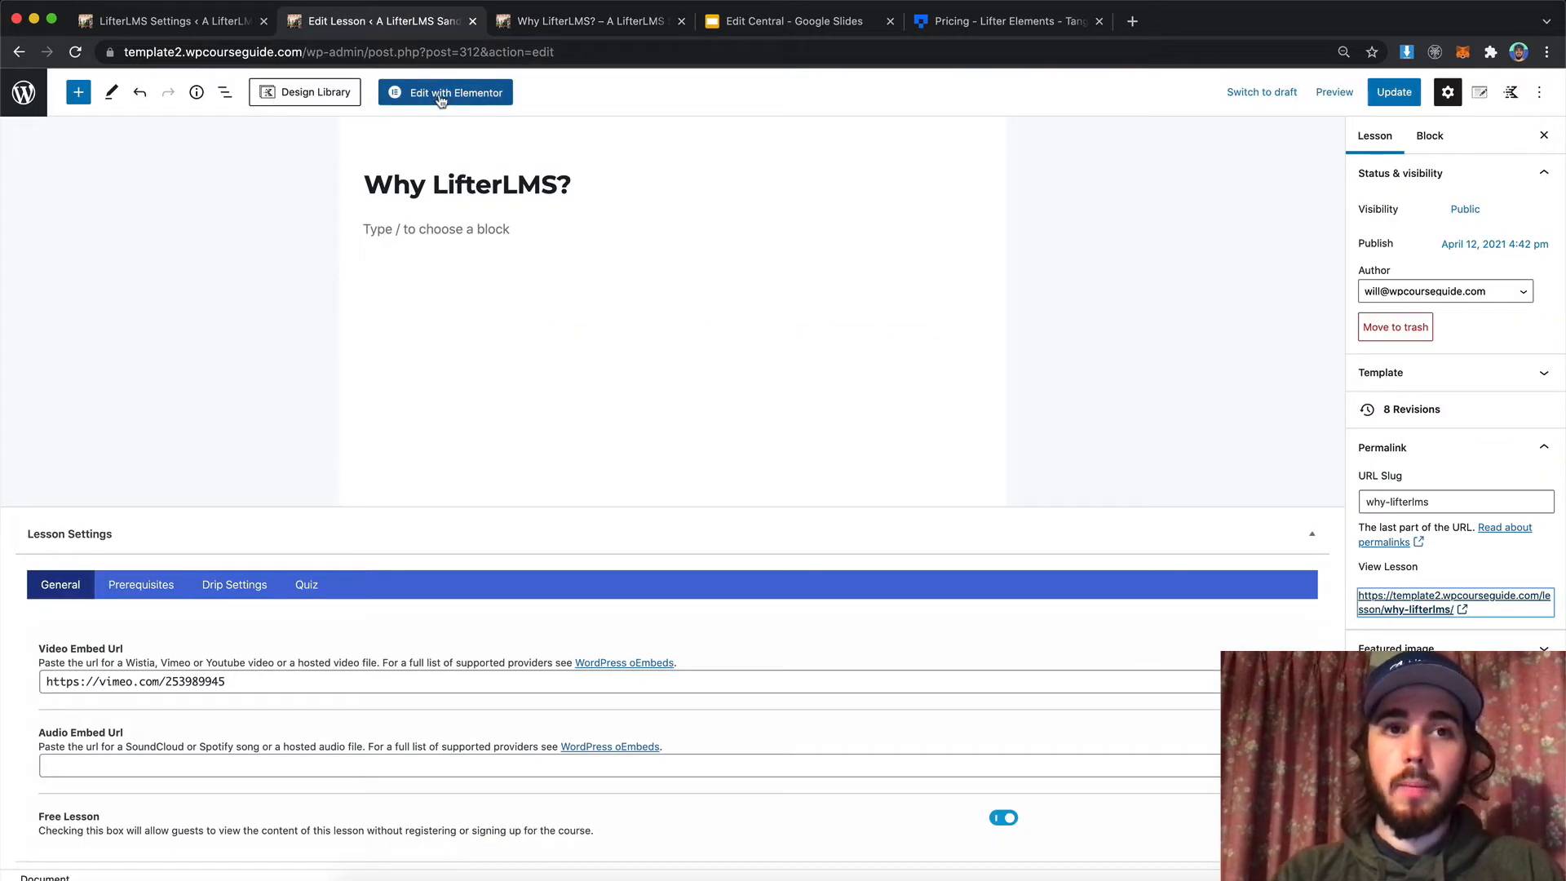
{"action": "left_click", "coordinate": [467, 100]}
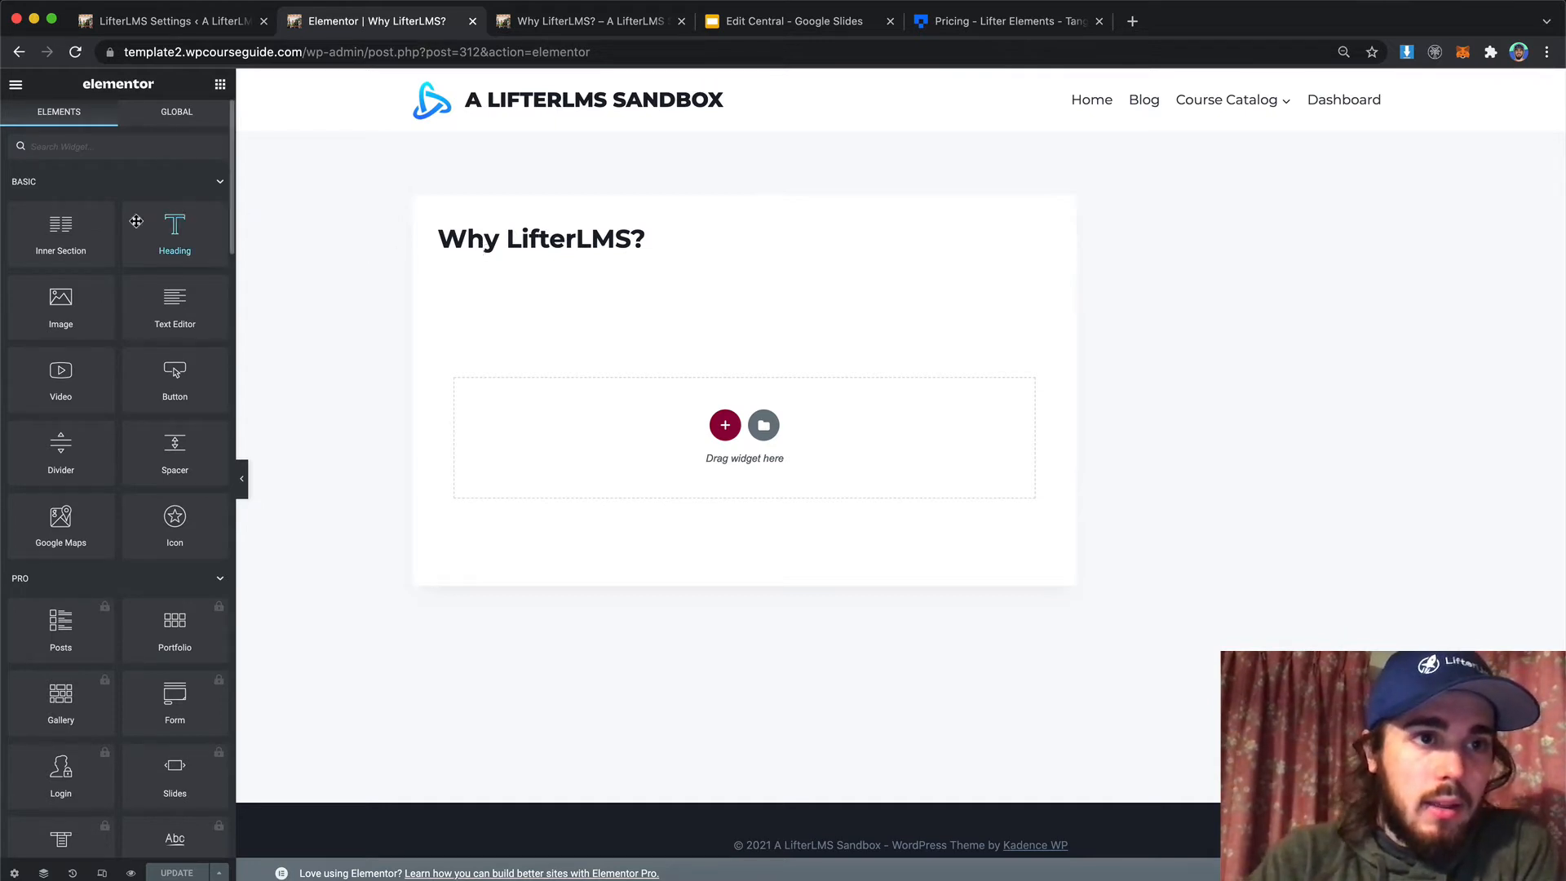
{"action": "type", "text": "lesson"}
{"action": "left_click_drag", "start_coordinate": [82, 357], "coordinate": [519, 476]}
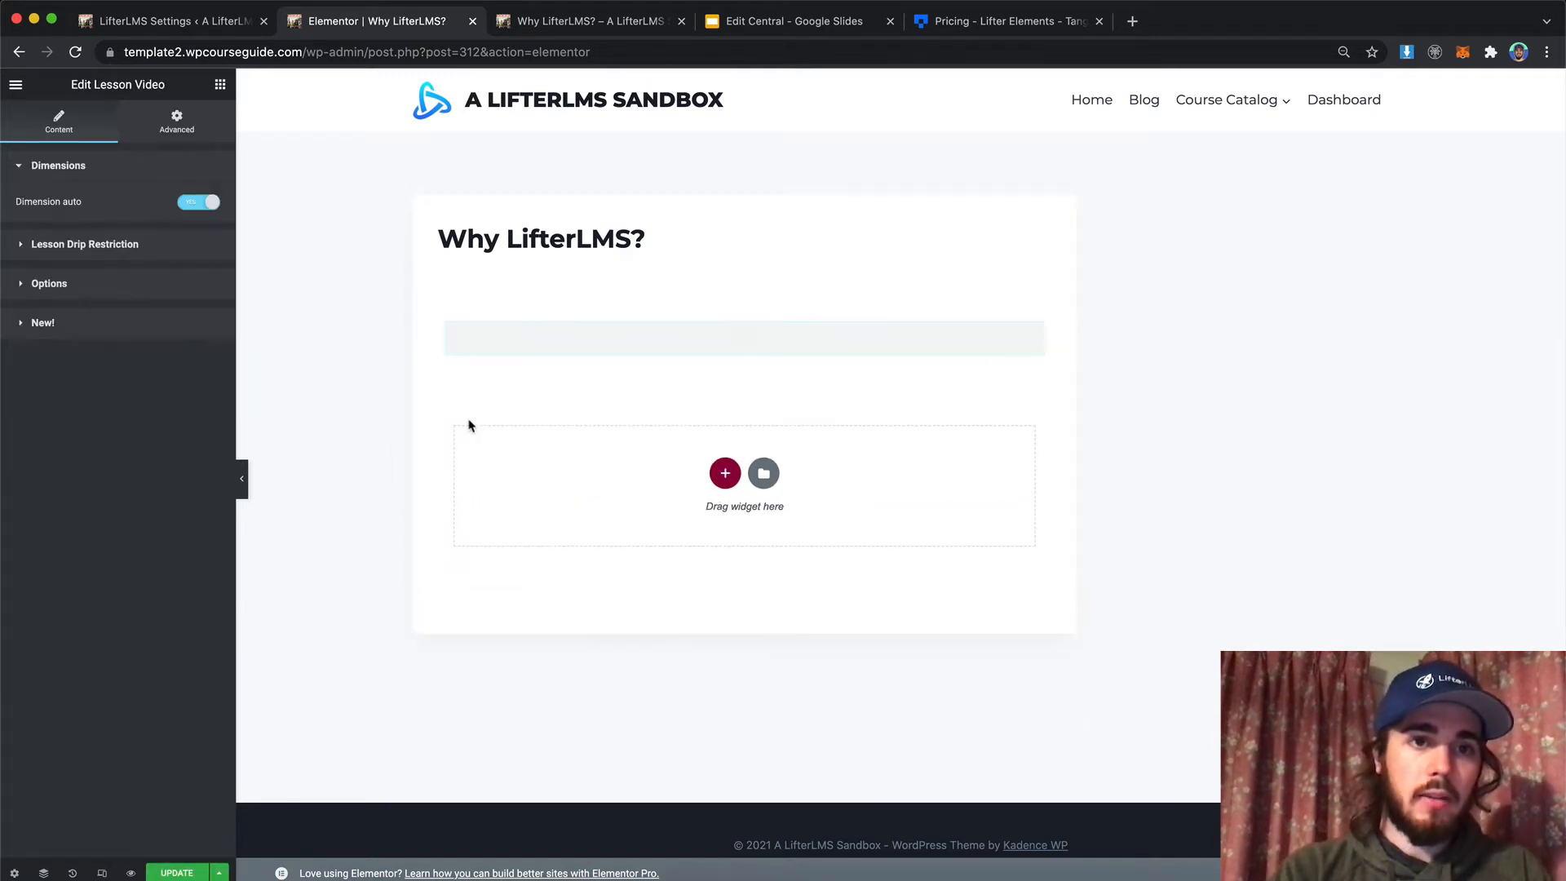
{"action": "left_click", "coordinate": [175, 873]}
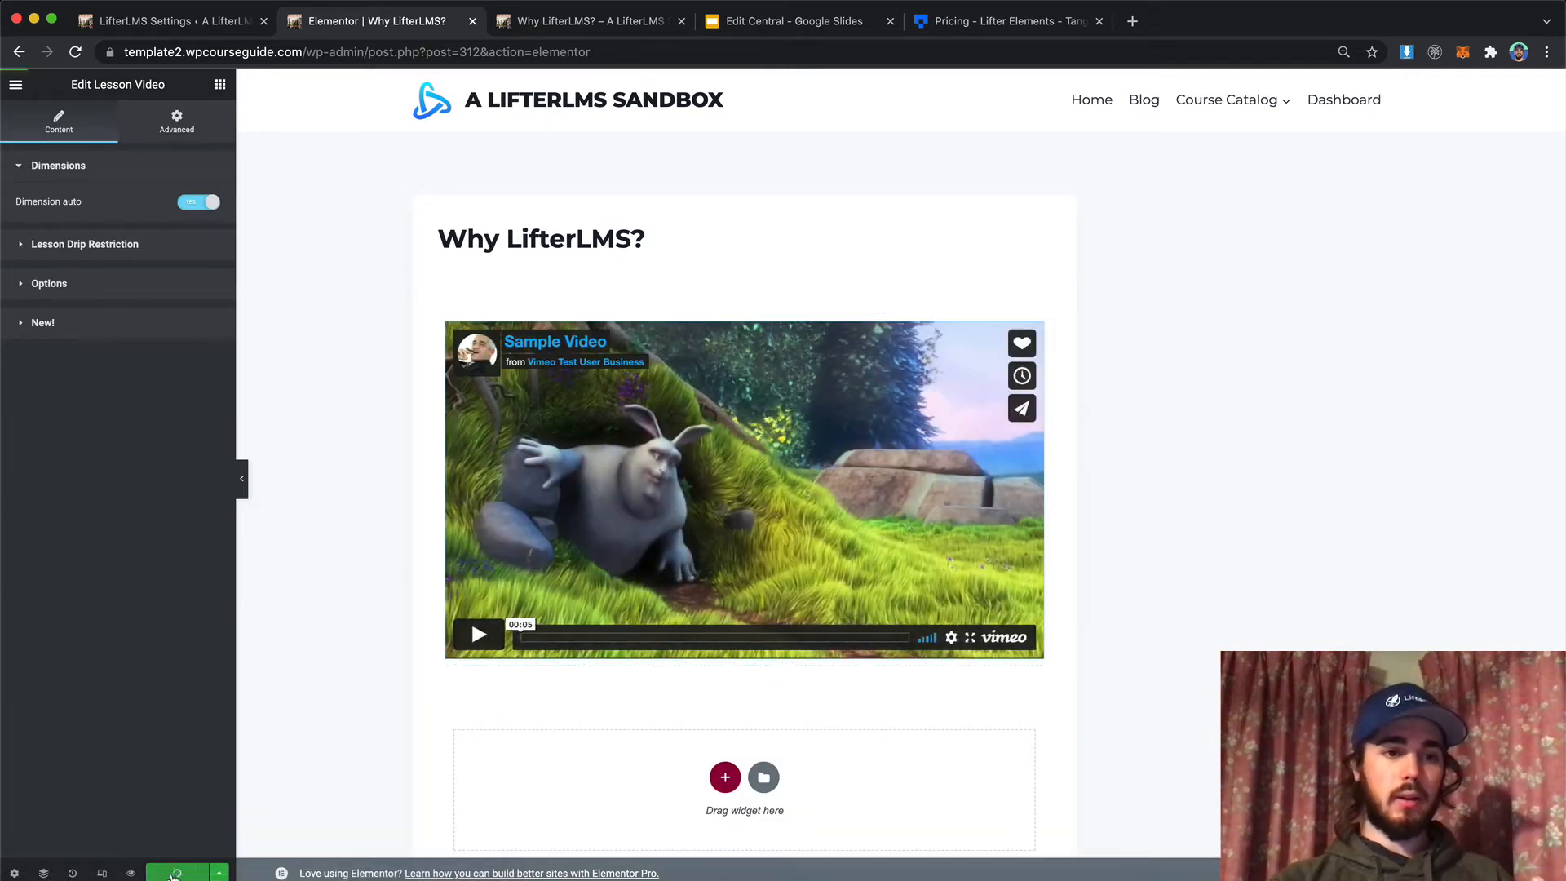
Step: Exit Elementor to the WordPress lesson editor and inspect the videos on the live lesson page
{"action": "left_click", "coordinate": [15, 84]}
{"action": "left_click", "coordinate": [73, 359]}
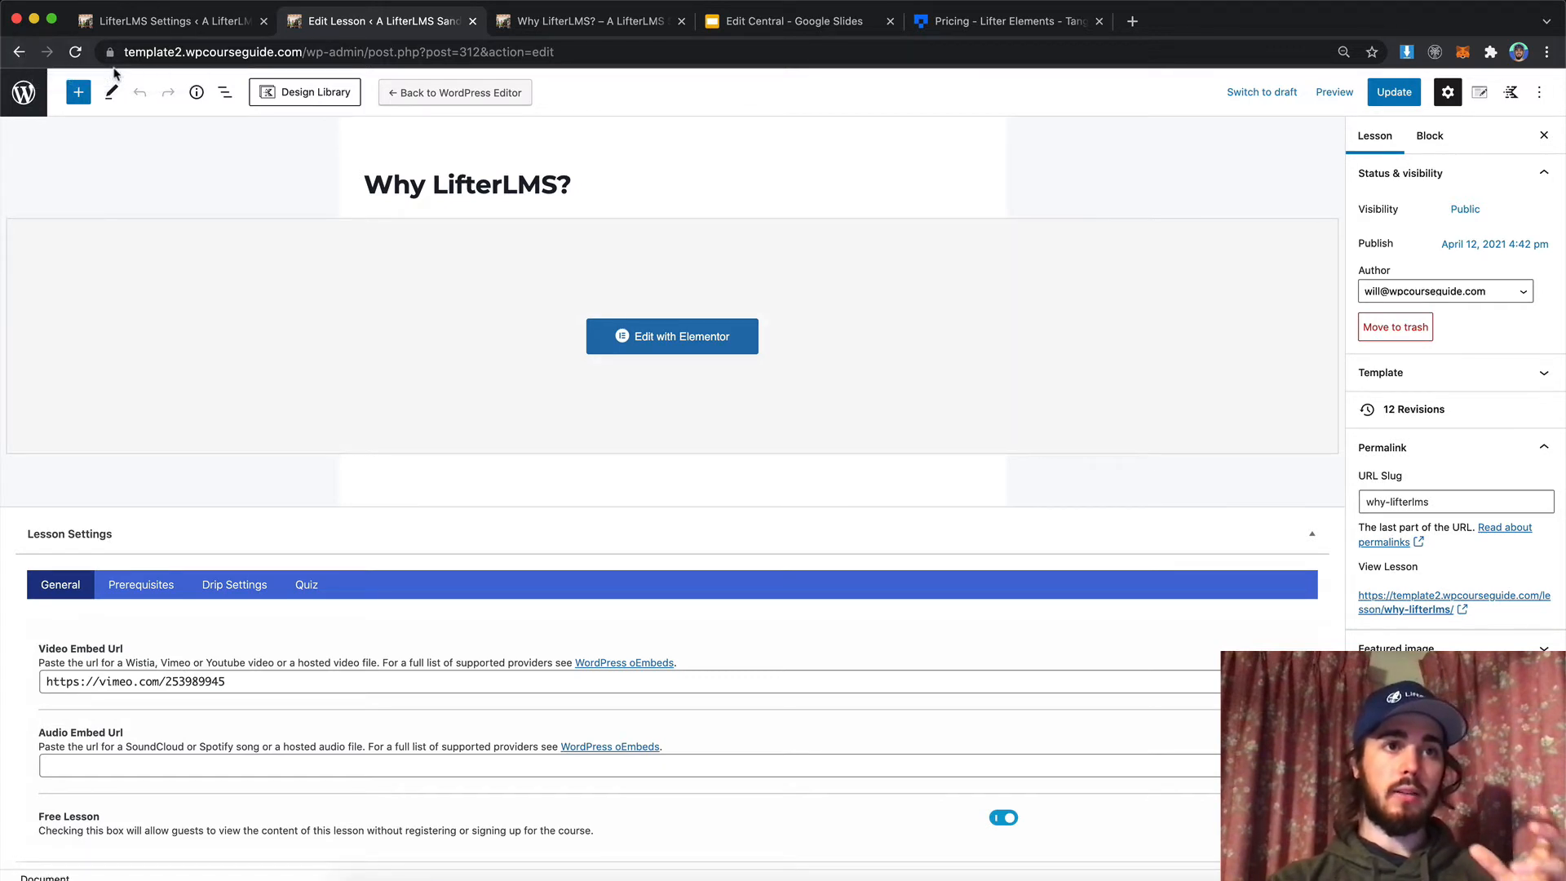
{"action": "left_click", "coordinate": [1418, 600]}
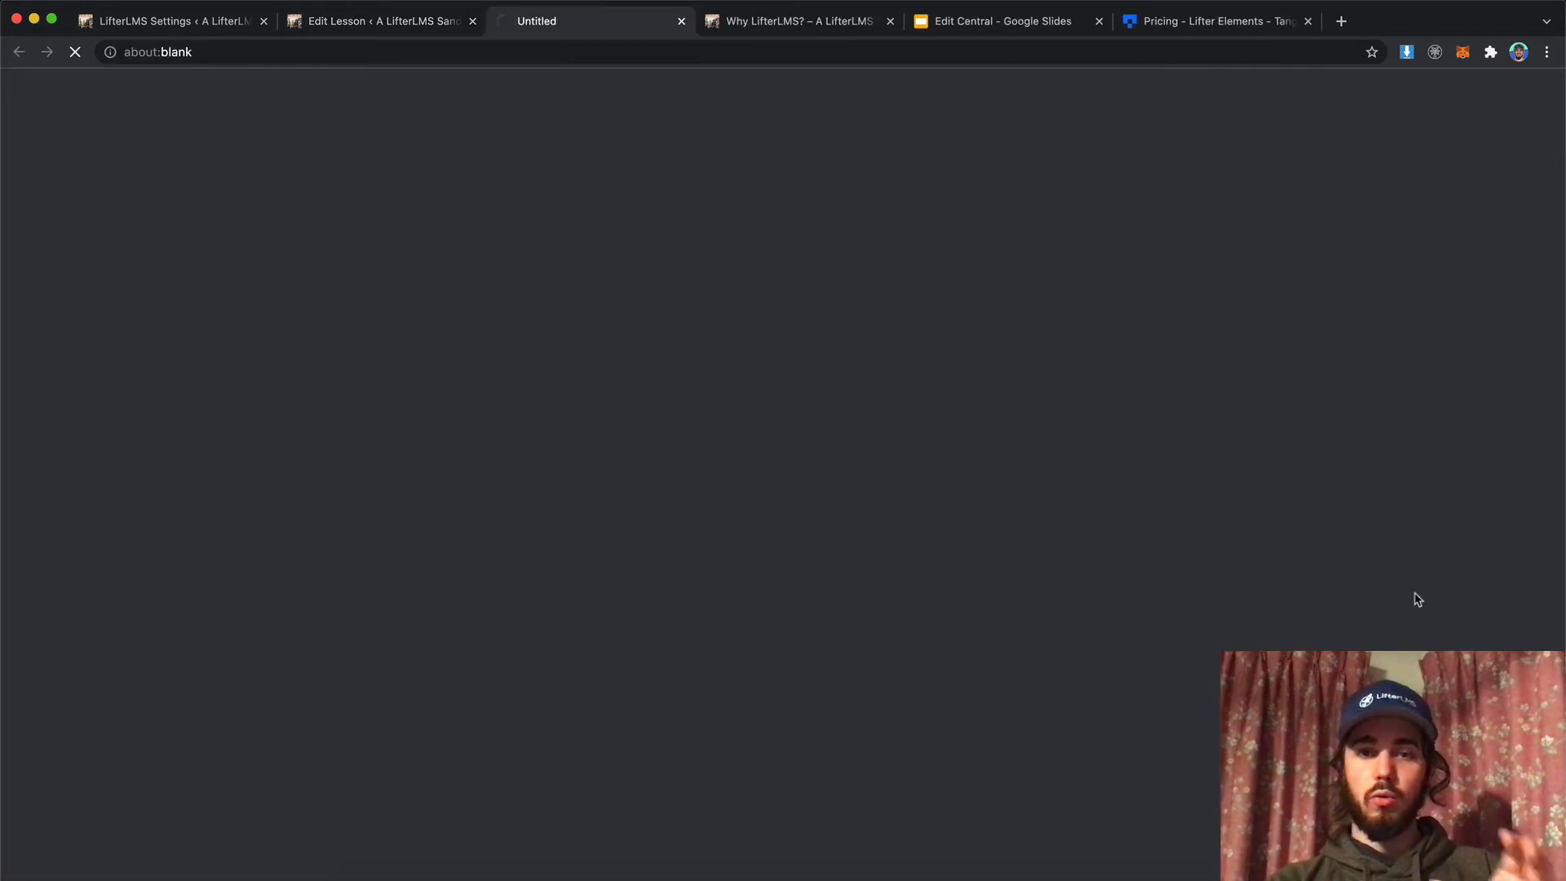
{"action": "scroll", "coordinate": [426, 472], "scroll_direction": "down", "scroll_amount": 4}
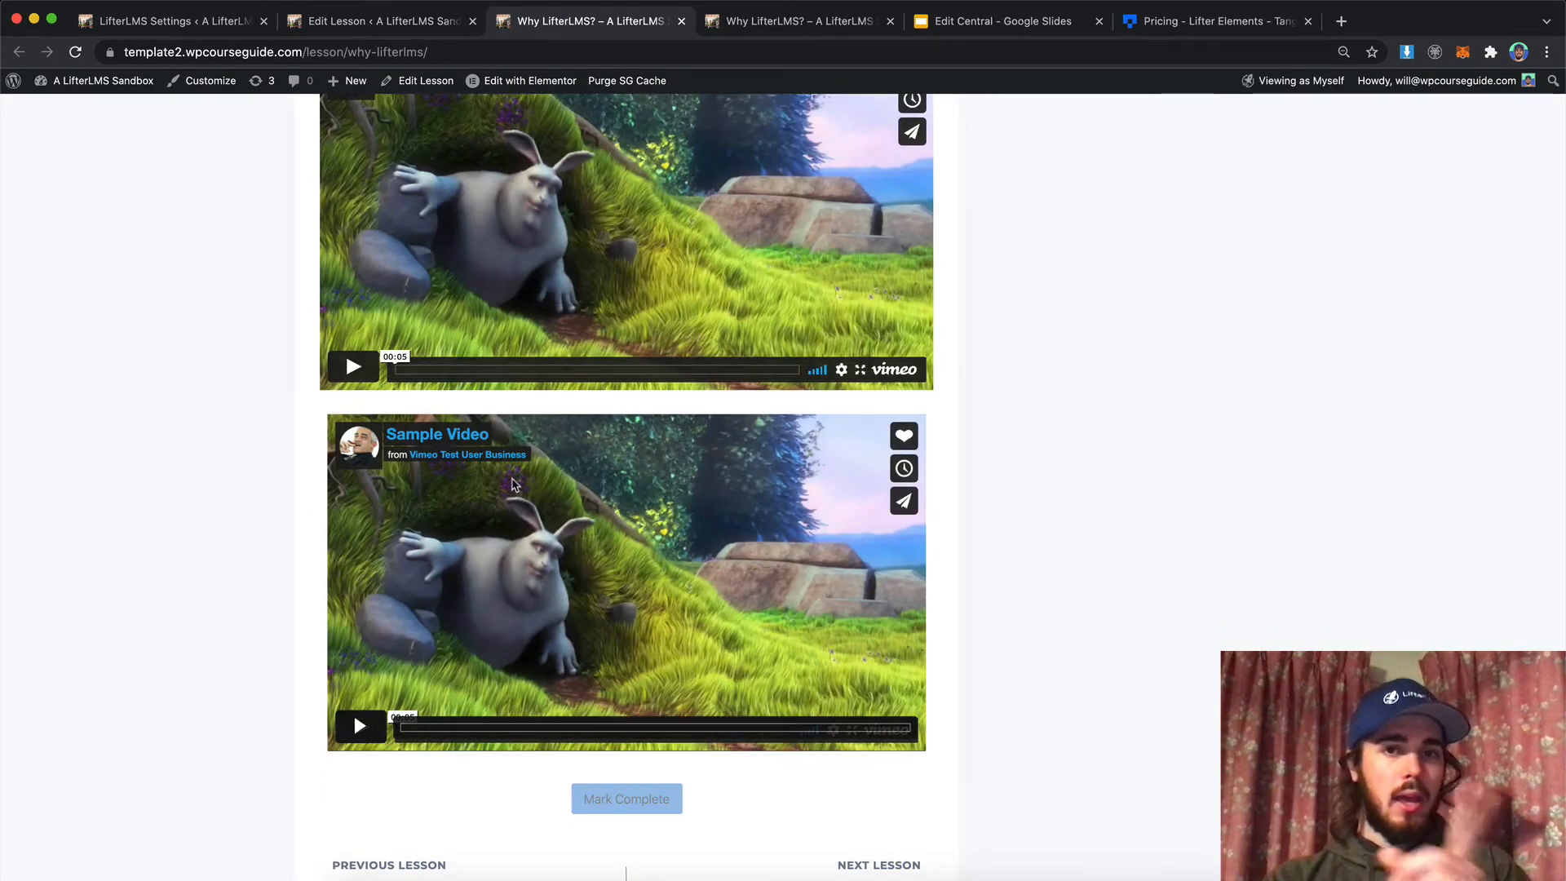
{"action": "scroll", "coordinate": [513, 484], "scroll_direction": "up", "scroll_amount": 3}
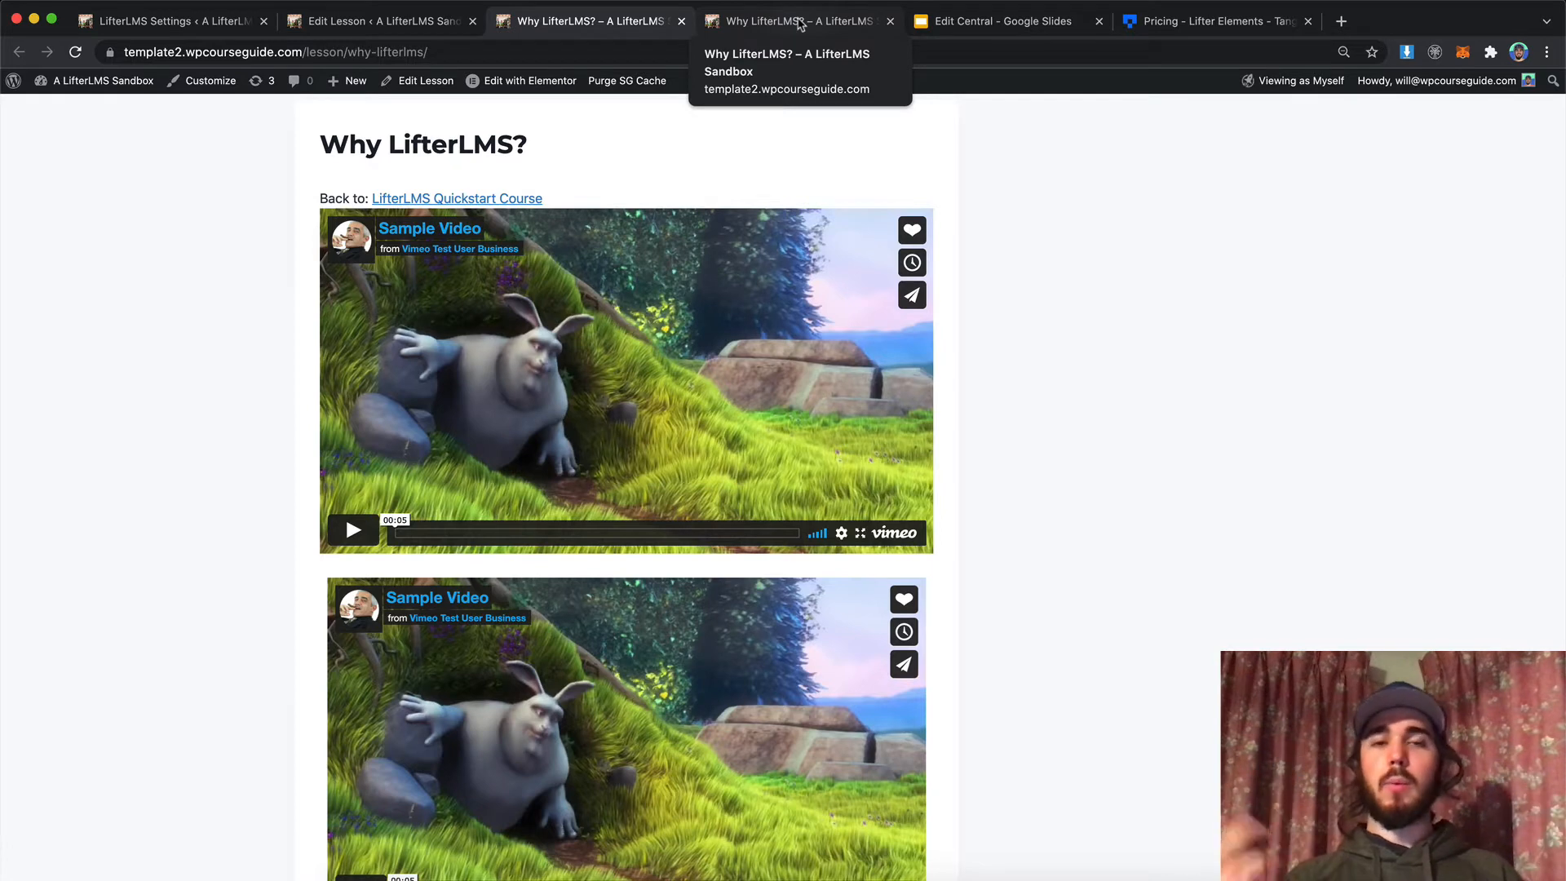
Step: Enable the Action Manager in LifterLMS Labs and save it with Video Embed removed under Single Lesson Actions
{"action": "left_click", "coordinate": [800, 25]}
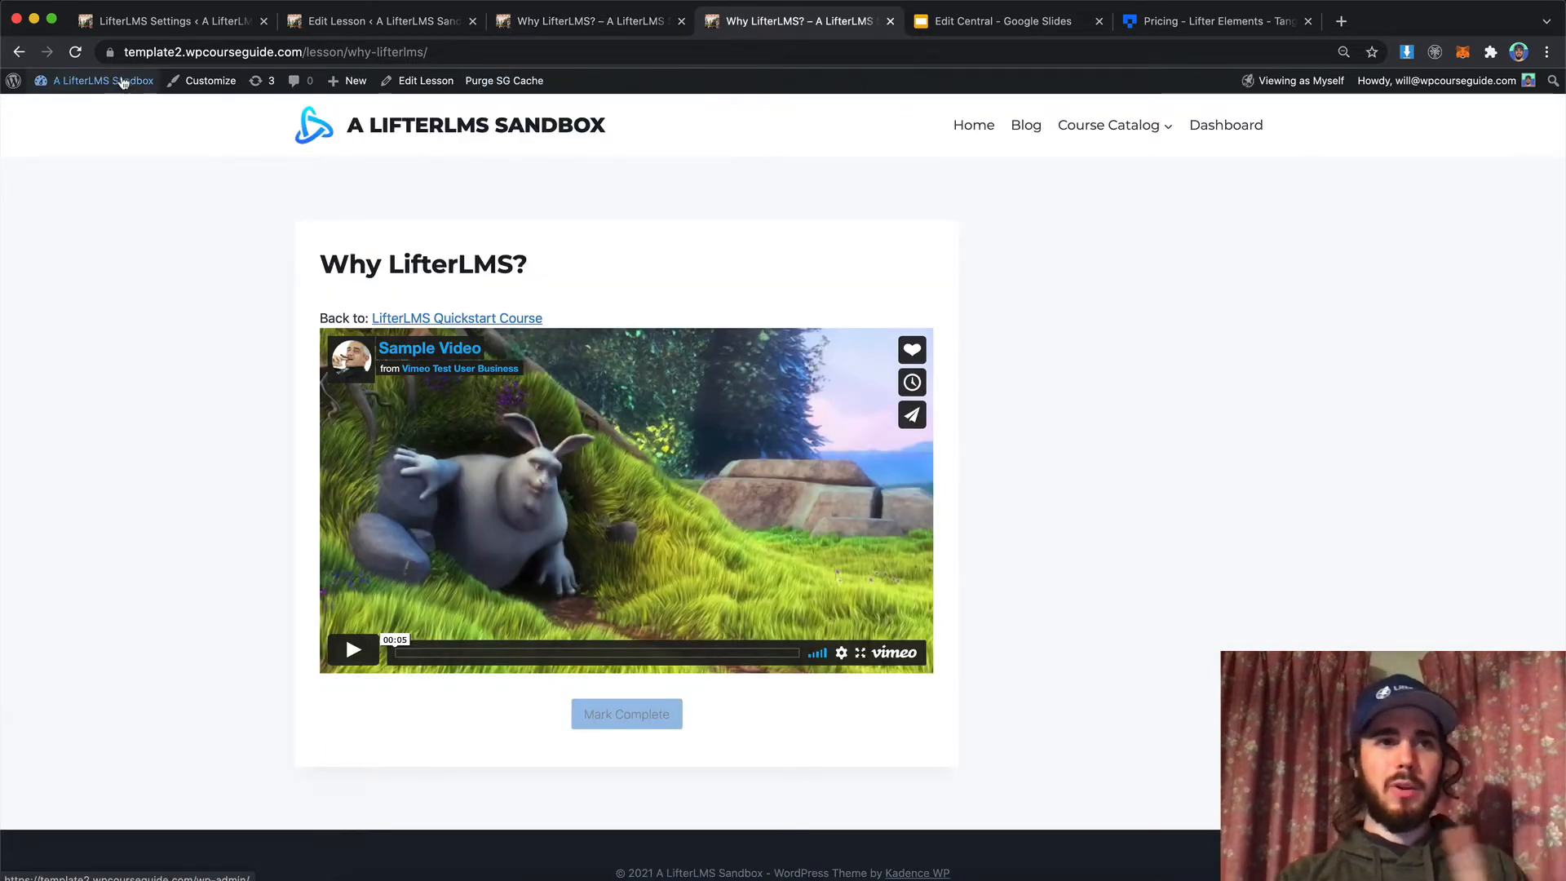
{"action": "mouse_move", "coordinate": [122, 82]}
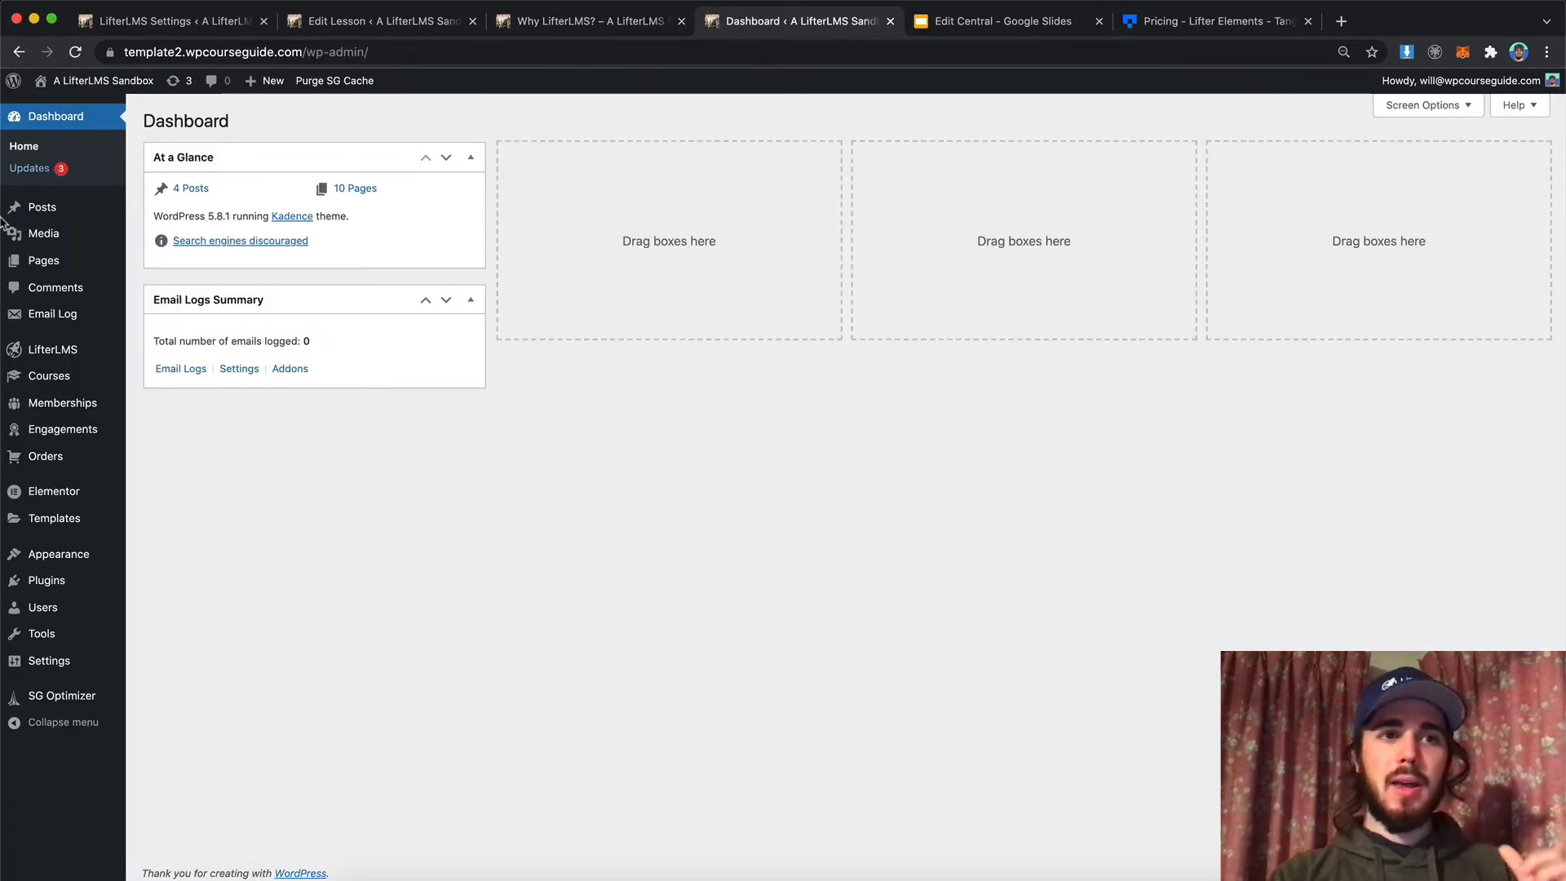
{"action": "mouse_move", "coordinate": [82, 357]}
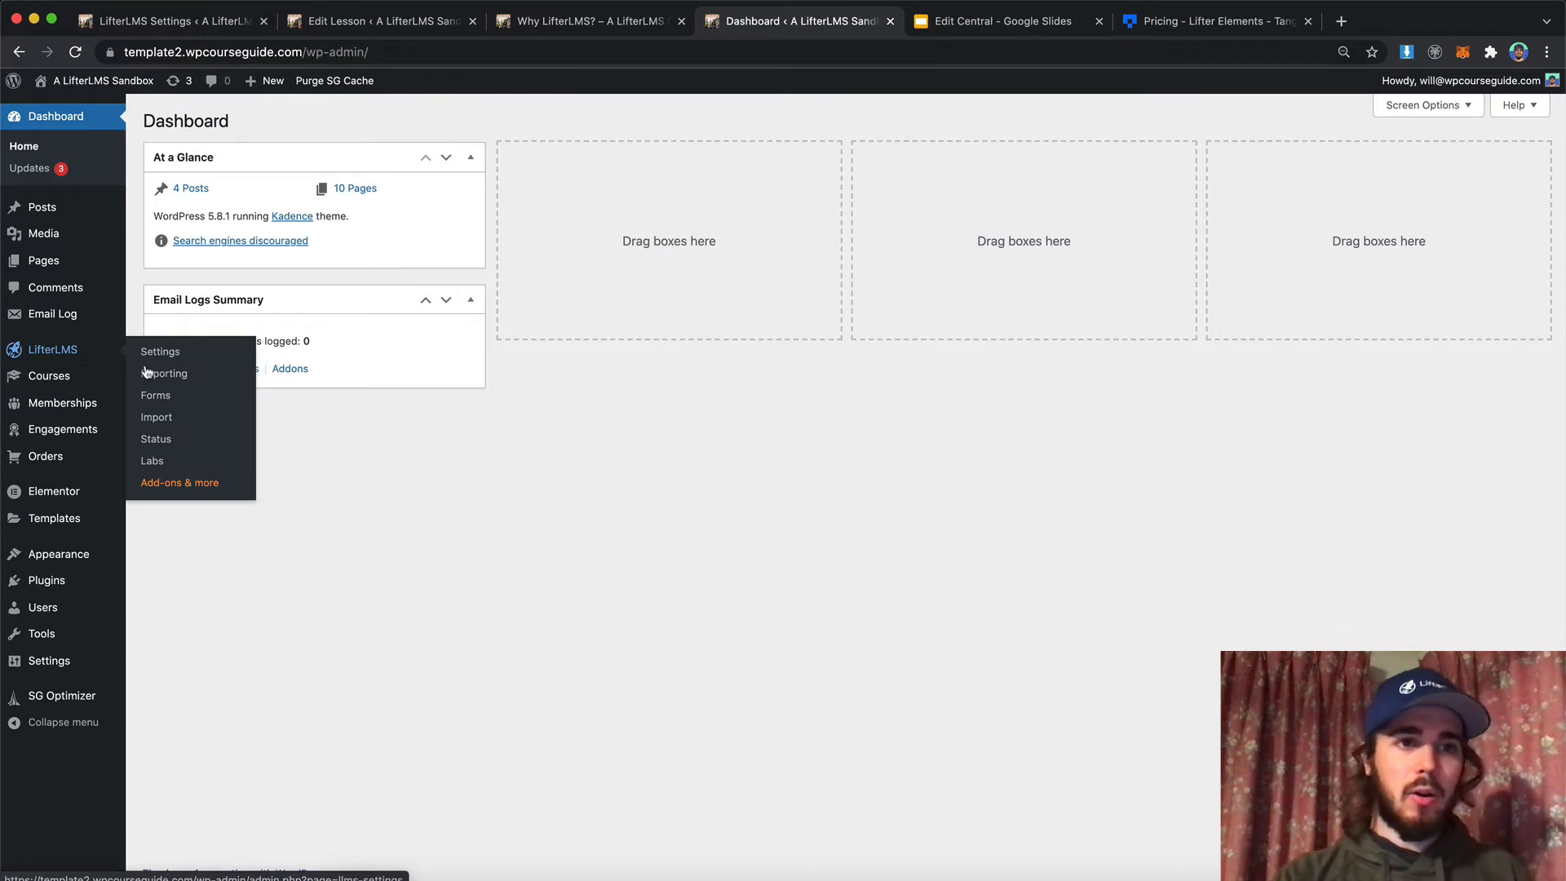
{"action": "left_click", "coordinate": [152, 460]}
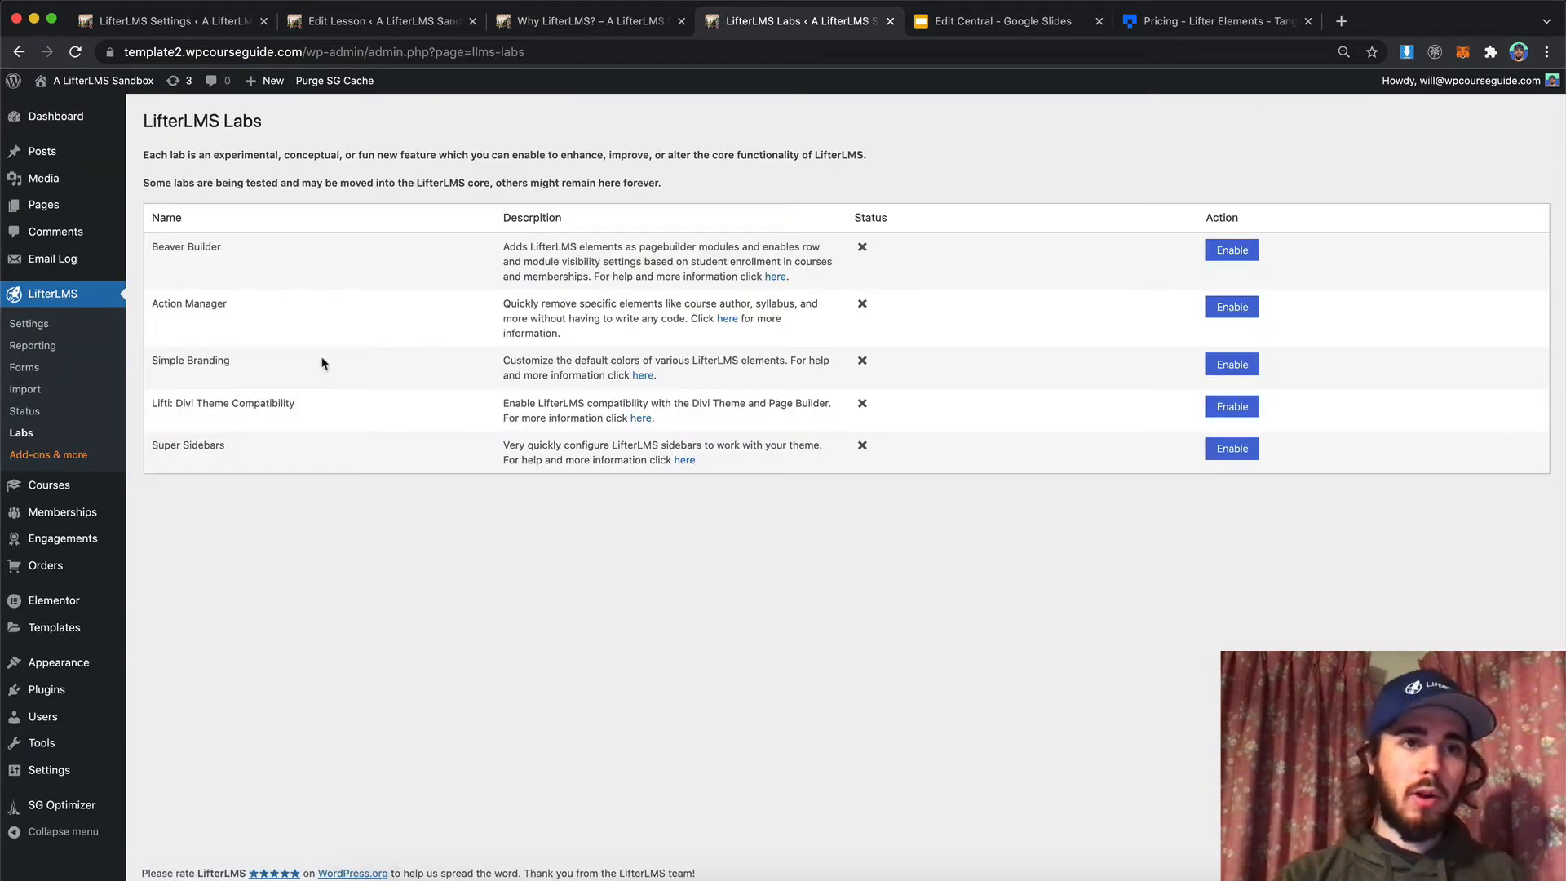
{"action": "left_click", "coordinate": [1232, 307]}
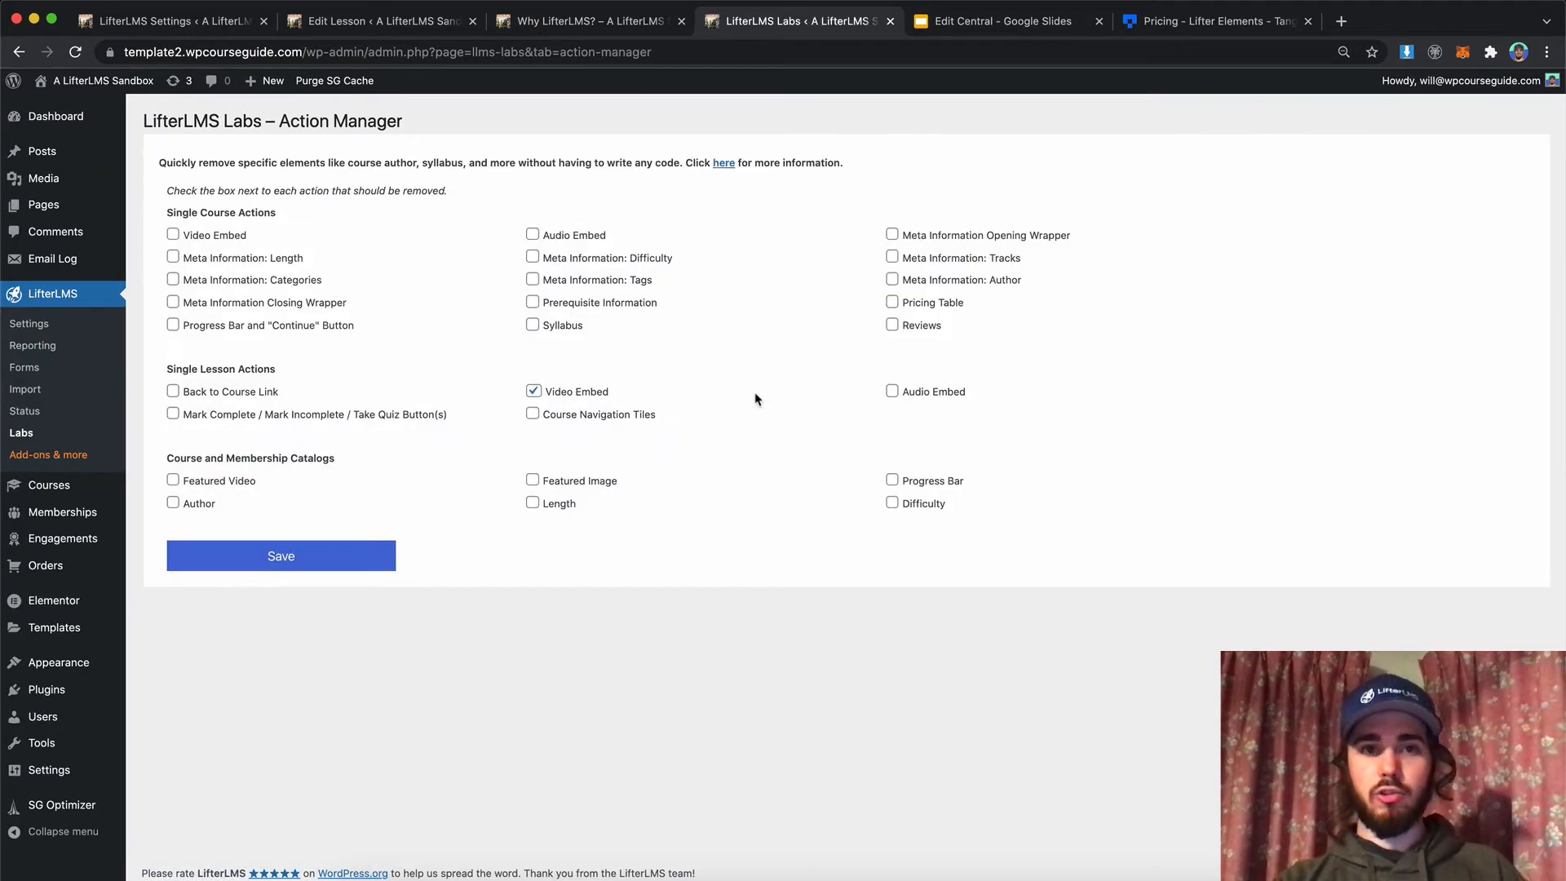
{"action": "left_click", "coordinate": [335, 556]}
Step: Check the video on the Why LifterLMS? lesson page against the Action Manager settings
{"action": "left_click", "coordinate": [530, 22]}
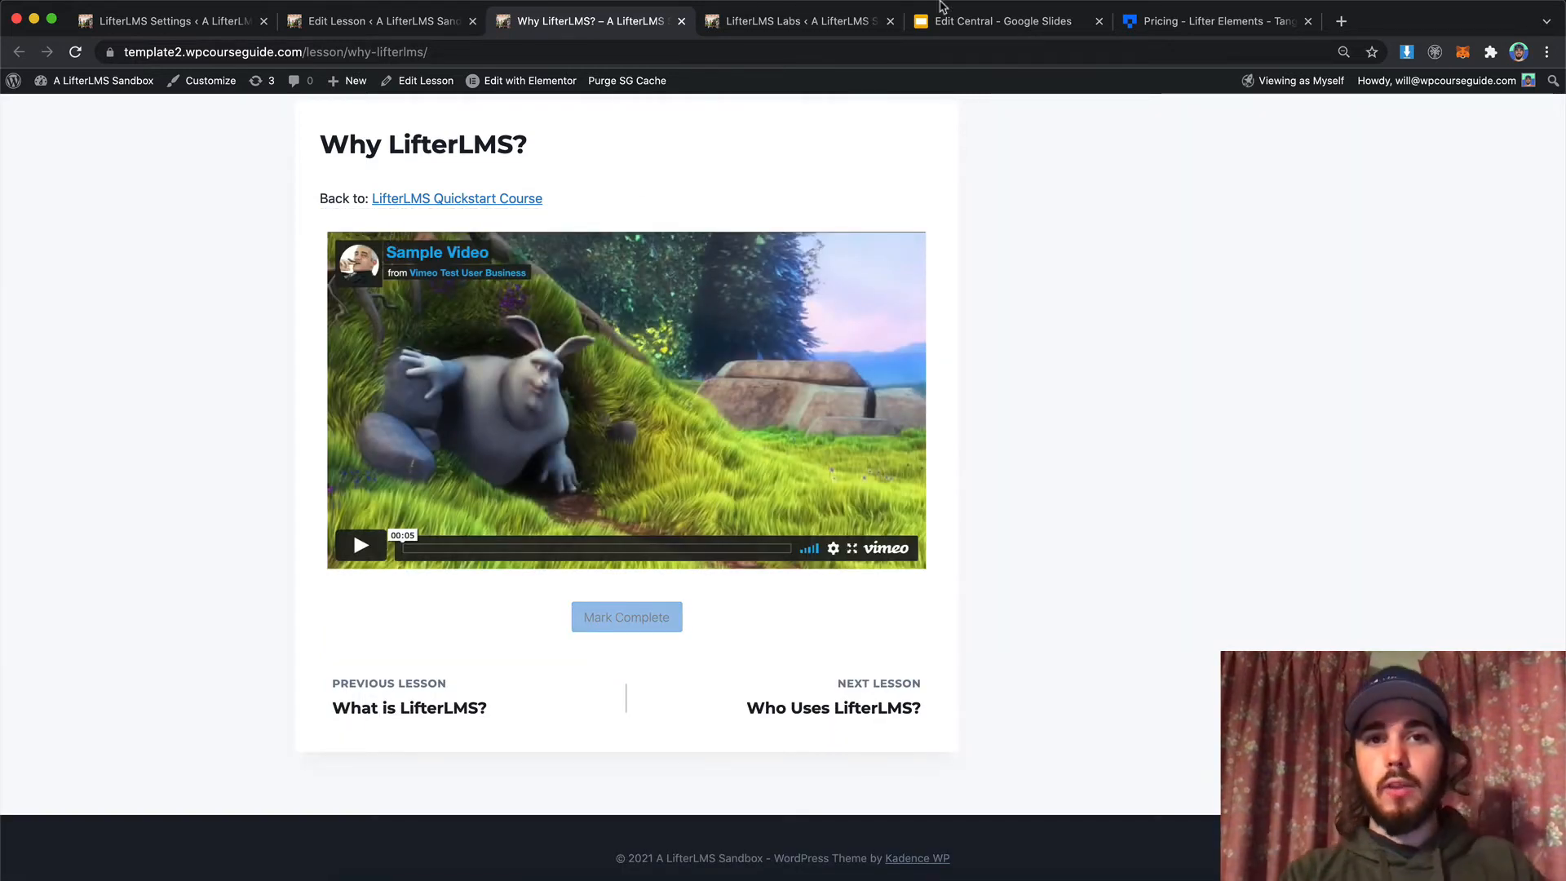
{"action": "left_click", "coordinate": [826, 22]}
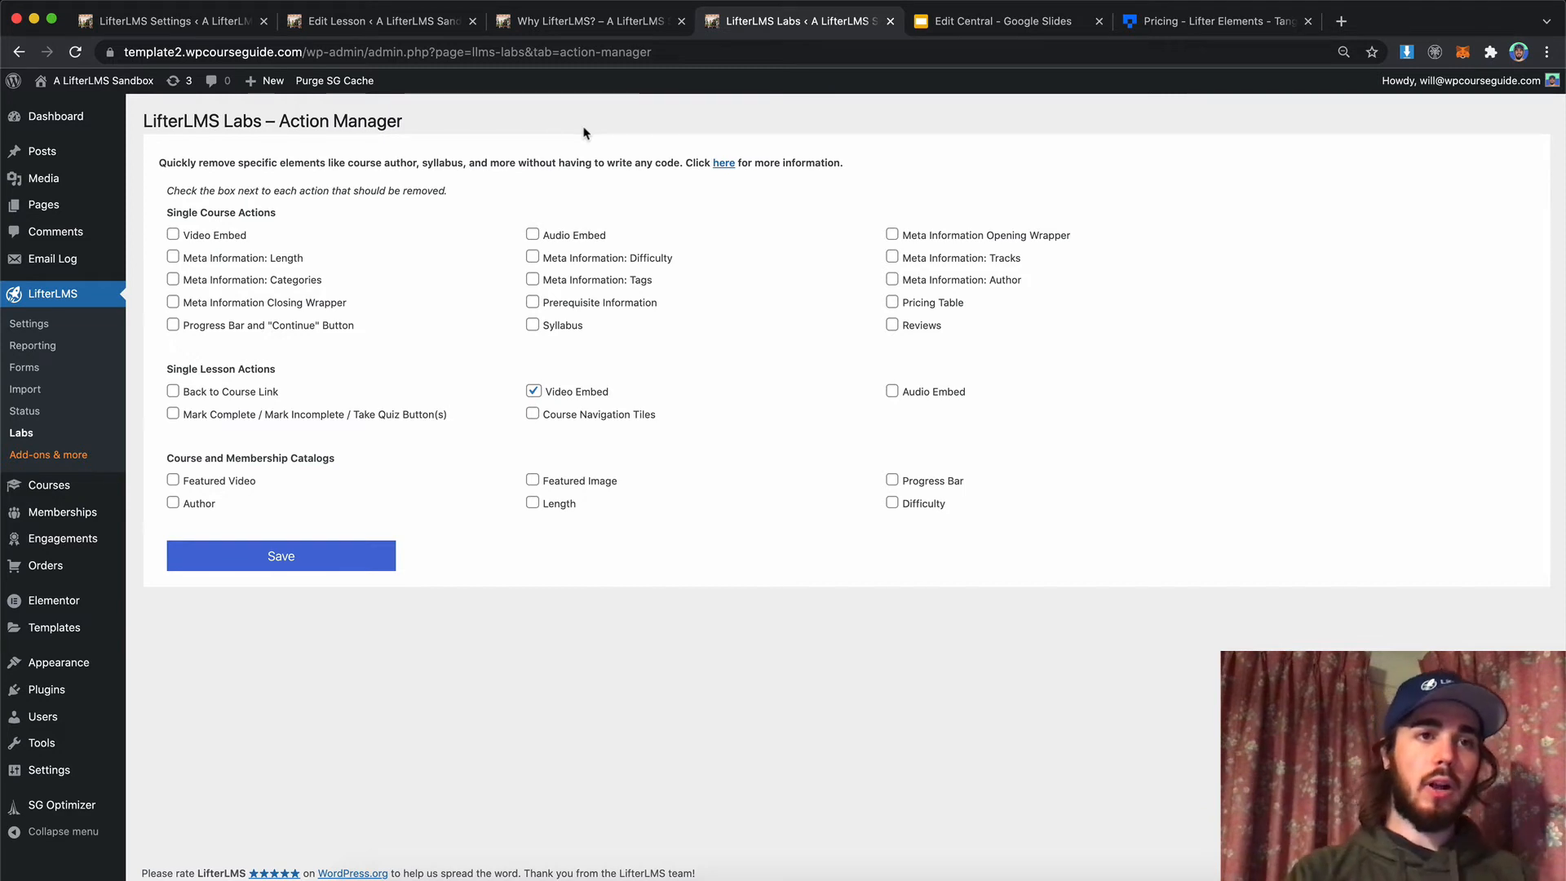
{"action": "left_click_drag", "start_coordinate": [261, 122], "coordinate": [209, 122]}
{"action": "left_click", "coordinate": [586, 25]}
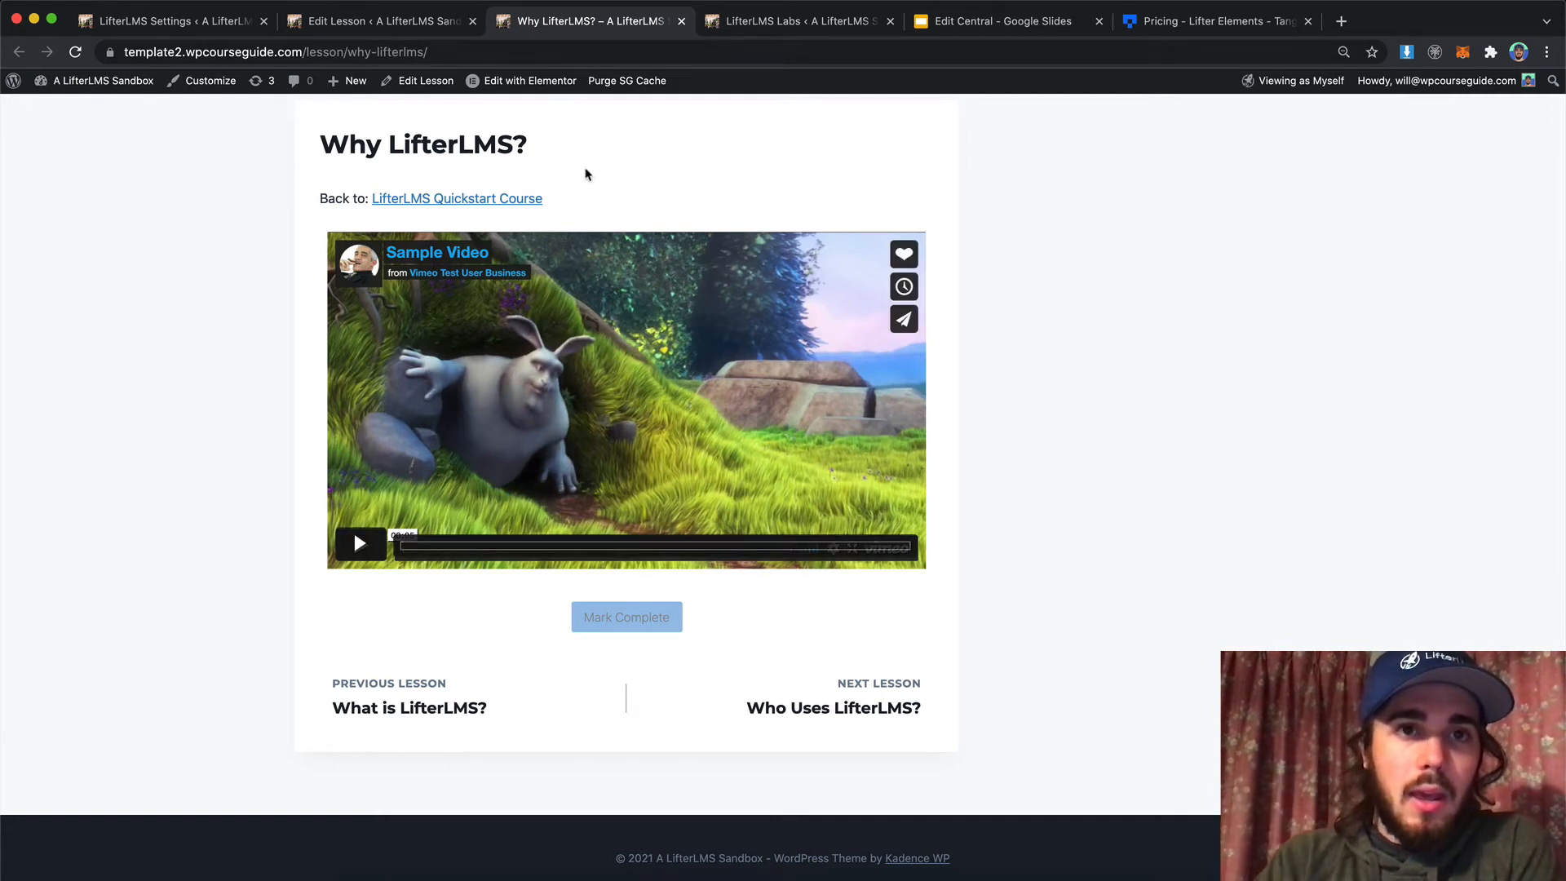
Step: Reopen the Why LifterLMS? lesson in Elementor and display the settings of its Lesson Video widget
{"action": "mouse_move", "coordinate": [476, 86]}
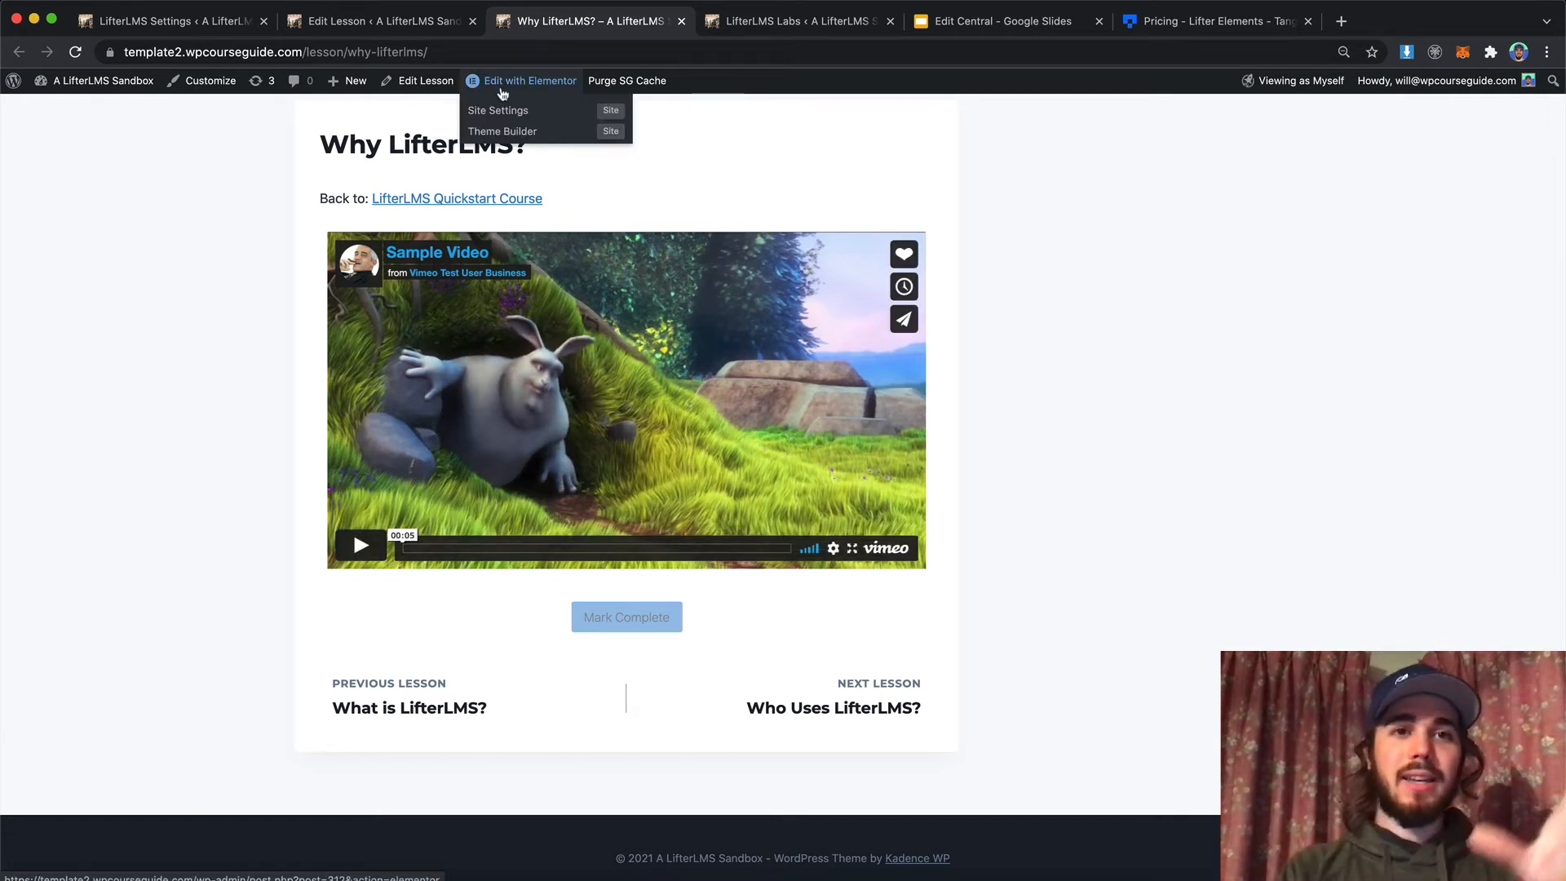
{"action": "left_click", "coordinate": [507, 85]}
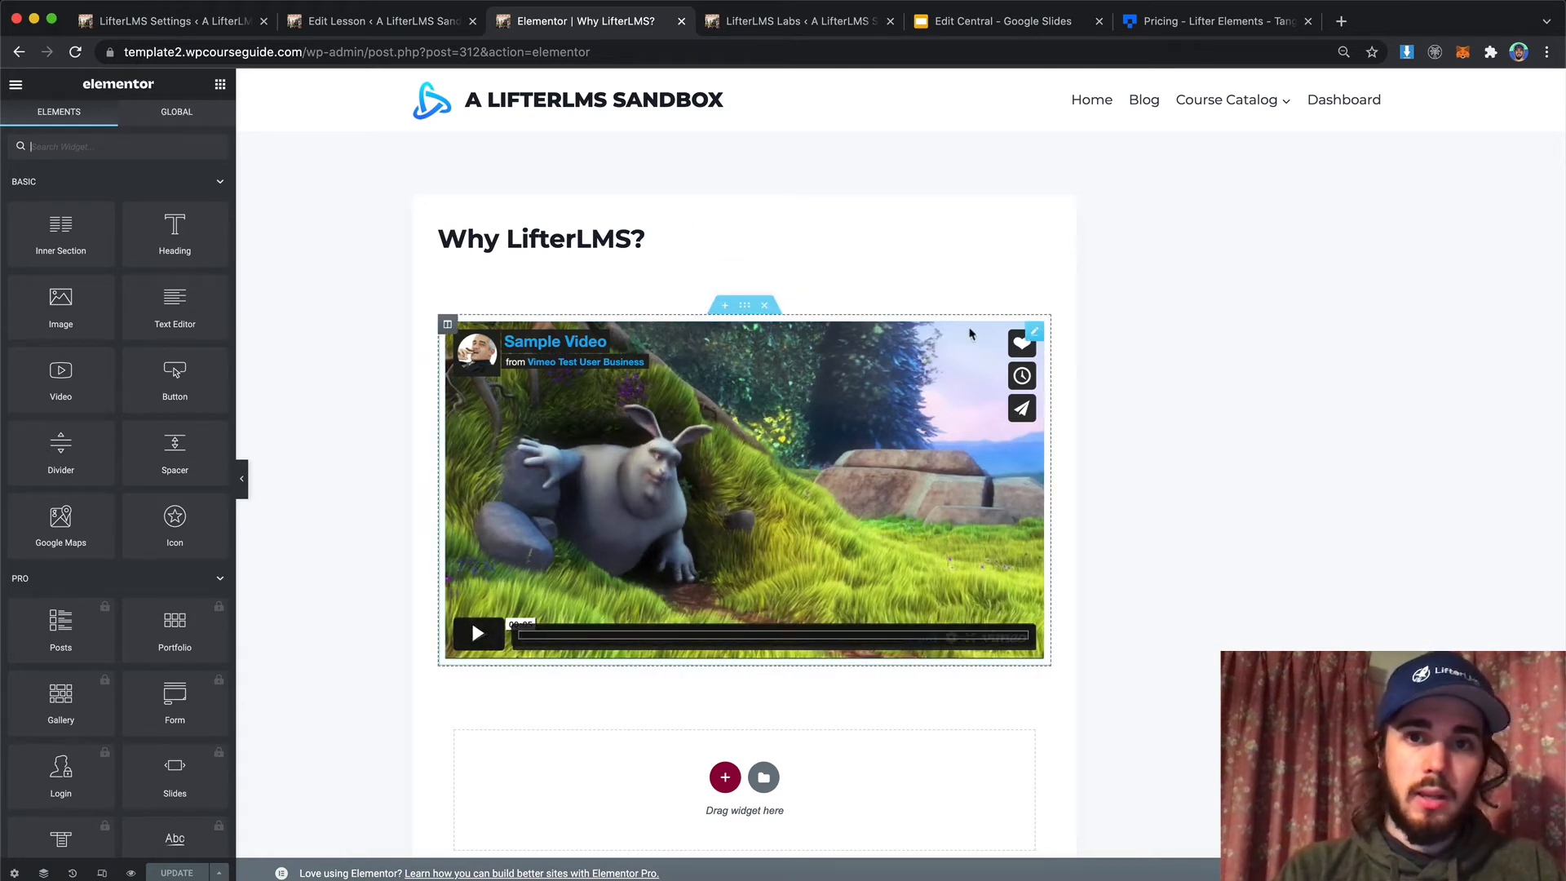
{"action": "left_click", "coordinate": [1034, 331]}
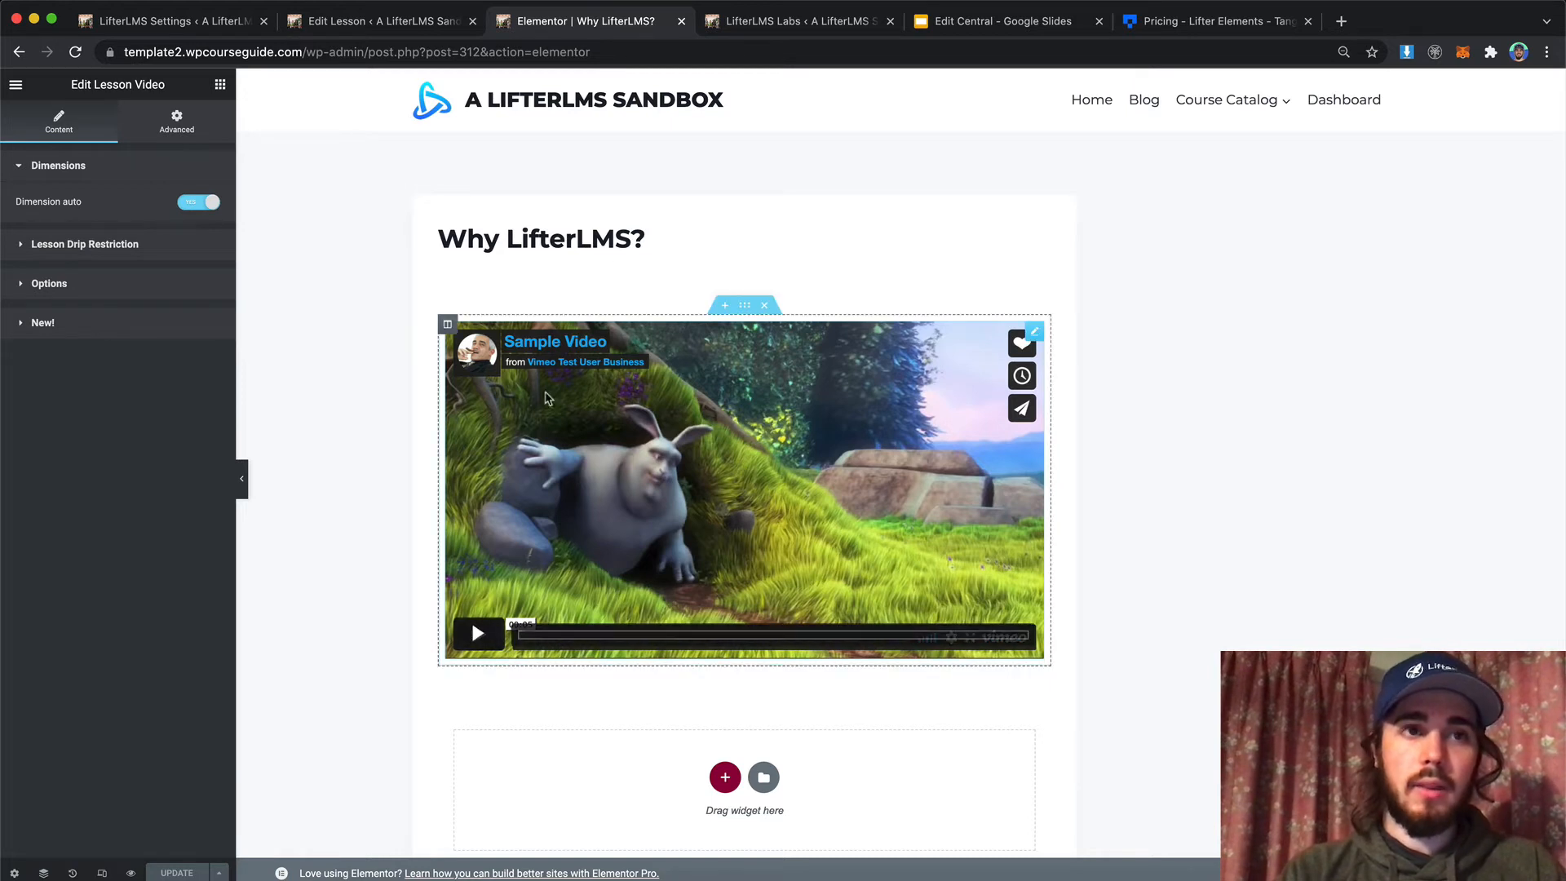
Step: Search the Elementor widgets for "vid" and place a standard Video widget below the Lesson Video widget
{"action": "left_click", "coordinate": [13, 89]}
{"action": "left_click", "coordinate": [13, 90]}
{"action": "left_click", "coordinate": [68, 140]}
{"action": "type", "text": "vid"}
{"action": "left_click_drag", "start_coordinate": [90, 215], "coordinate": [607, 528]}
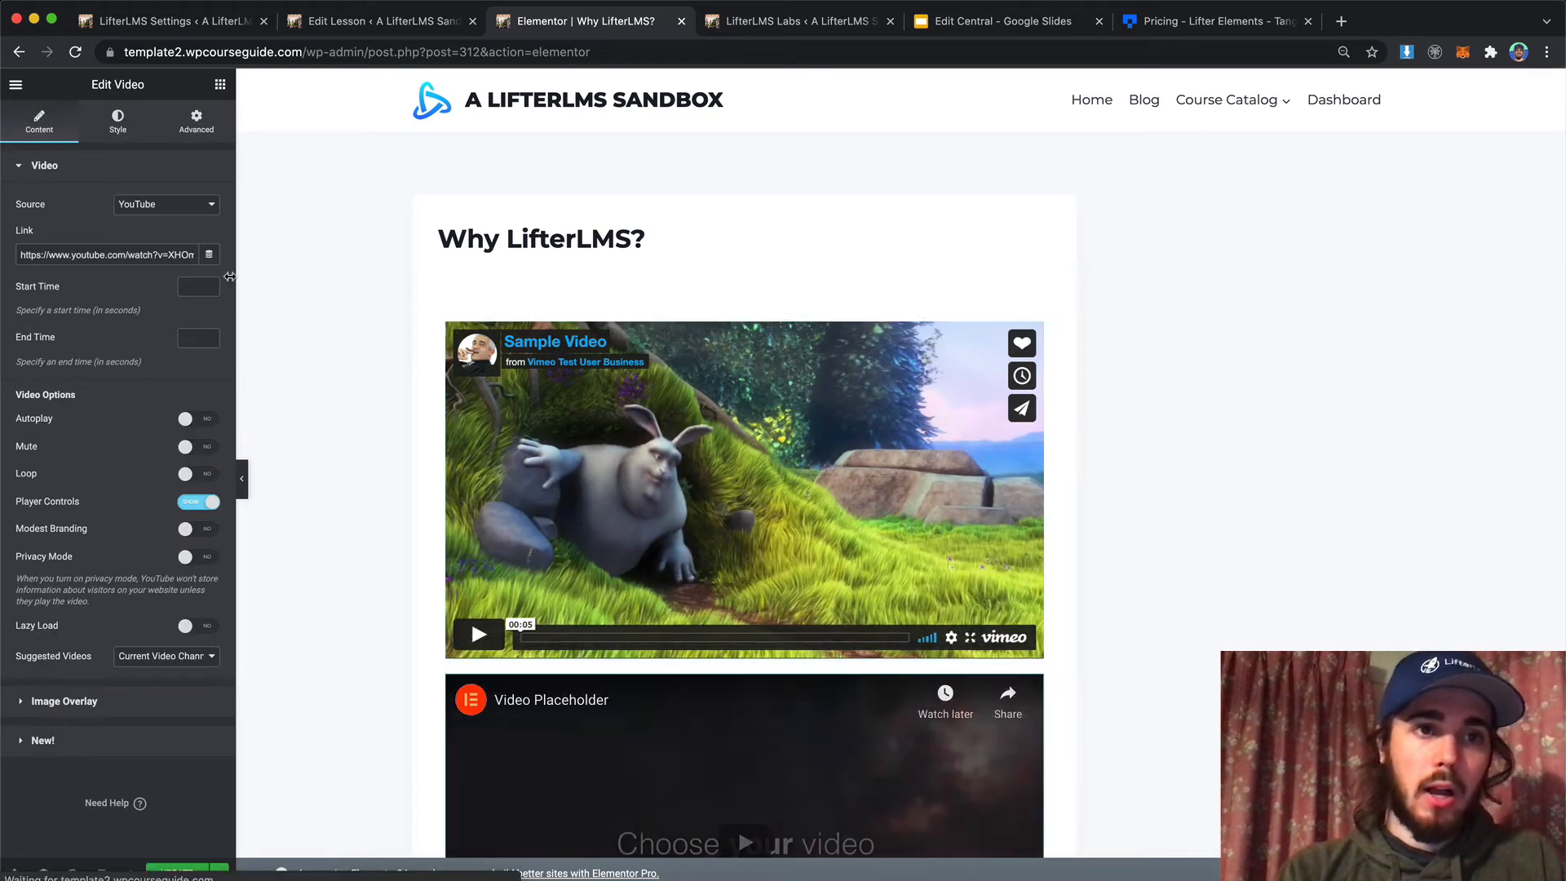
Step: Set the Video widget's source to Vimeo, link it to the Lesson Video dynamic tag and update the page
{"action": "scroll", "coordinate": [287, 322], "scroll_direction": "down", "scroll_amount": 3}
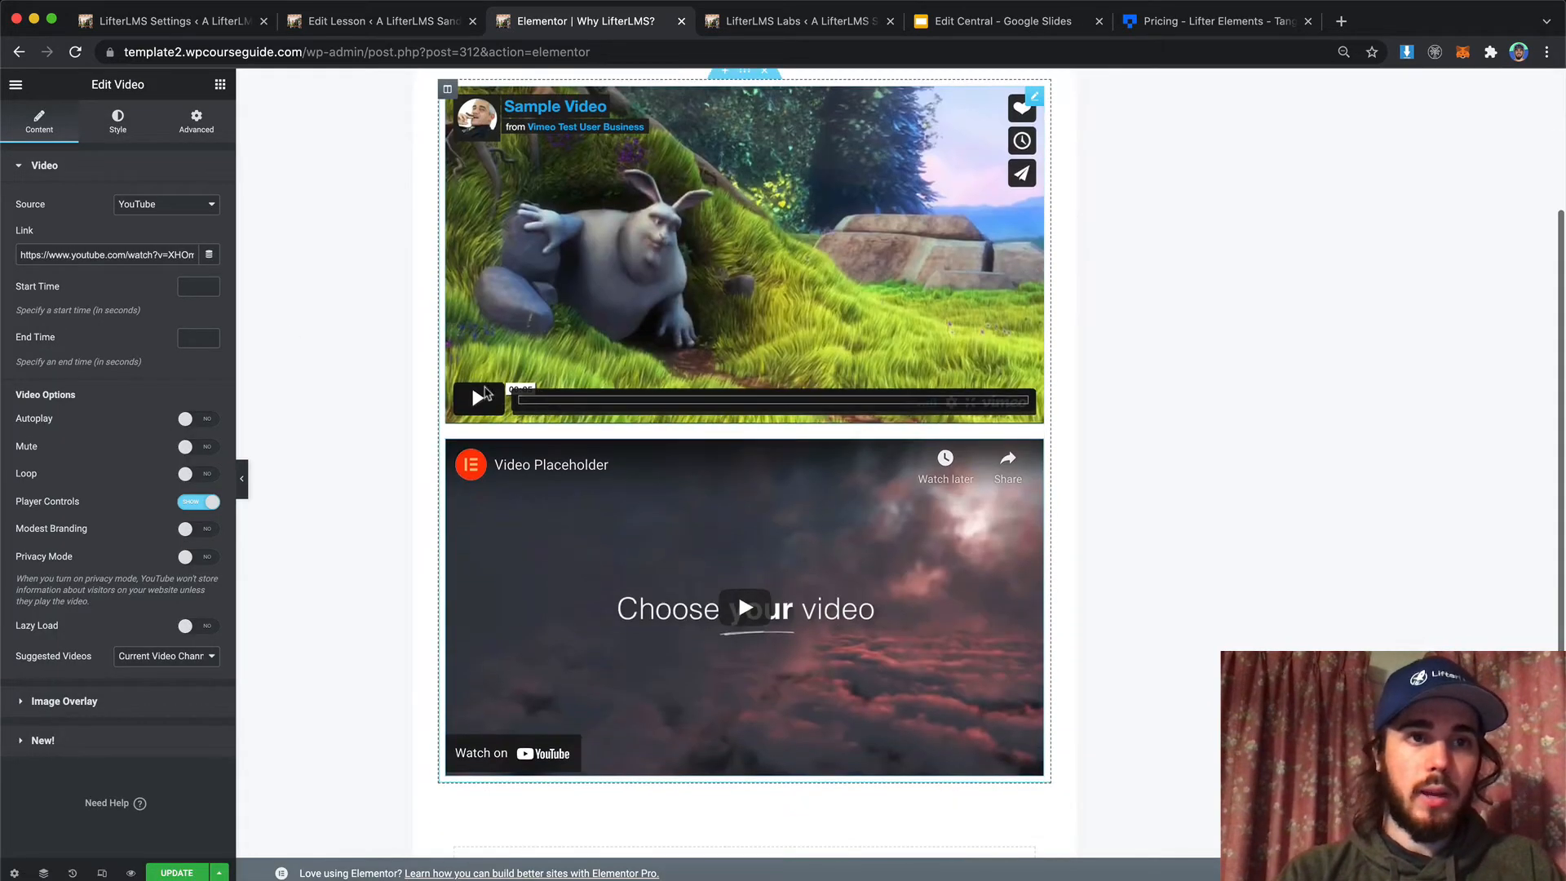
{"action": "left_click", "coordinate": [167, 204]}
{"action": "left_click", "coordinate": [180, 219]}
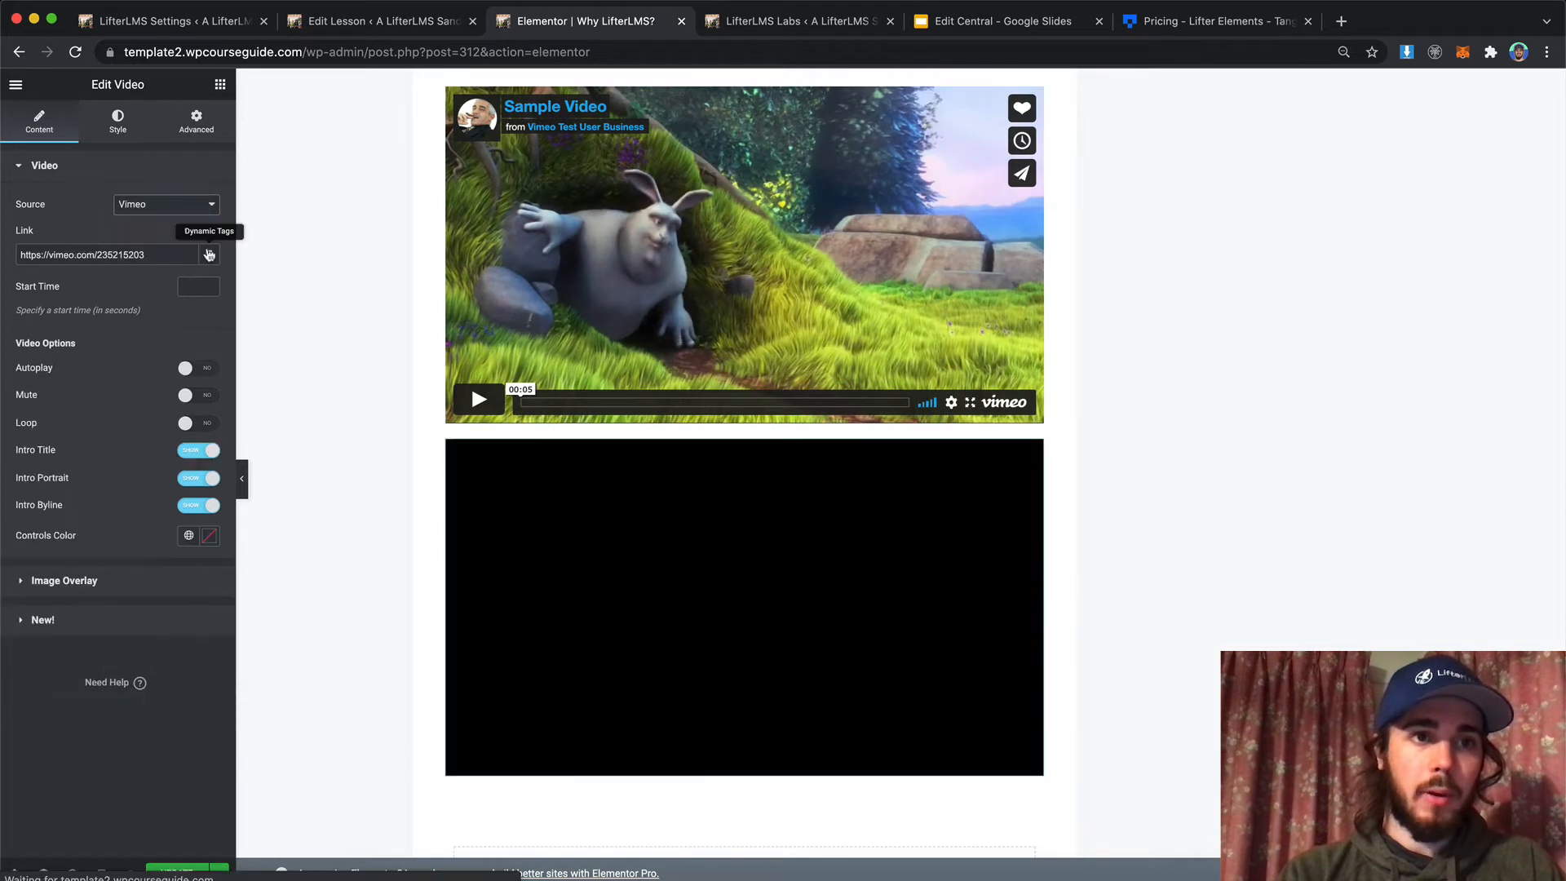
{"action": "left_click", "coordinate": [209, 255]}
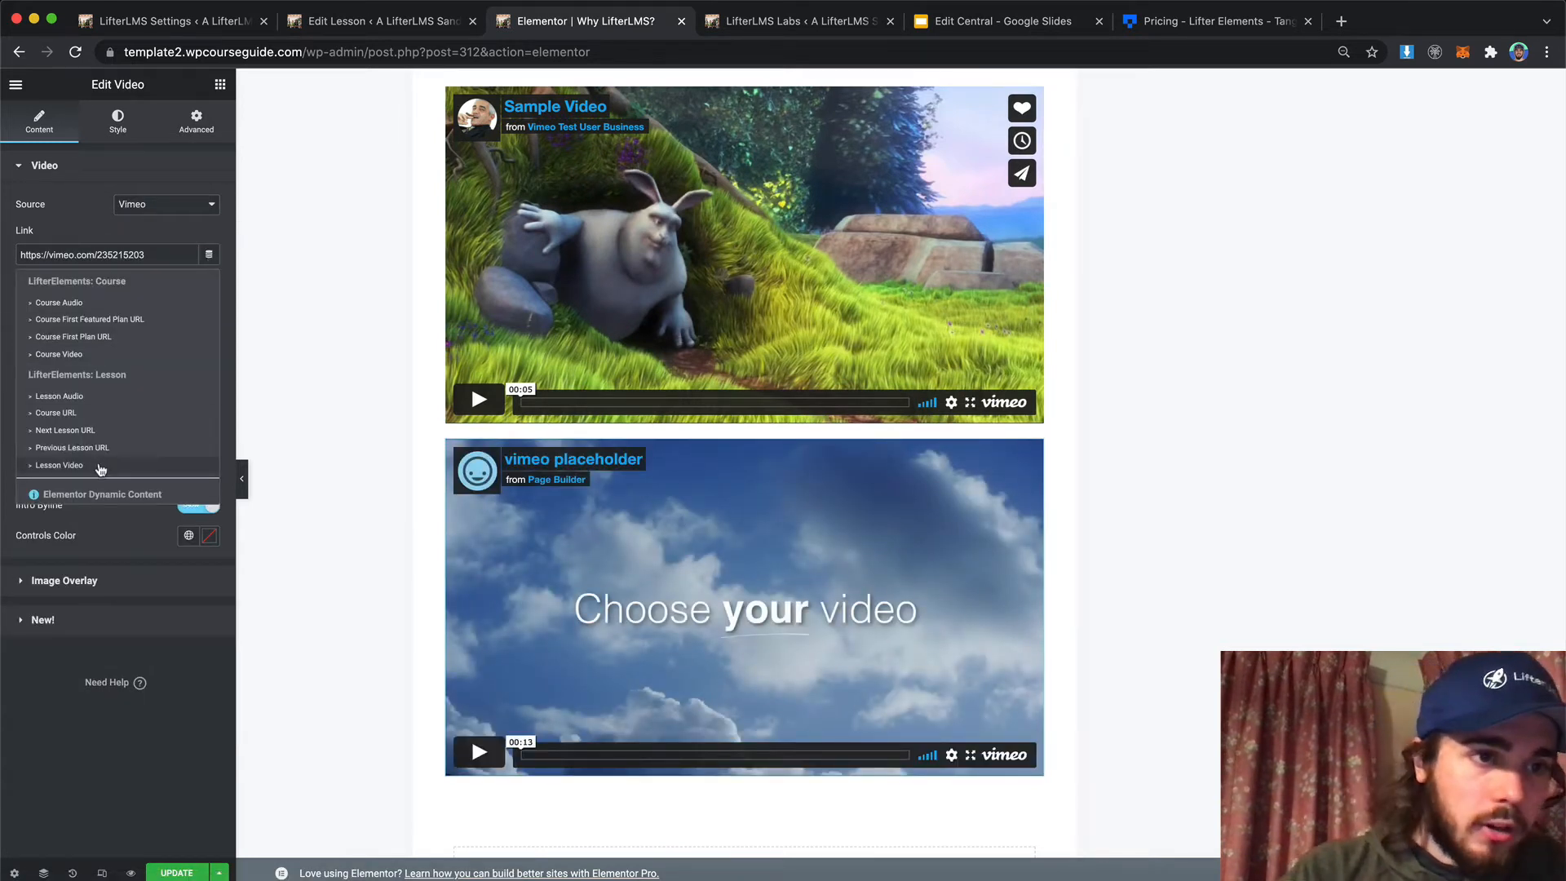
{"action": "left_click", "coordinate": [58, 465]}
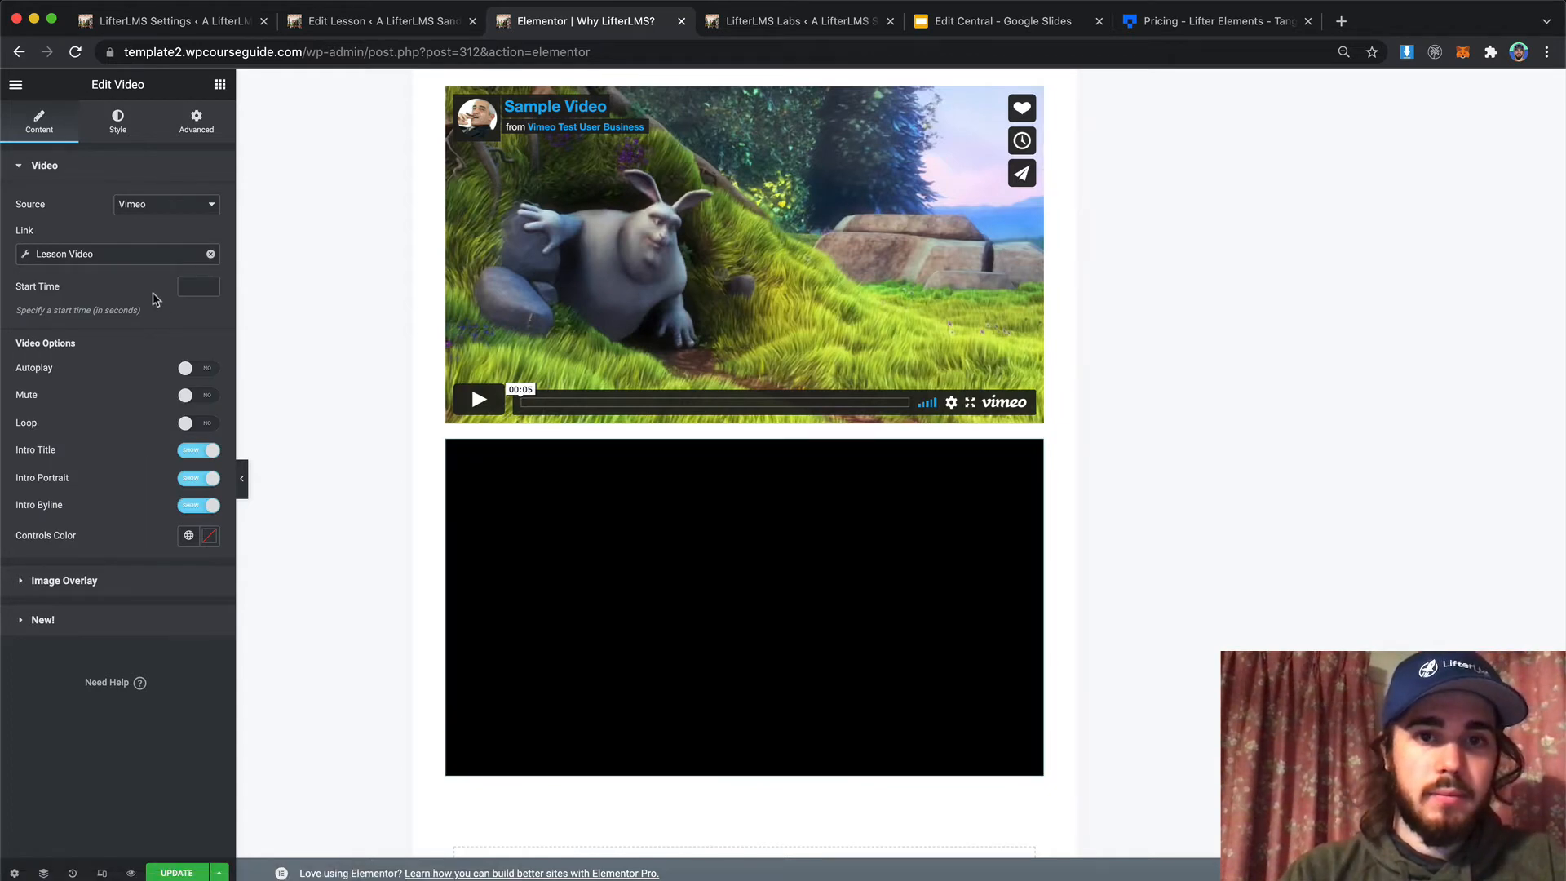
{"action": "left_click", "coordinate": [173, 871]}
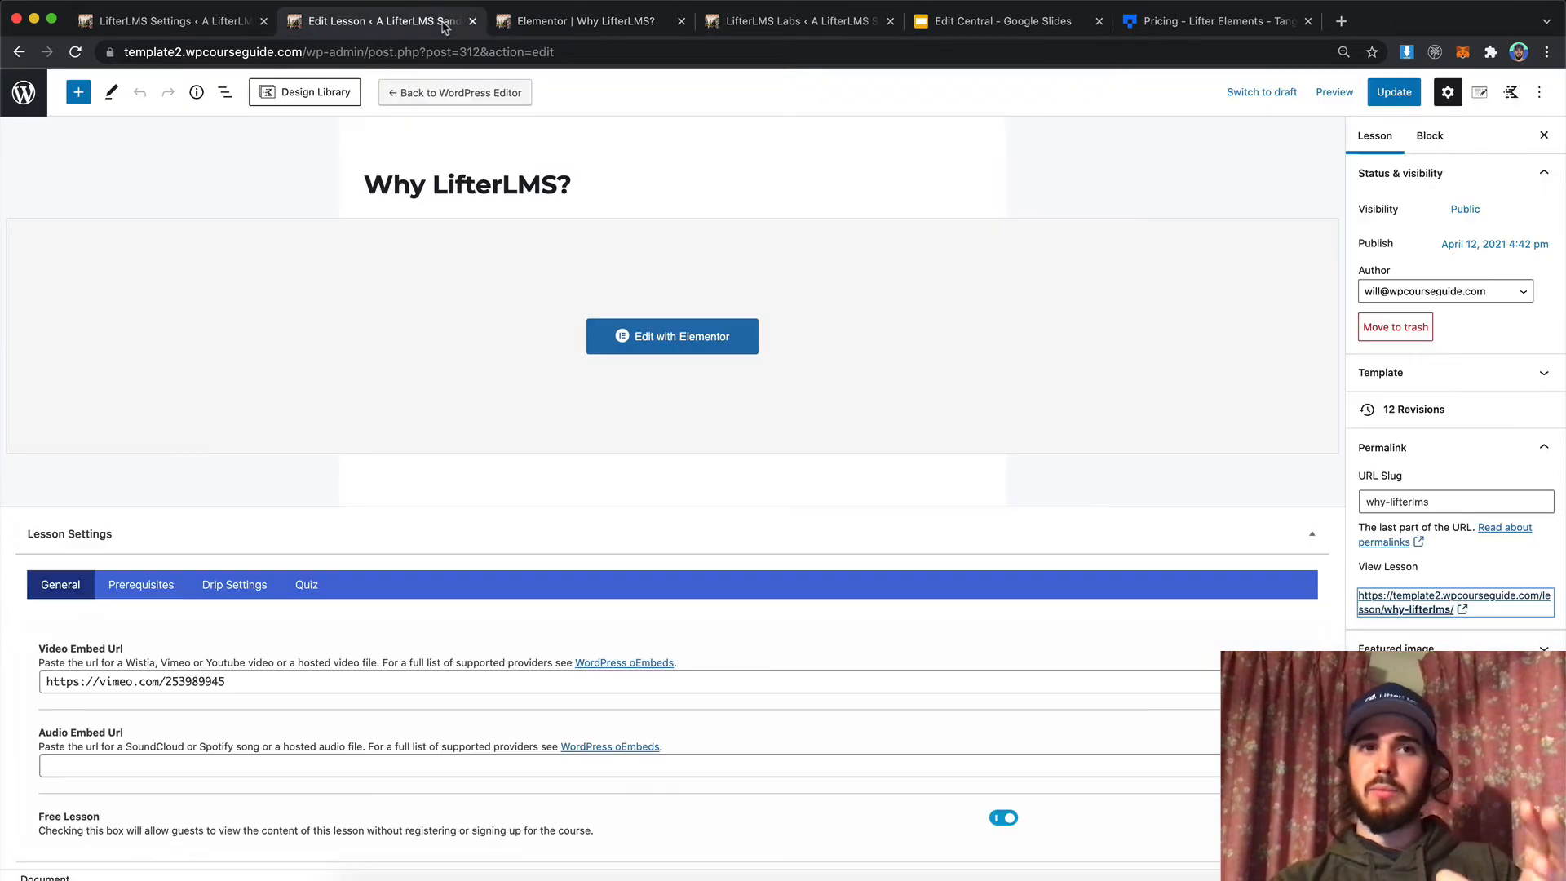
Step: View the live Why LifterLMS? lesson page from the lesson editor and examine its two videos
{"action": "left_click", "coordinate": [447, 23]}
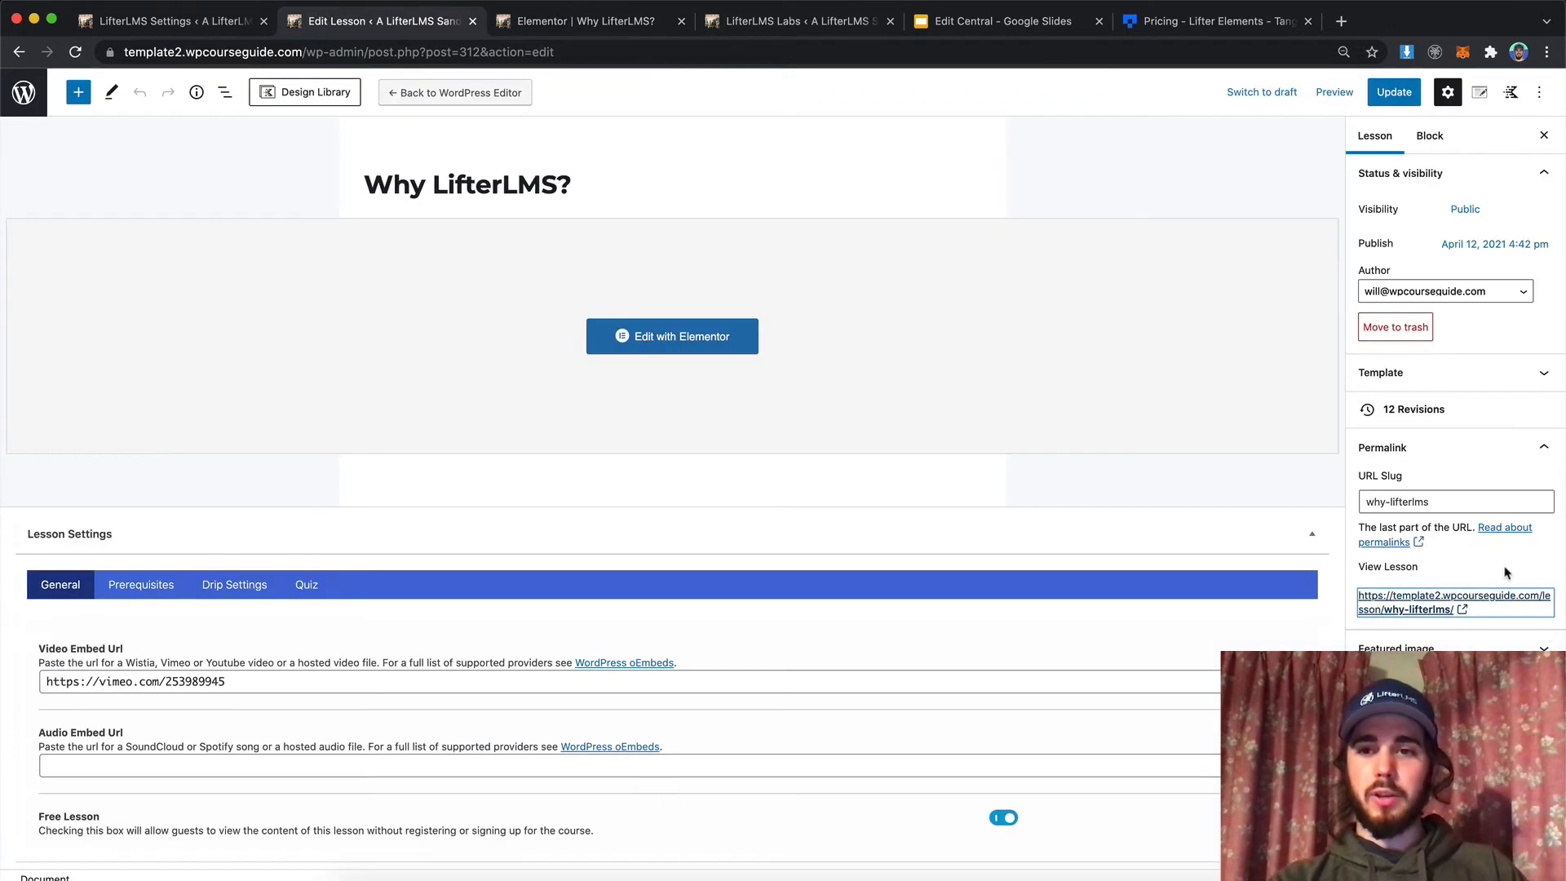
{"action": "left_click", "coordinate": [1451, 602]}
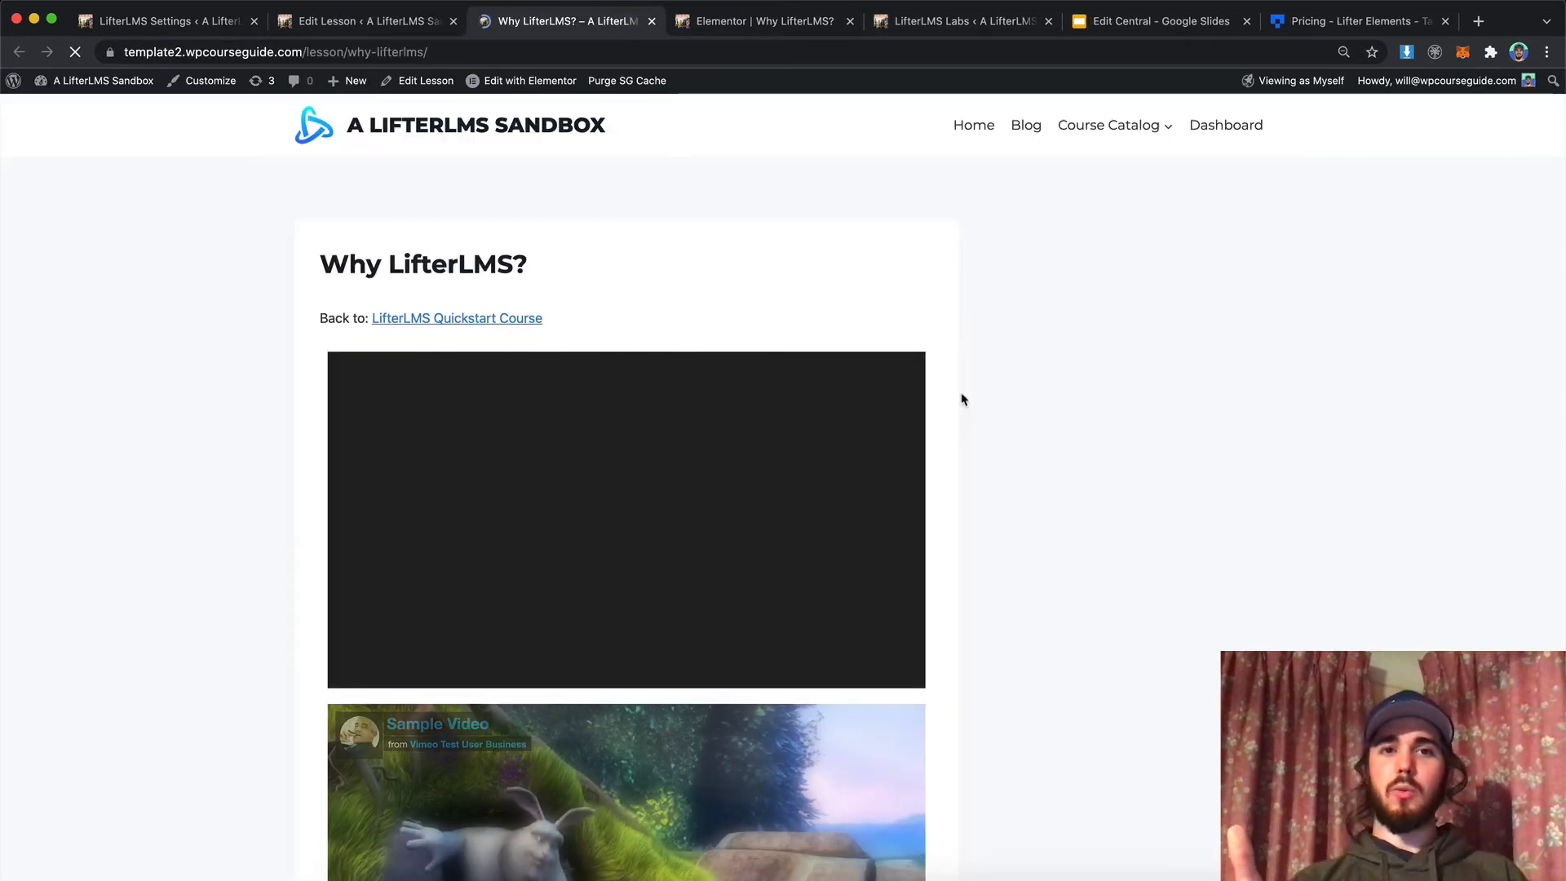
{"action": "scroll", "coordinate": [962, 399], "scroll_direction": "down", "scroll_amount": 3}
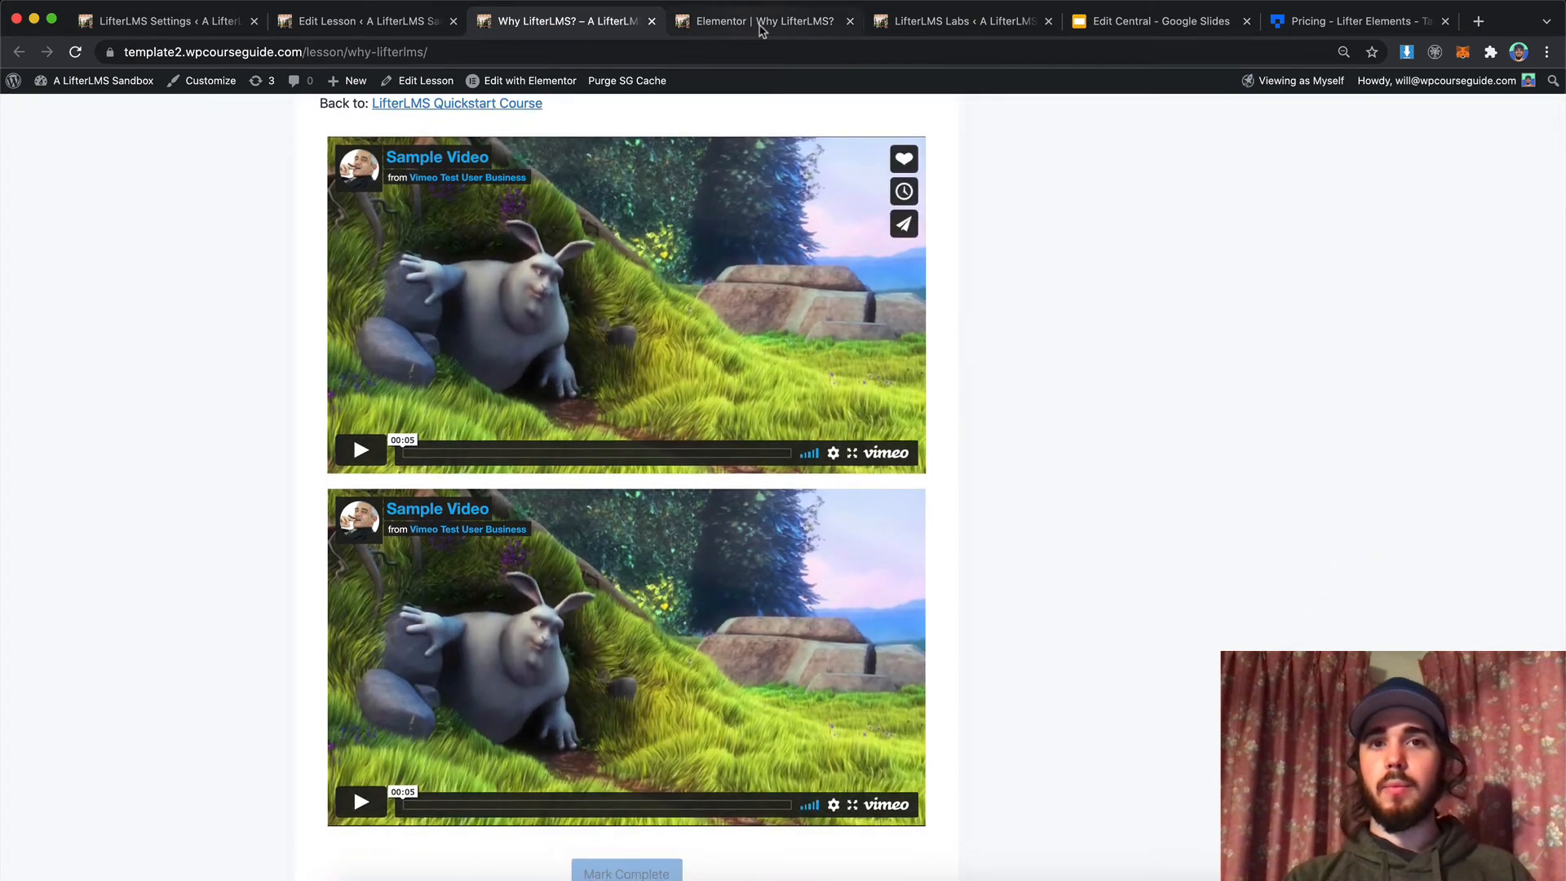
Step: Compare the two videos in Elementor with the Featured Video and Embedded YouTube Video slide in Google Slides
{"action": "left_click", "coordinate": [762, 28]}
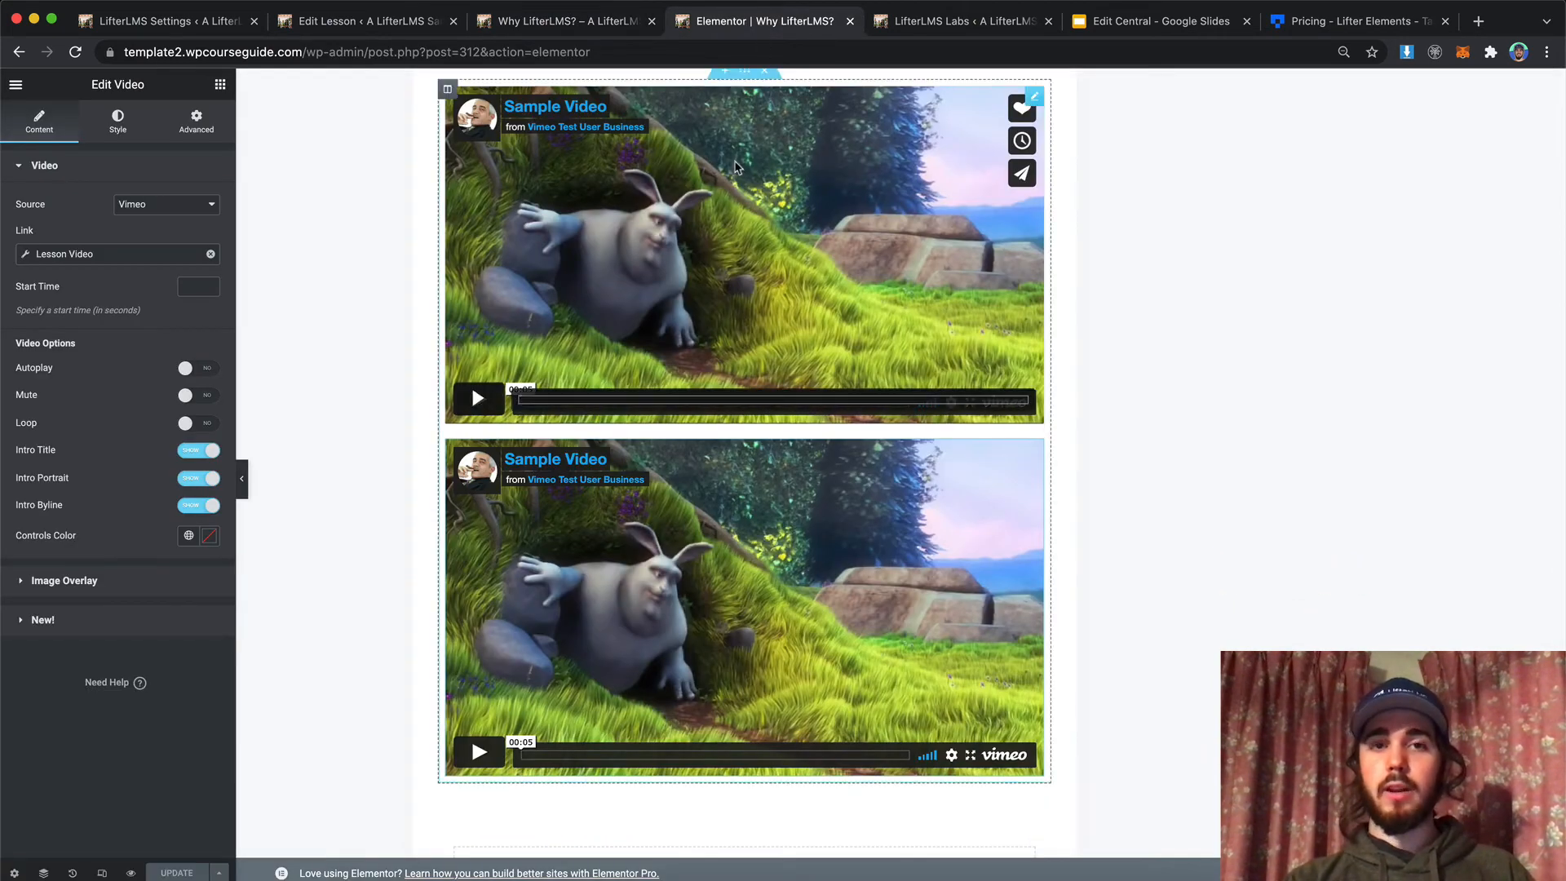
{"action": "left_click", "coordinate": [1087, 22]}
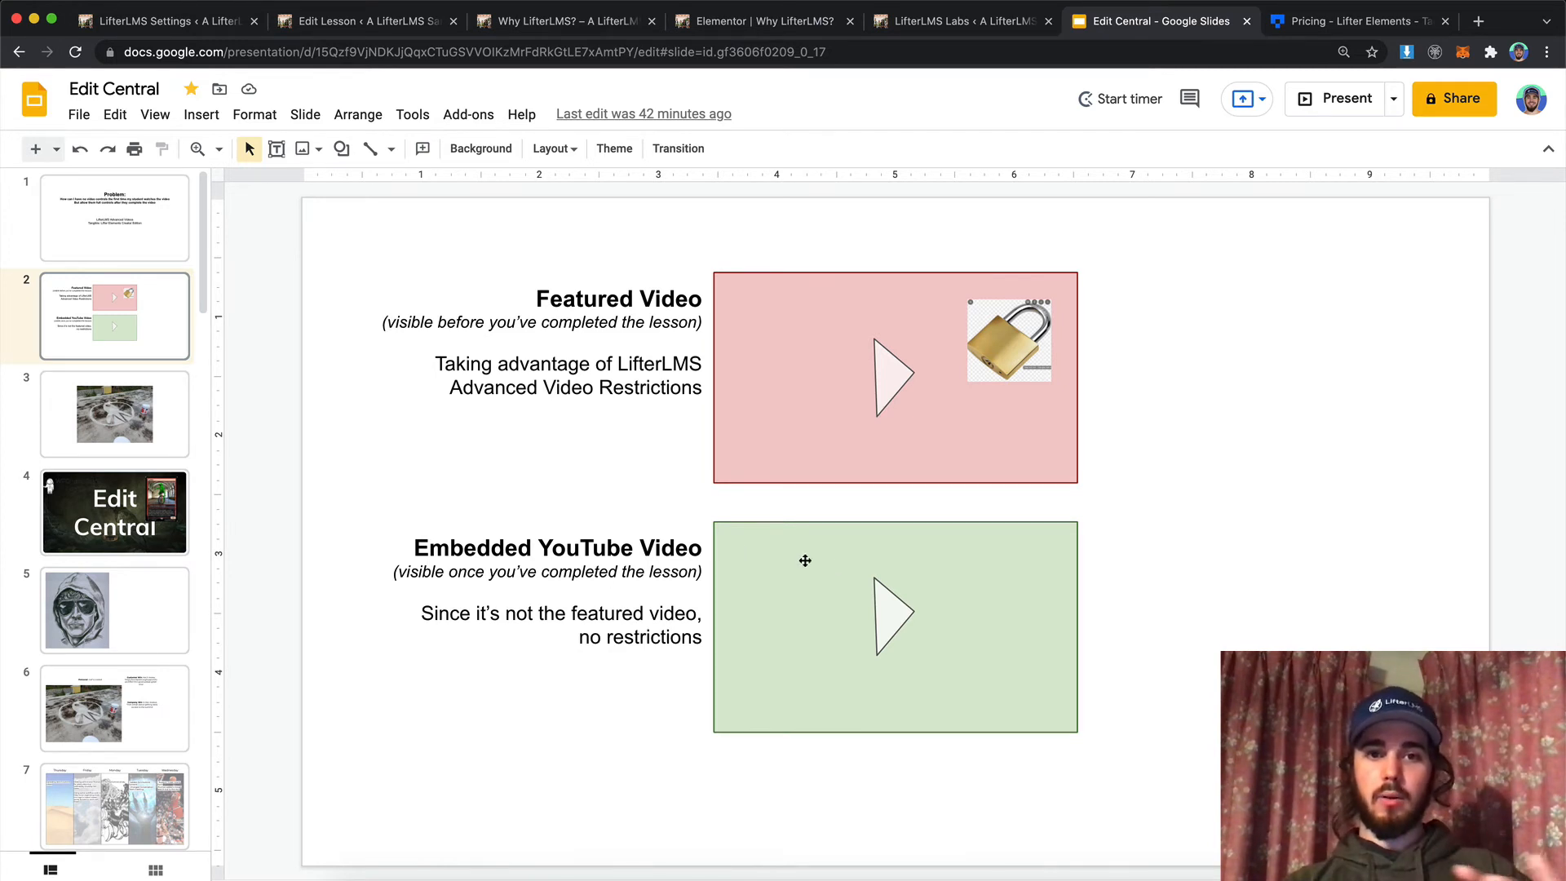
{"action": "left_click", "coordinate": [737, 23]}
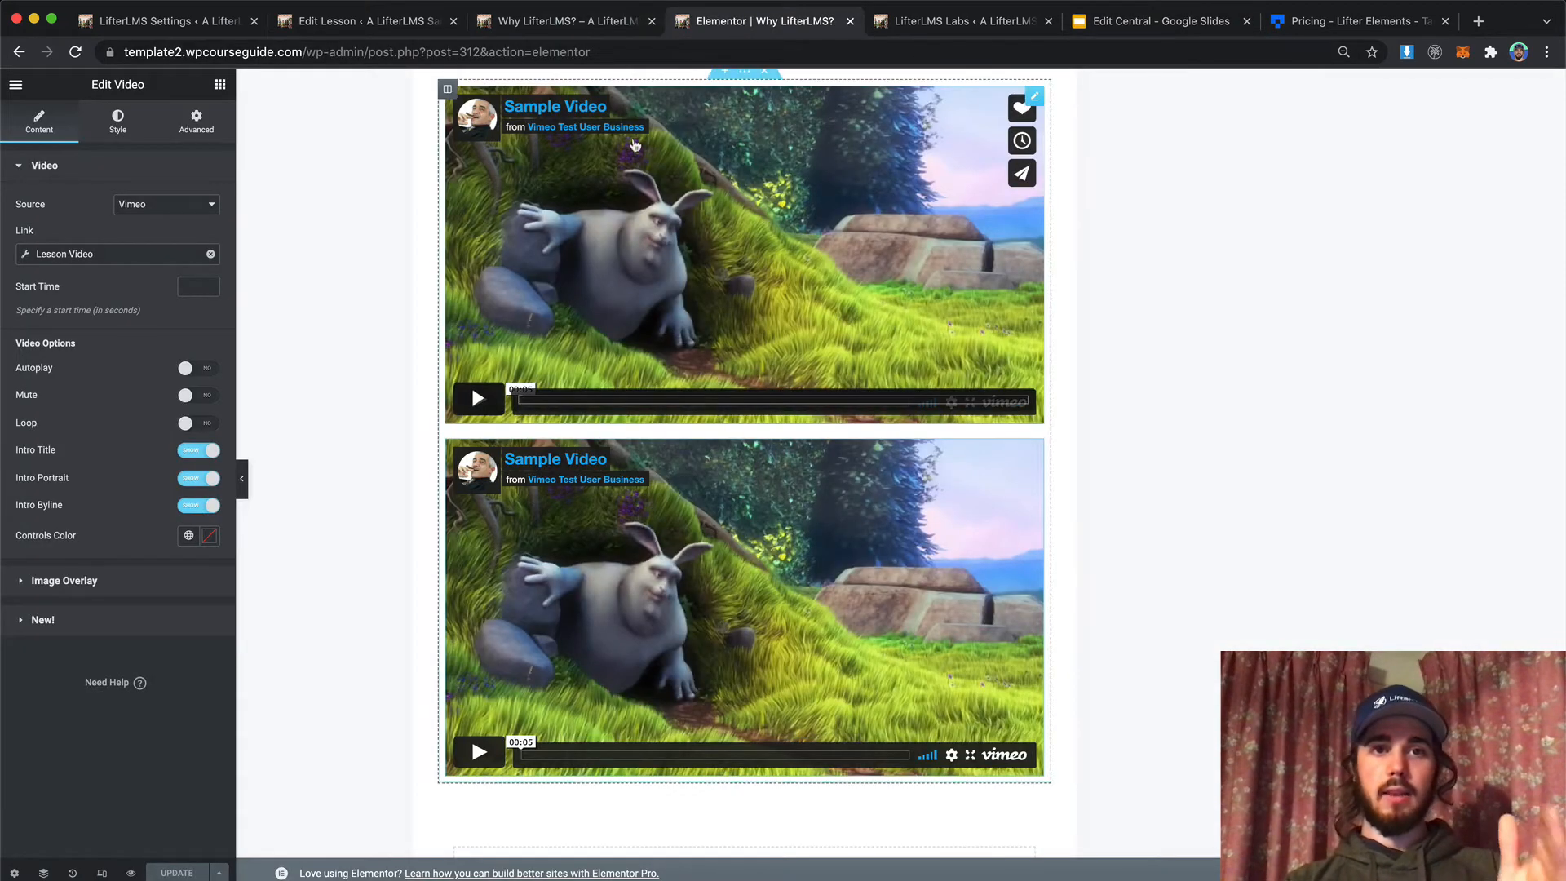
Step: Select the upper Lesson Video widget, and play both videos on the reloaded live Why LifterLMS? page to compare their playback controls
{"action": "left_click", "coordinate": [1031, 97]}
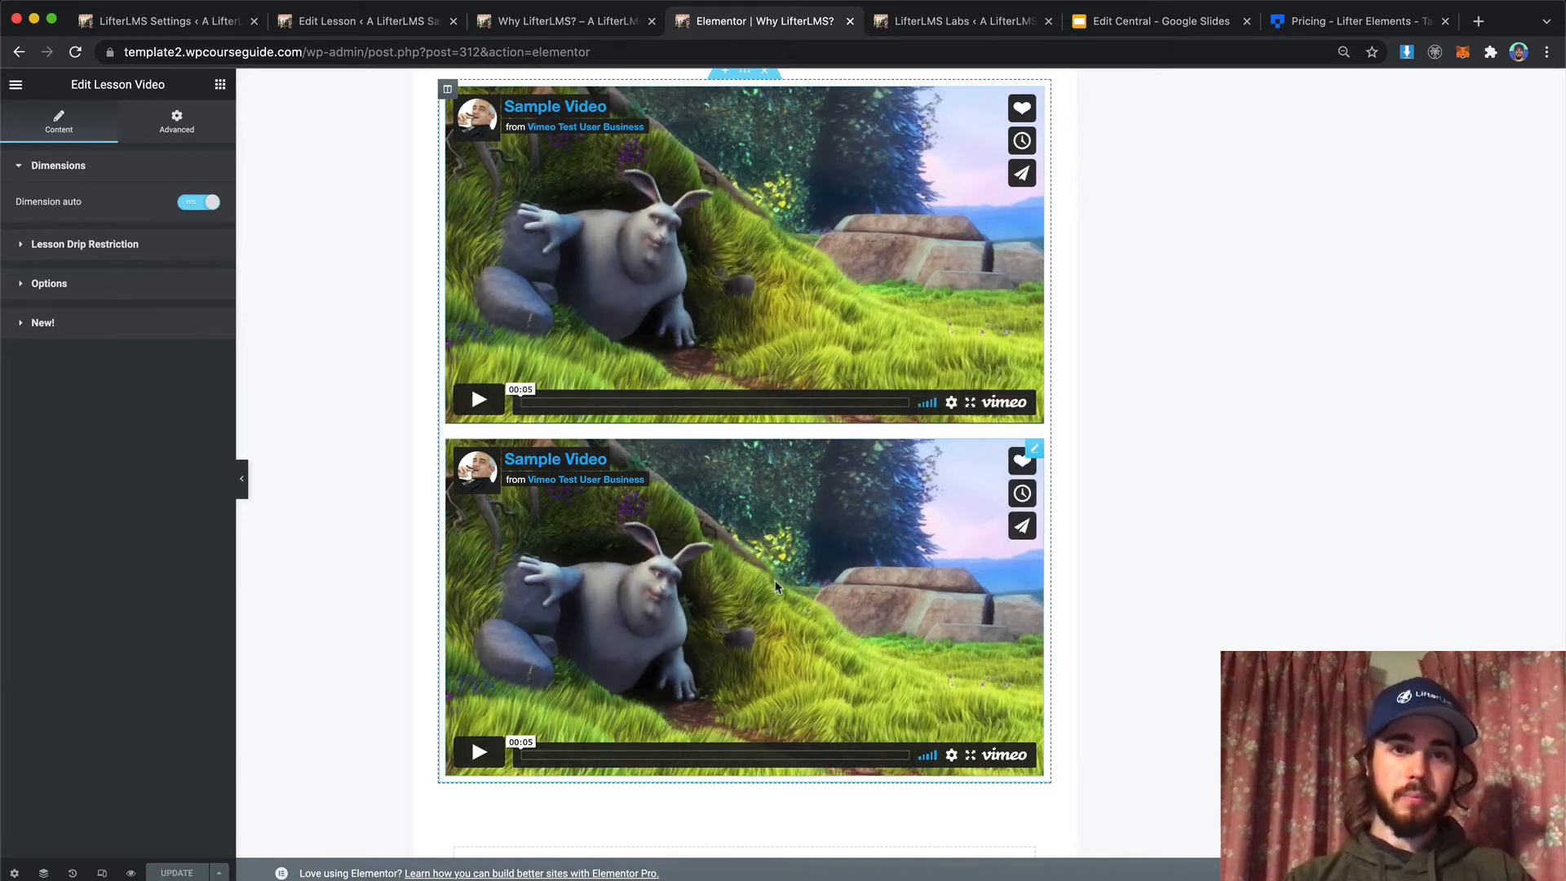
{"action": "left_click", "coordinate": [563, 23]}
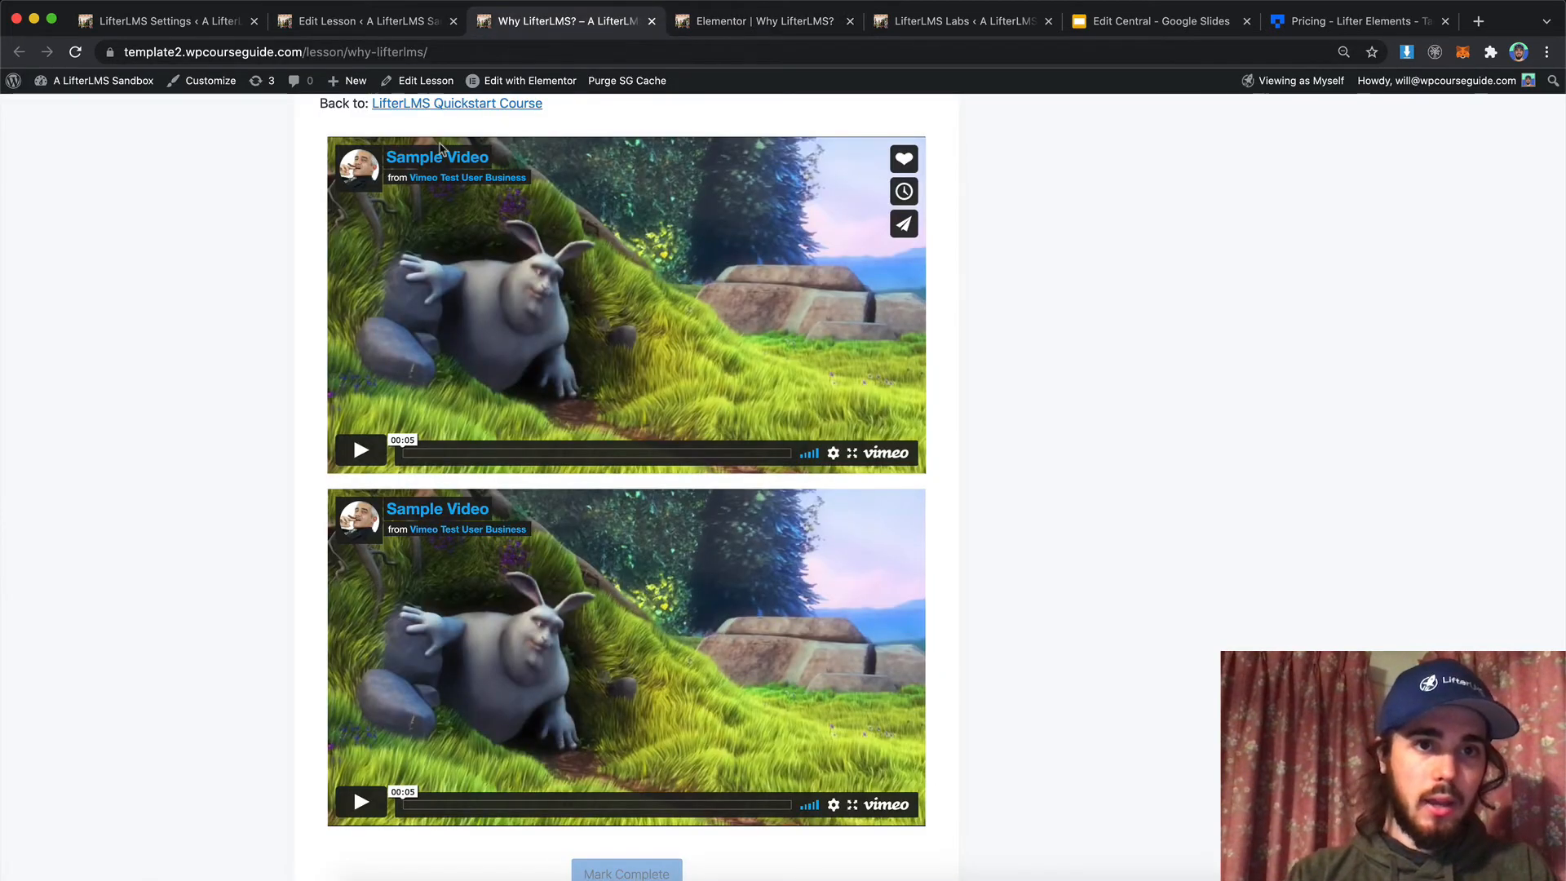
{"action": "key", "text": "super+r"}
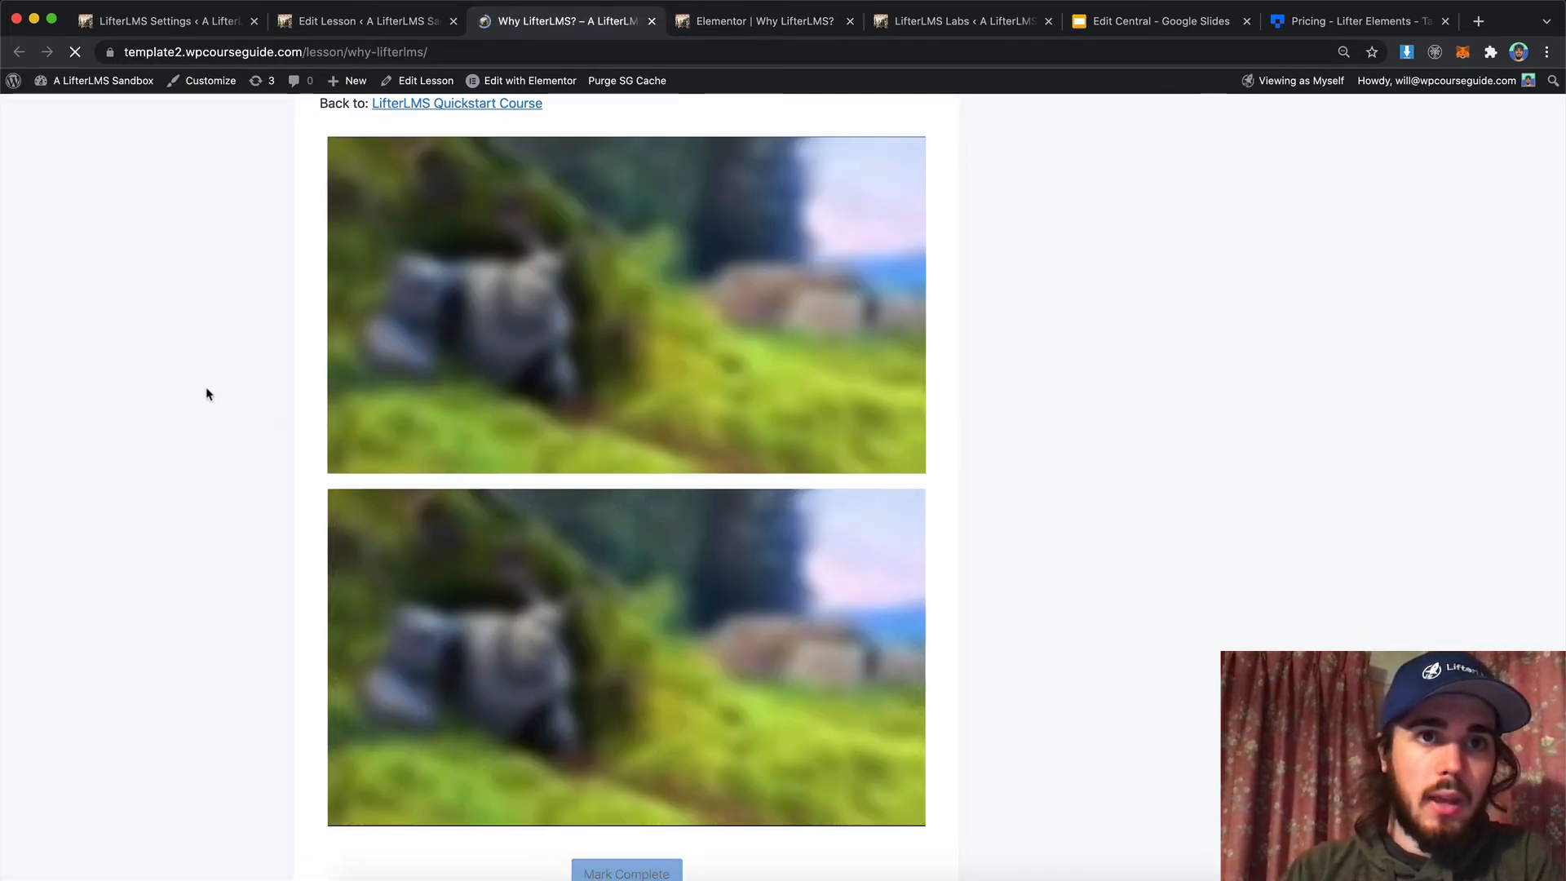
{"action": "left_click", "coordinate": [360, 448]}
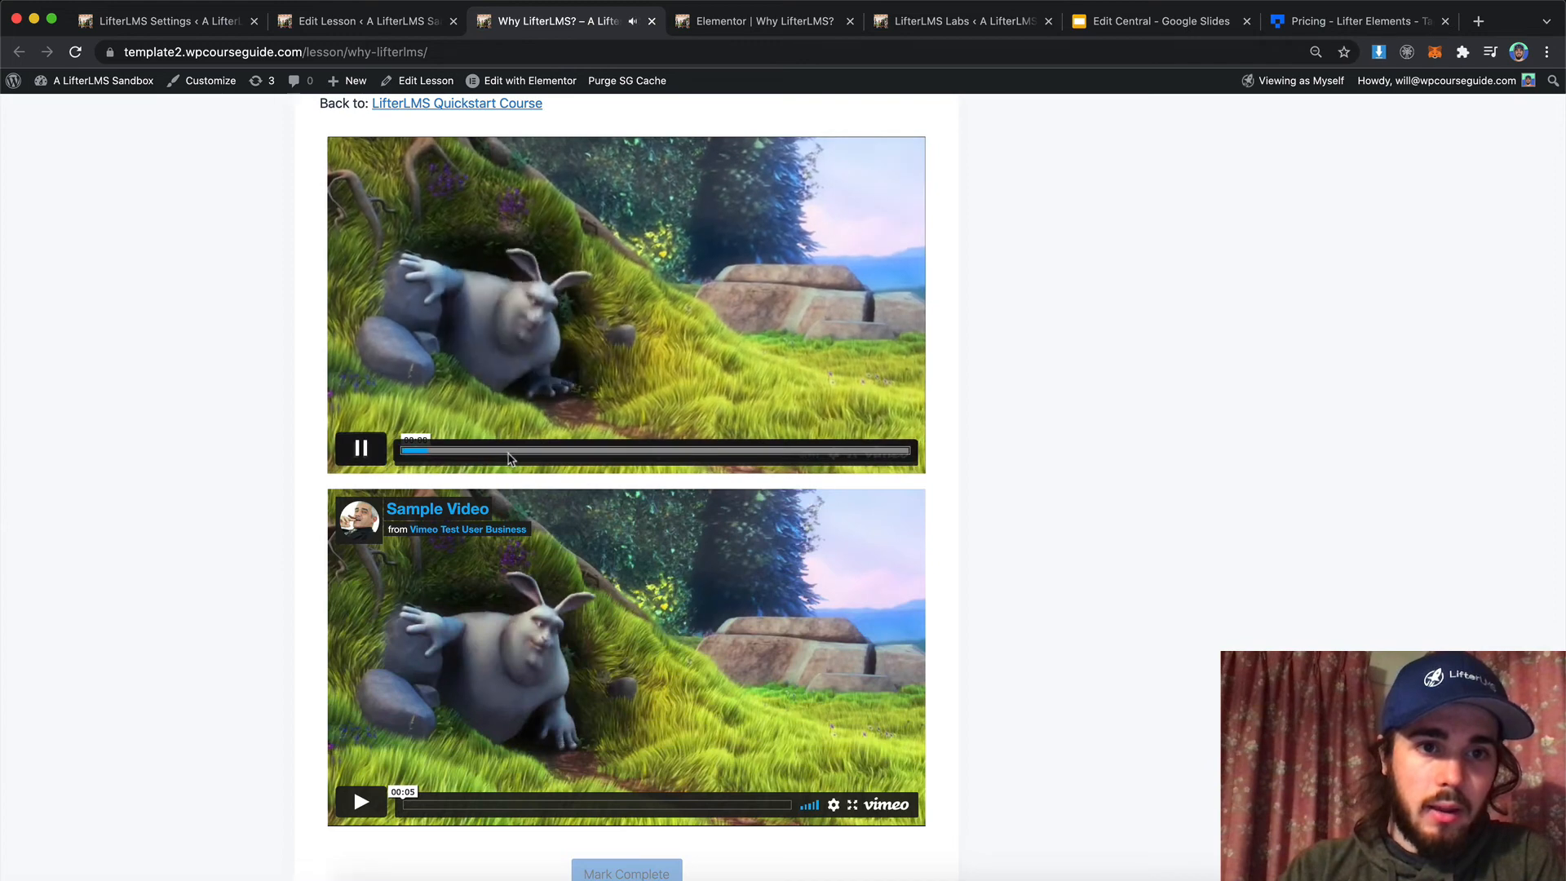
{"action": "left_click", "coordinate": [360, 448]}
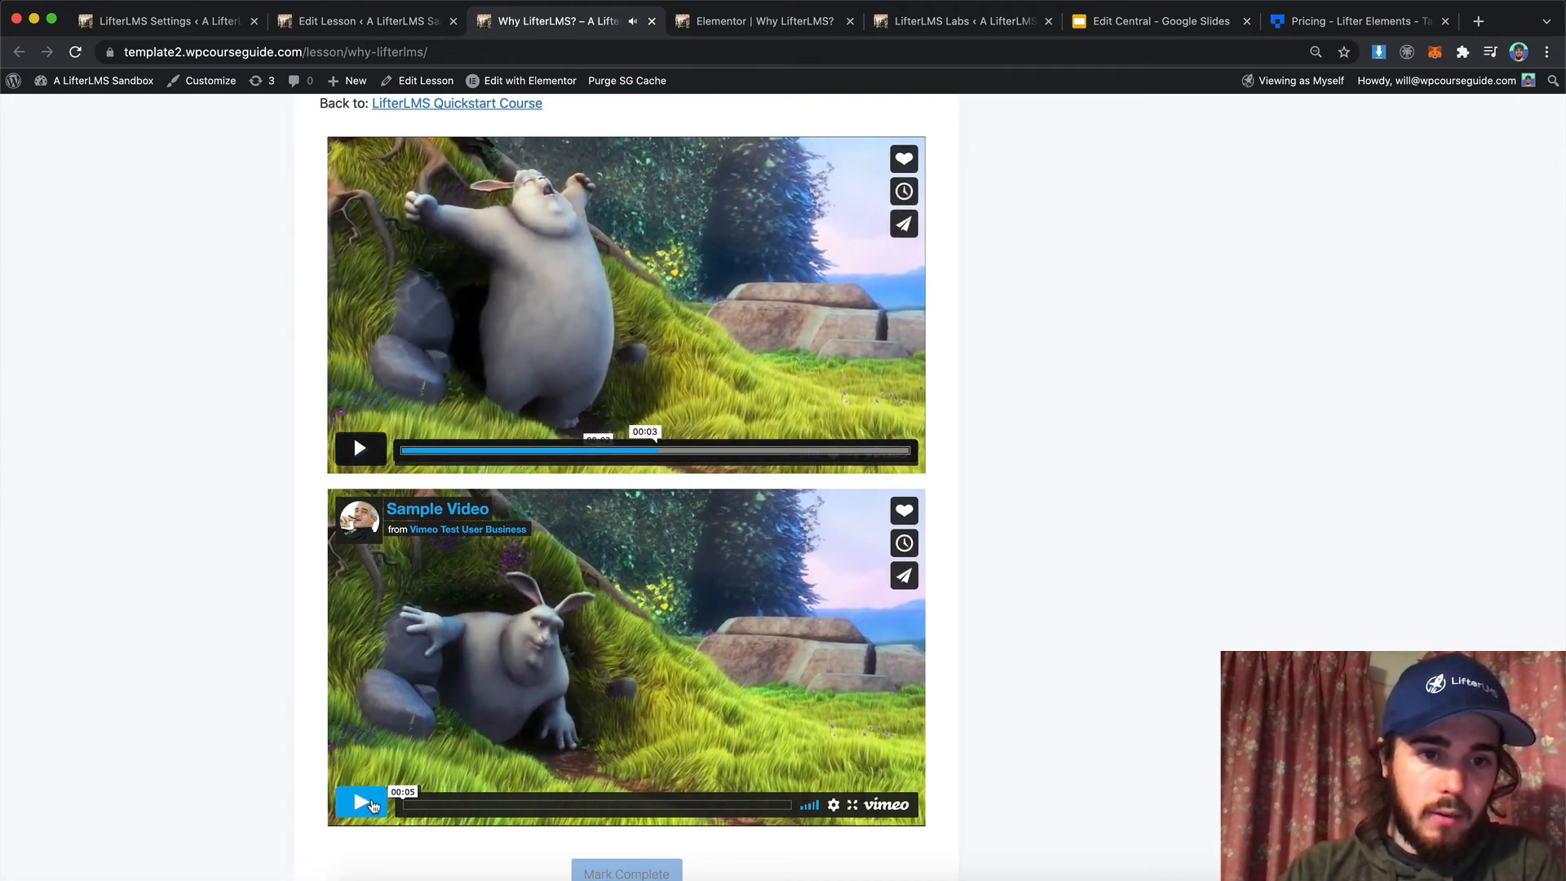
{"action": "left_click", "coordinate": [375, 806]}
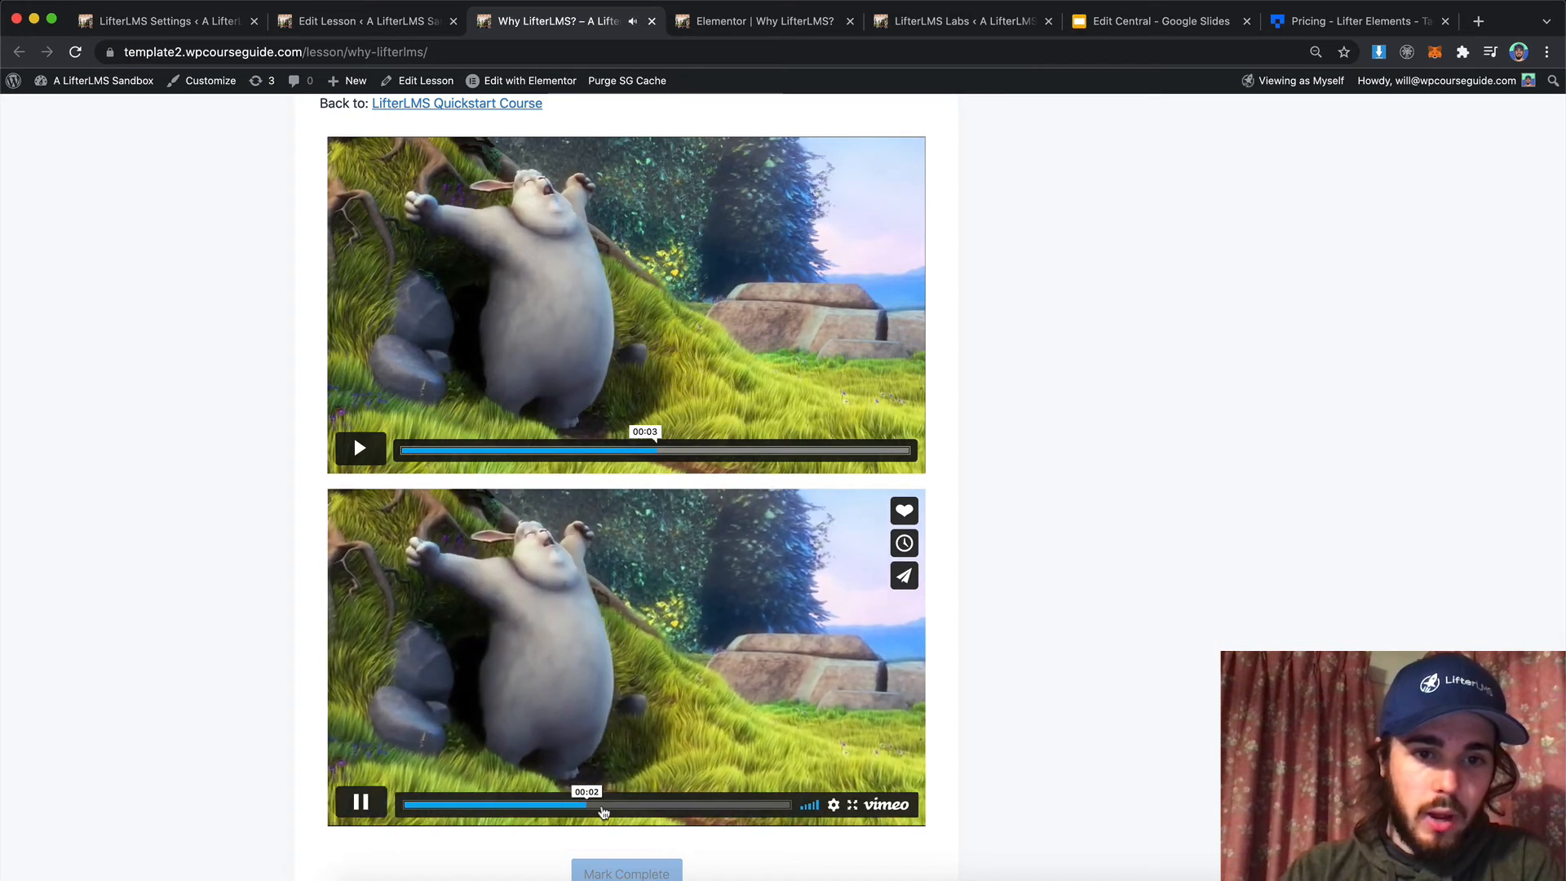
{"action": "left_click", "coordinate": [360, 801]}
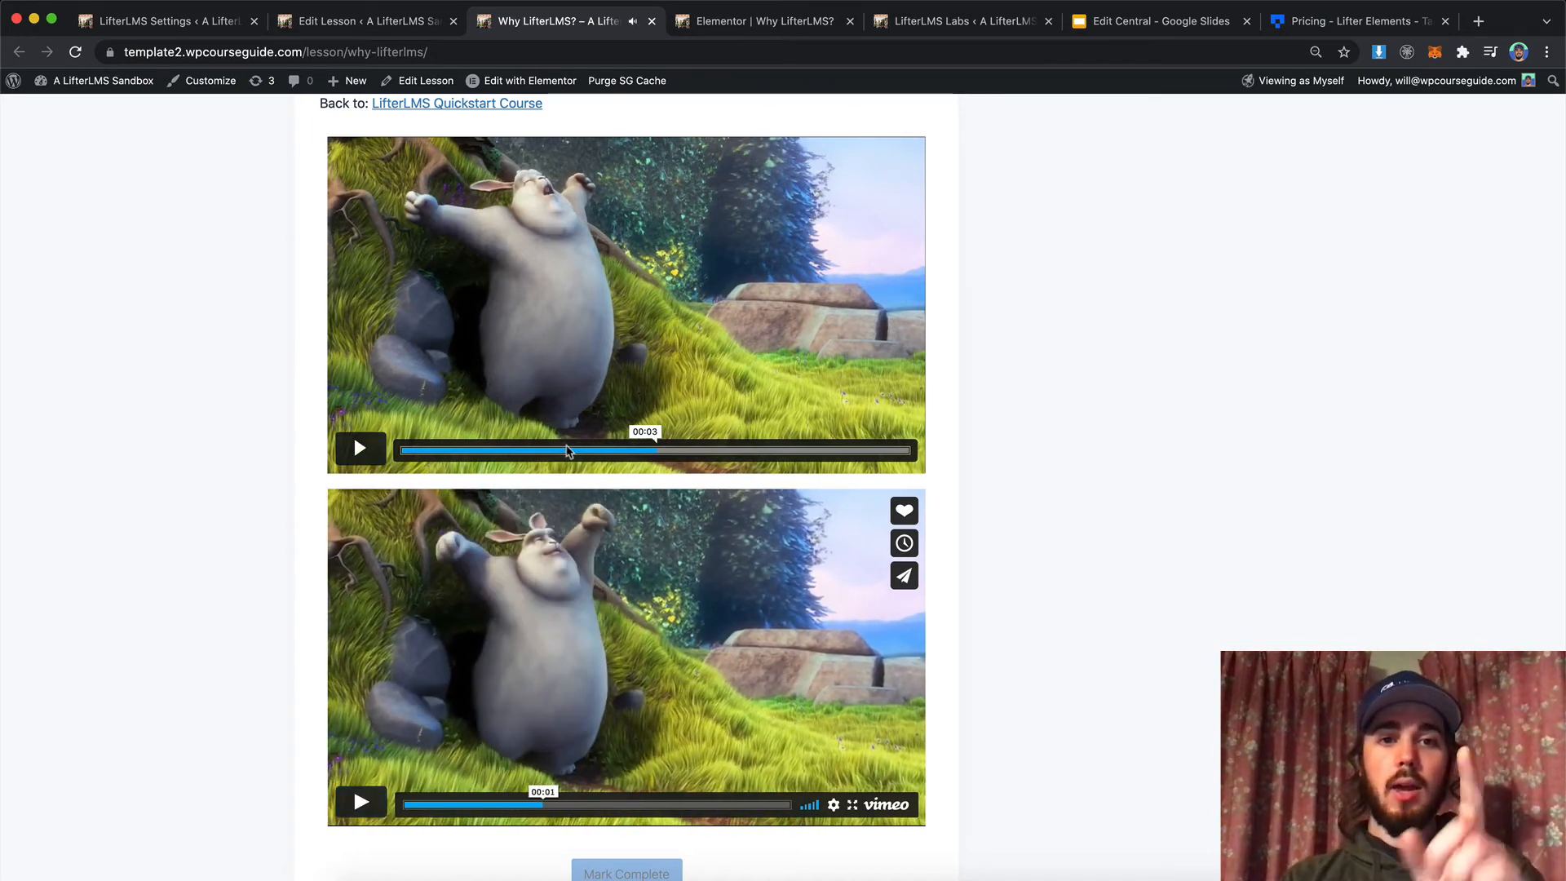
{"action": "scroll", "coordinate": [489, 449], "scroll_direction": "down", "scroll_amount": 3}
{"action": "scroll", "coordinate": [501, 451], "scroll_direction": "up", "scroll_amount": 3}
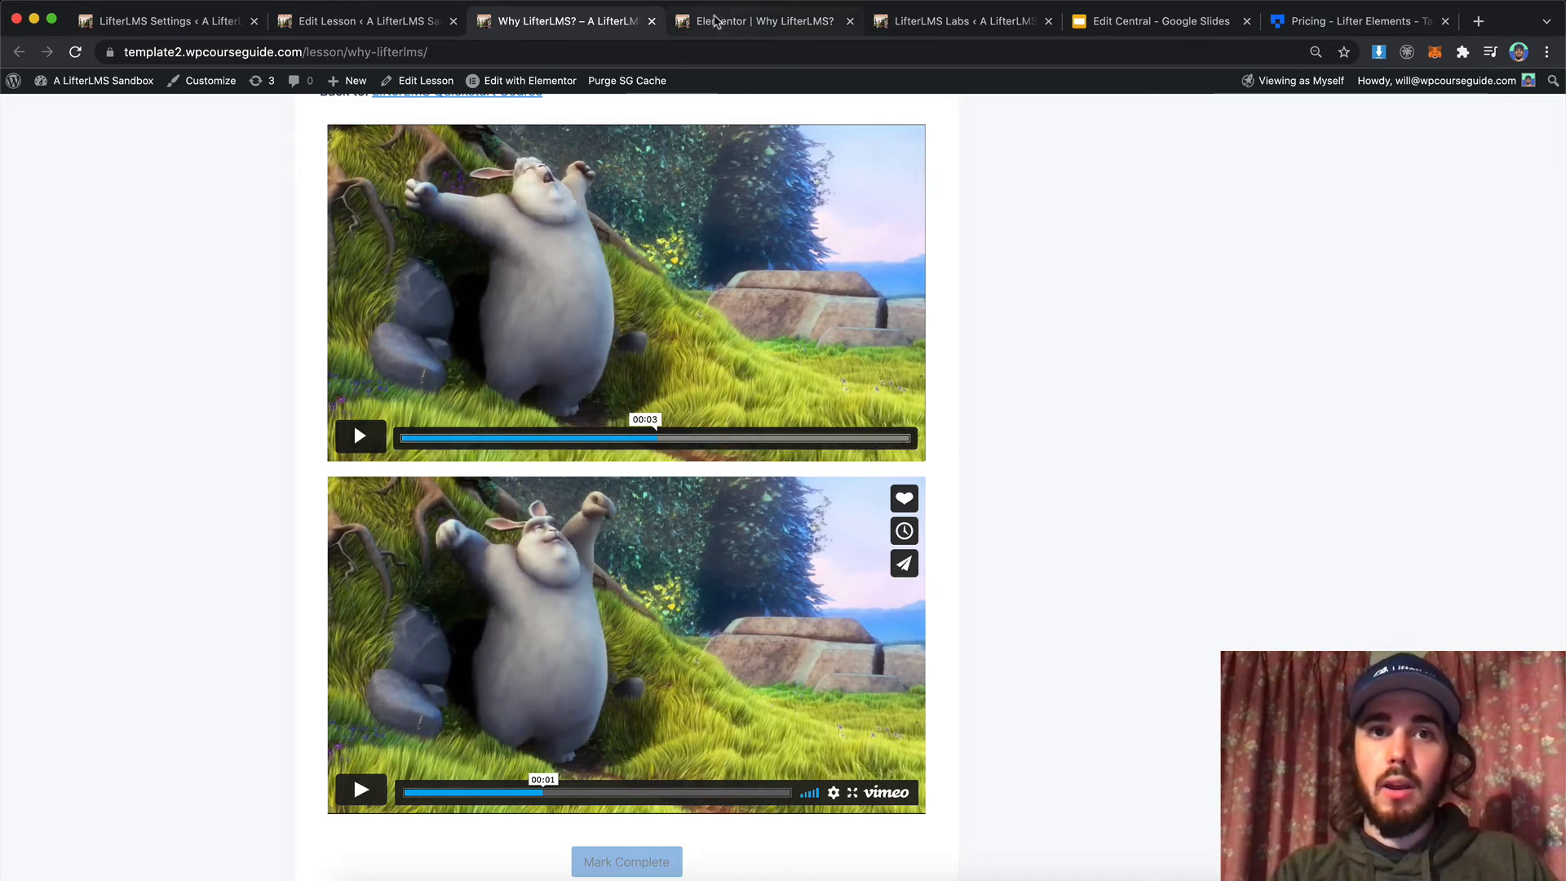
Step: Close the LifterLMS Labs page and check the Conditional logic feature on the Lifter Elements pricing page against the lesson in Elementor
{"action": "left_click", "coordinate": [1048, 21]}
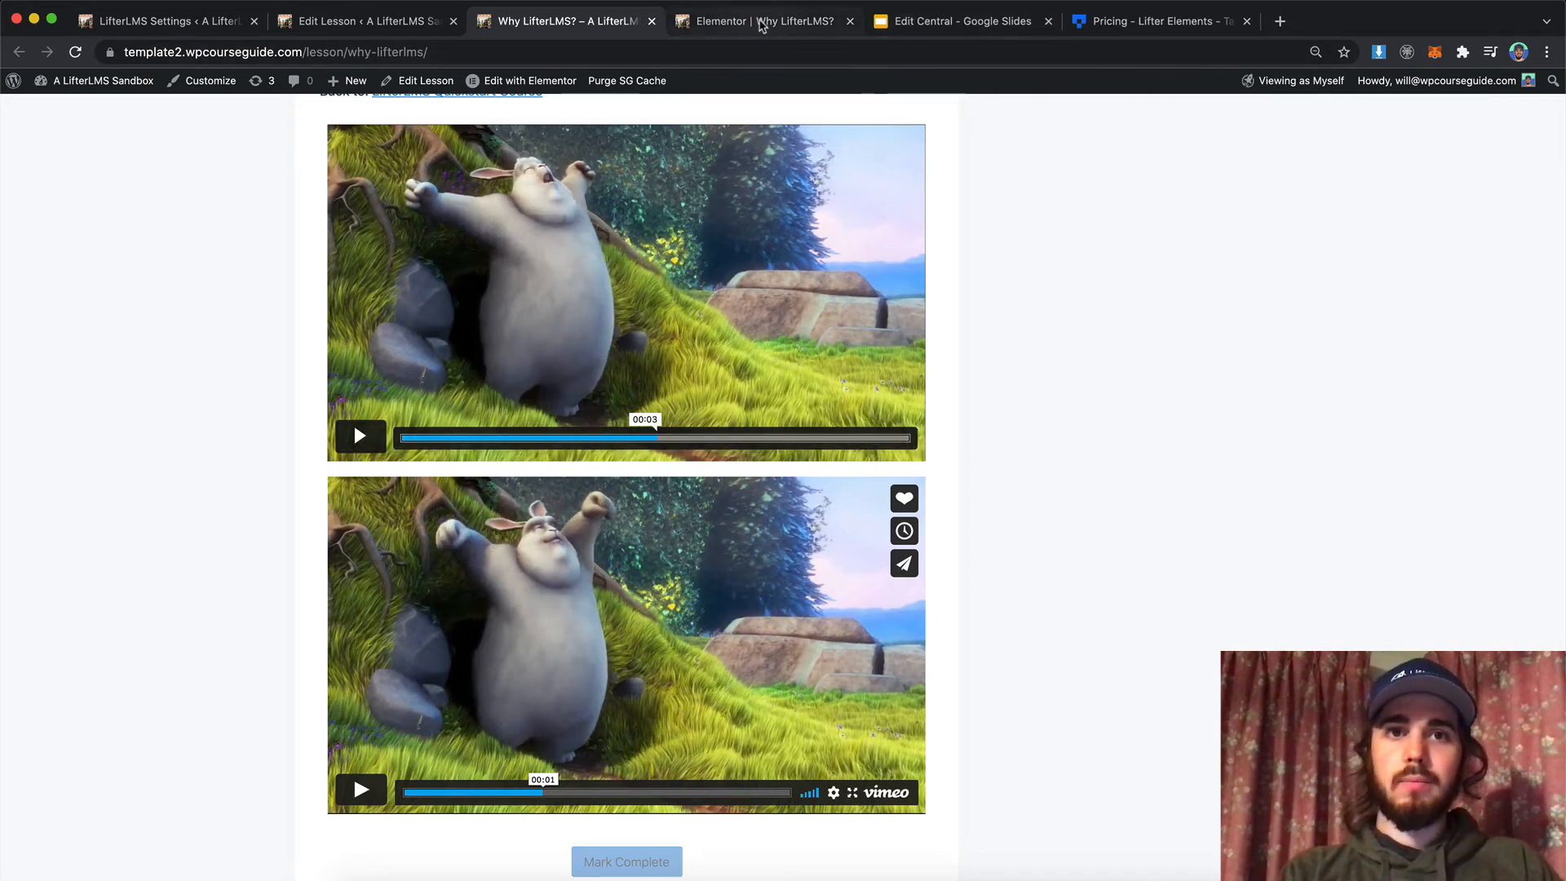
{"action": "left_click", "coordinate": [760, 24]}
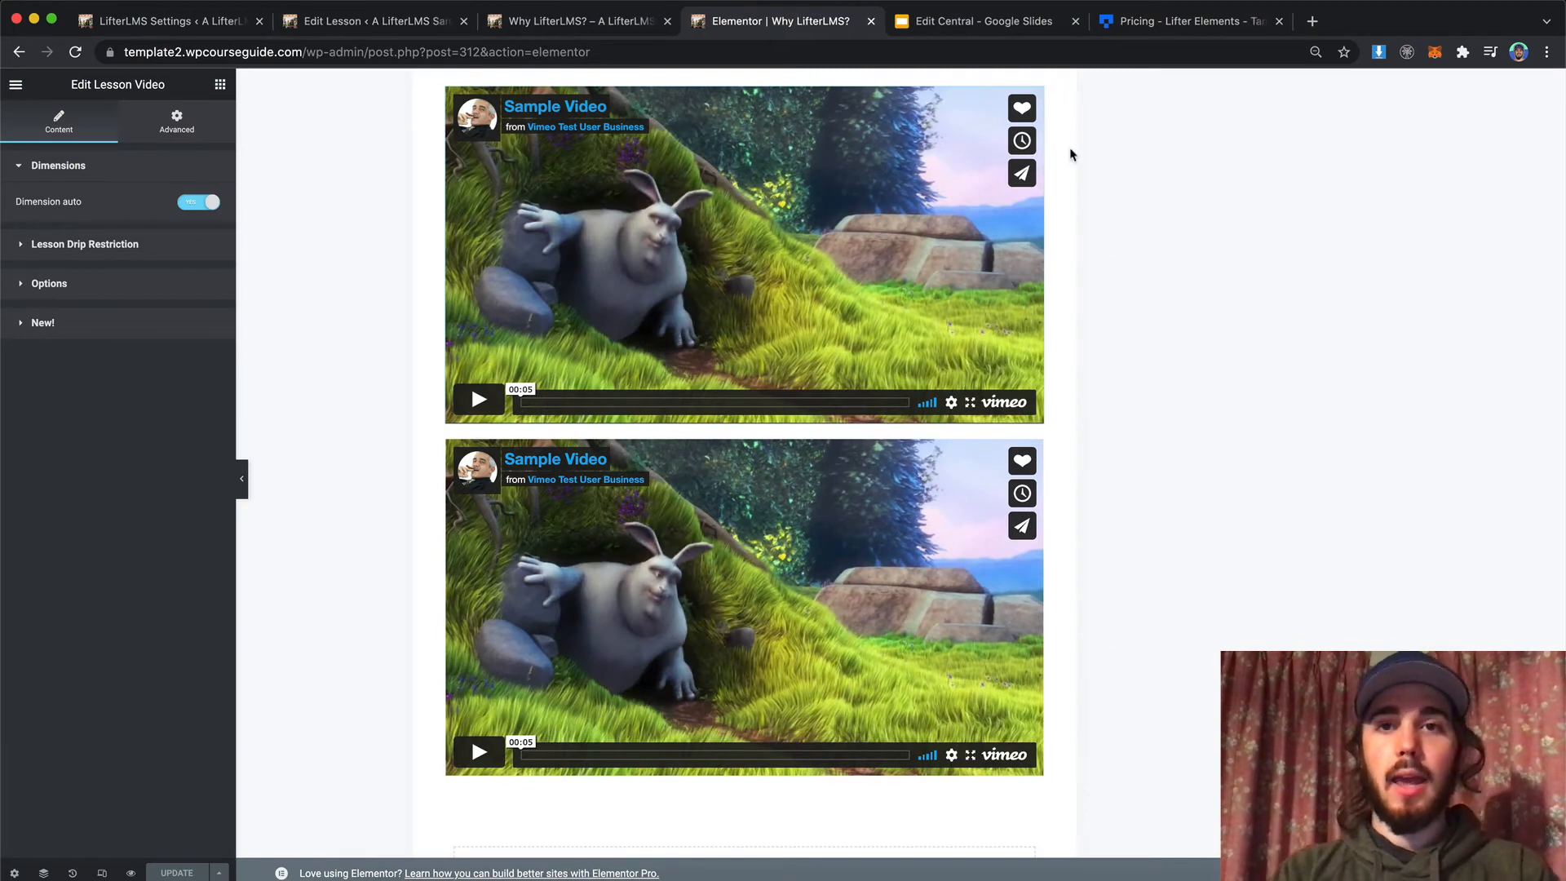
{"action": "left_click", "coordinate": [1136, 27]}
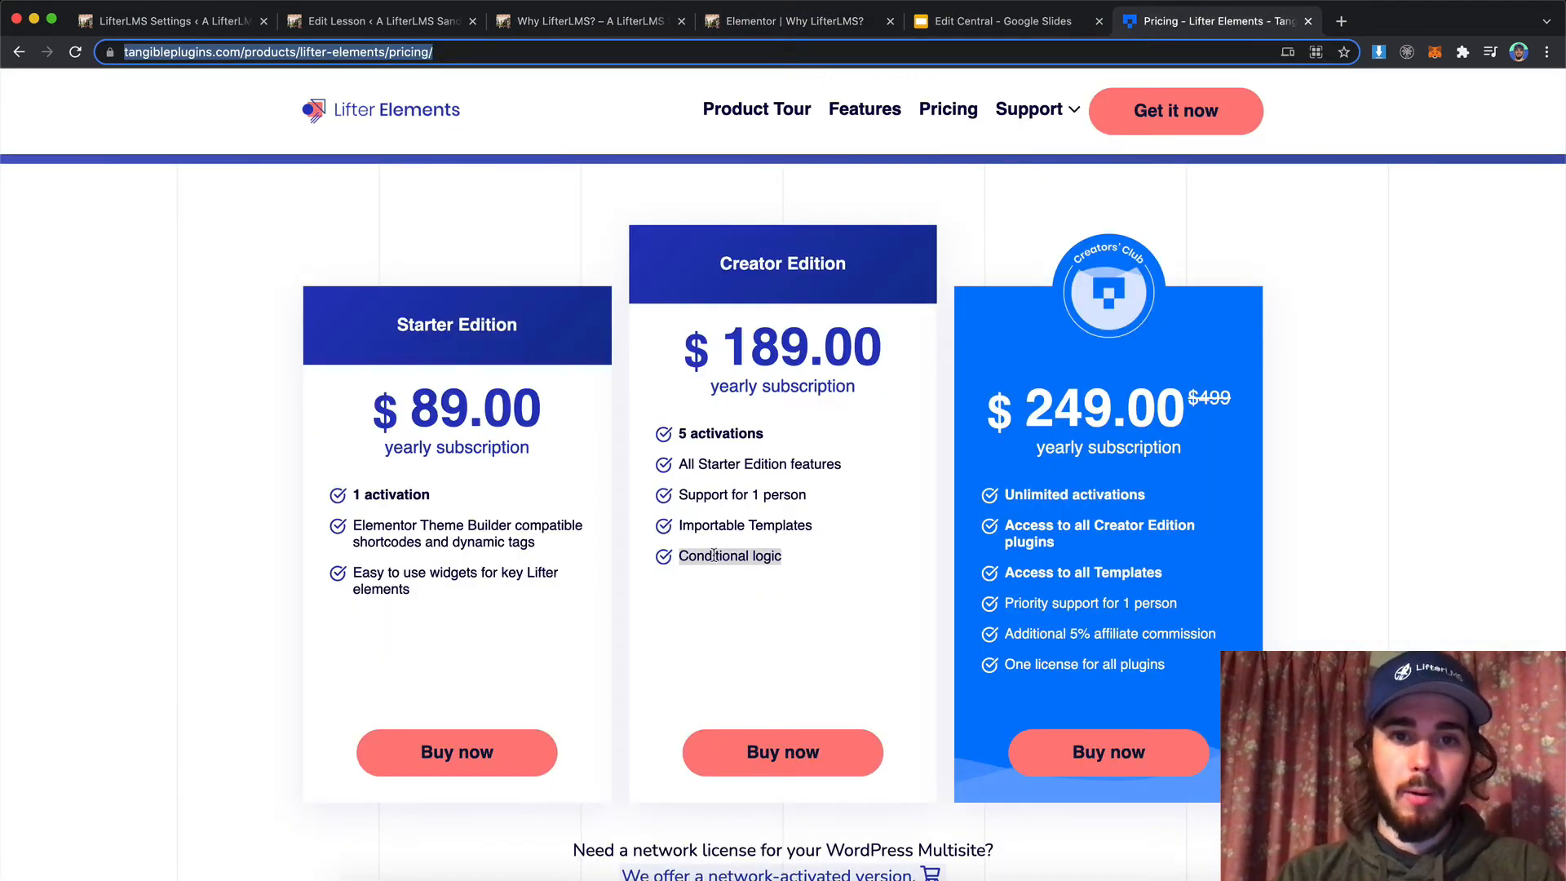
{"action": "left_click_drag", "start_coordinate": [668, 556], "coordinate": [846, 561]}
{"action": "left_click", "coordinate": [795, 23]}
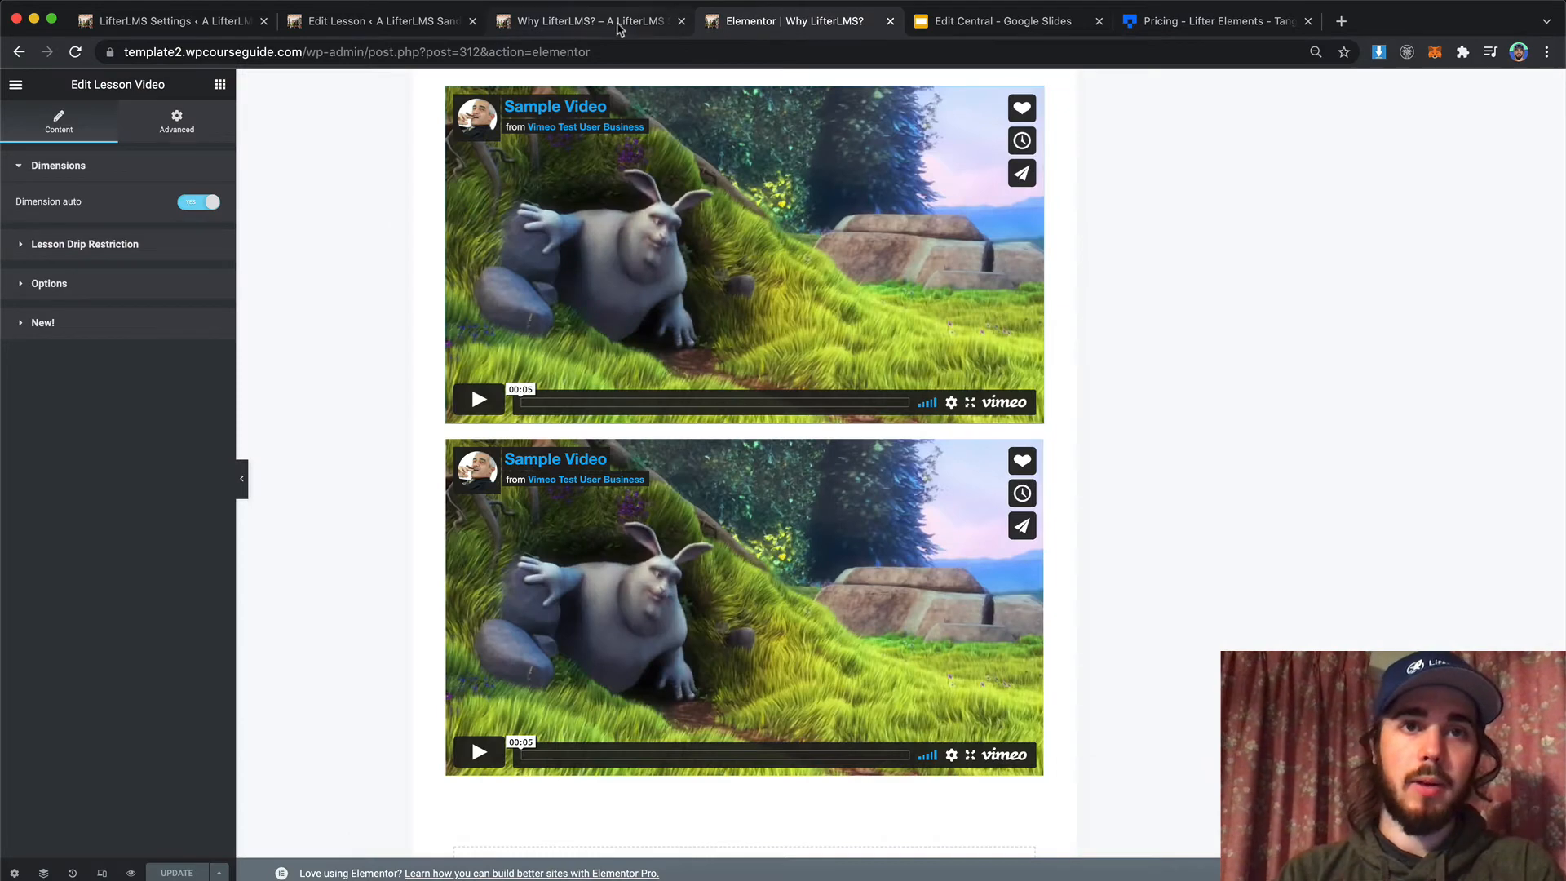
{"action": "left_click", "coordinate": [617, 28]}
{"action": "left_click", "coordinate": [782, 23]}
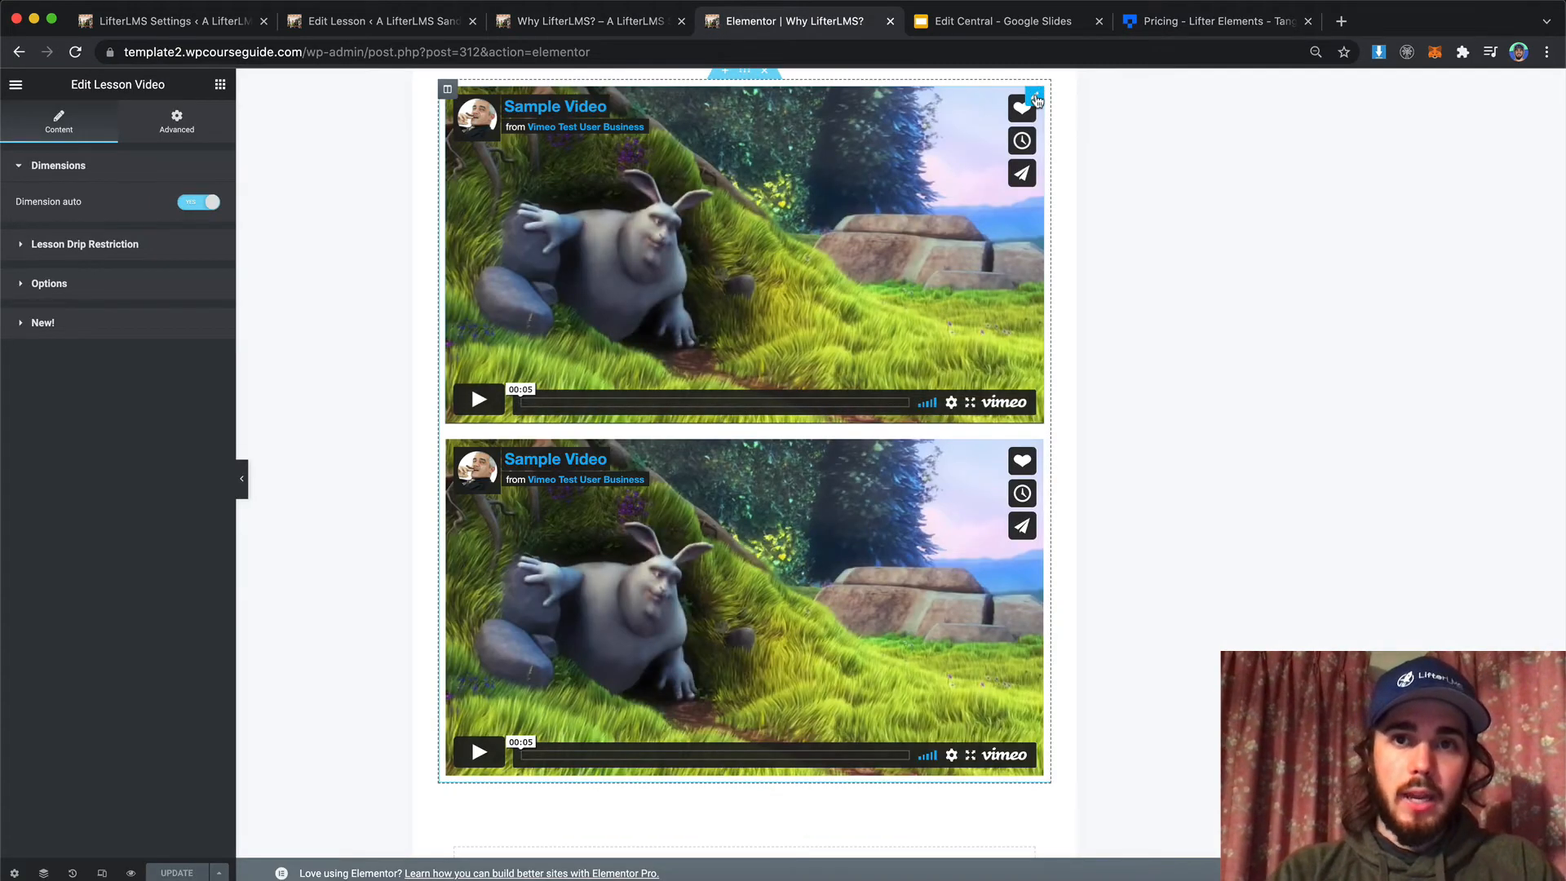
Step: Add a Completion status condition that shows the Lesson Video widget only while the current lesson is not complete, and update the page
{"action": "left_click", "coordinate": [174, 130]}
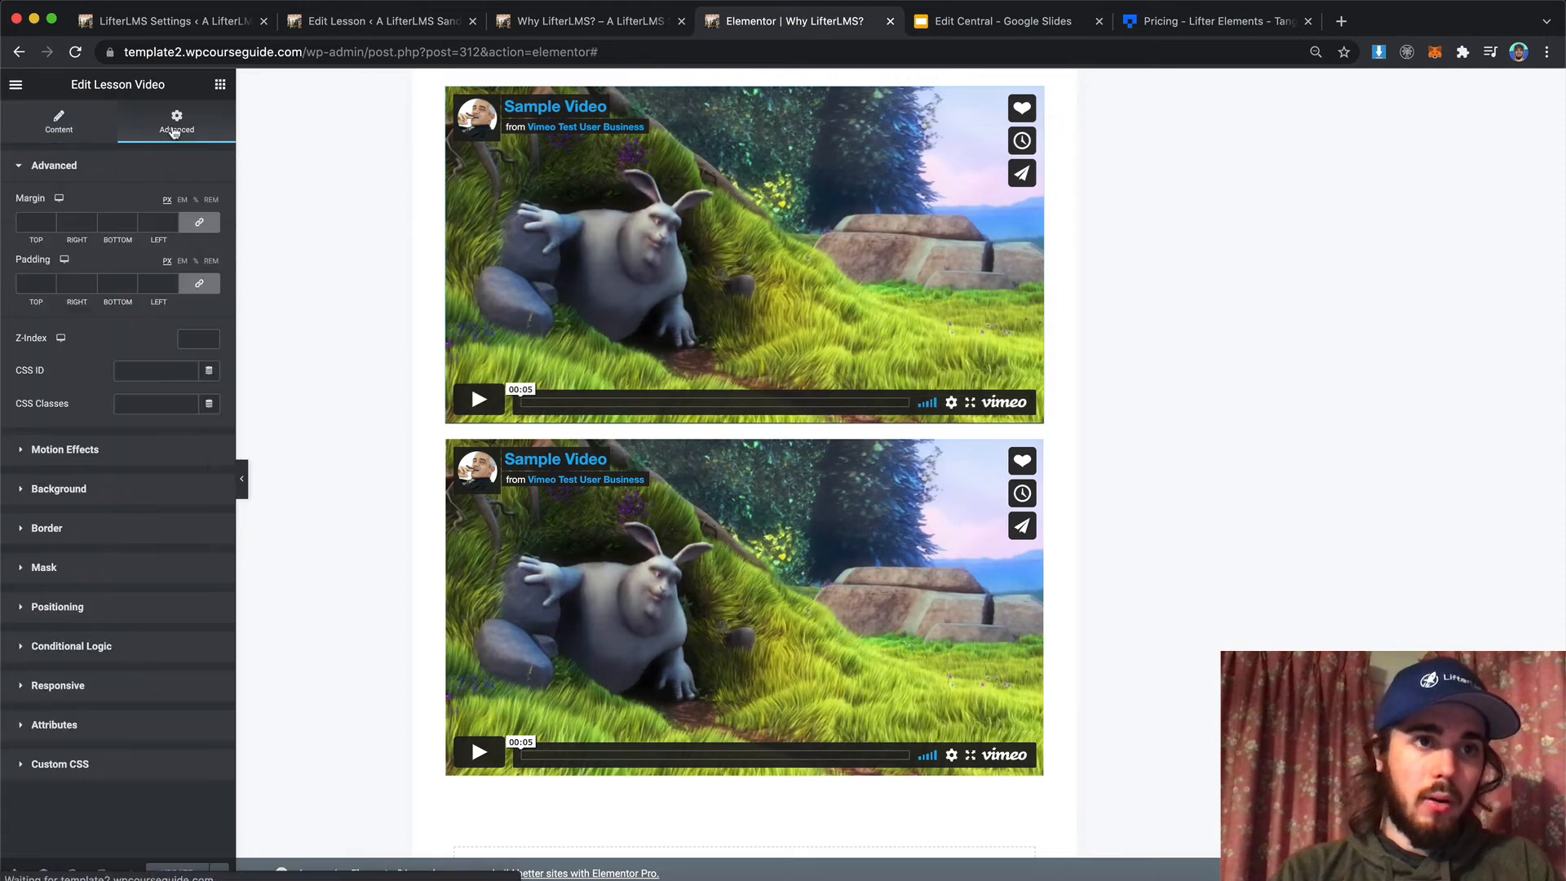
{"action": "left_click", "coordinate": [87, 648]}
{"action": "left_click", "coordinate": [93, 445]}
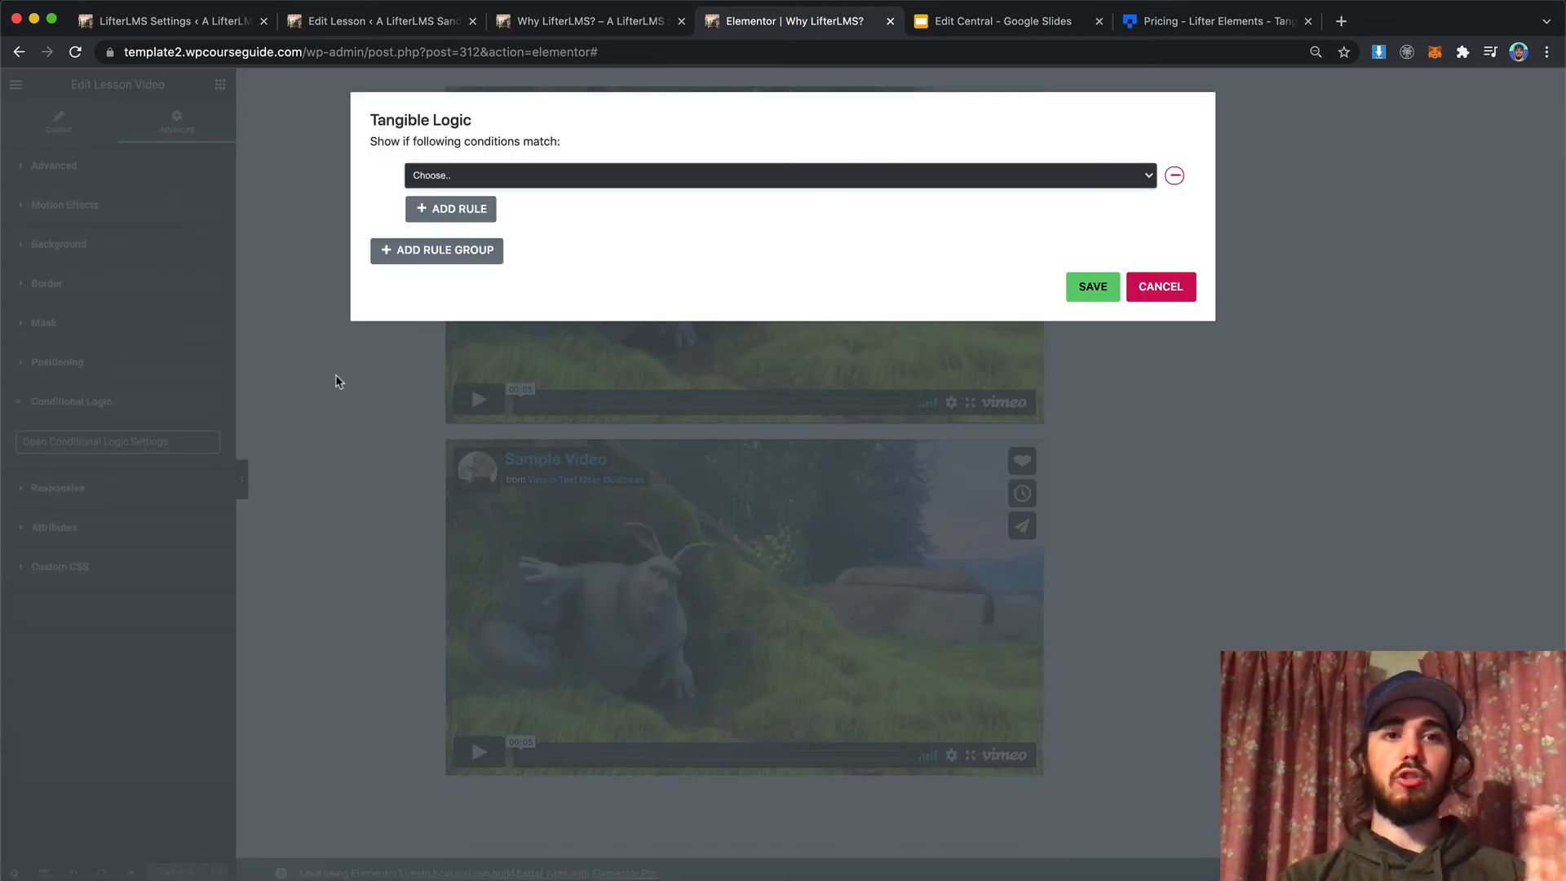
{"action": "left_click", "coordinate": [501, 177]}
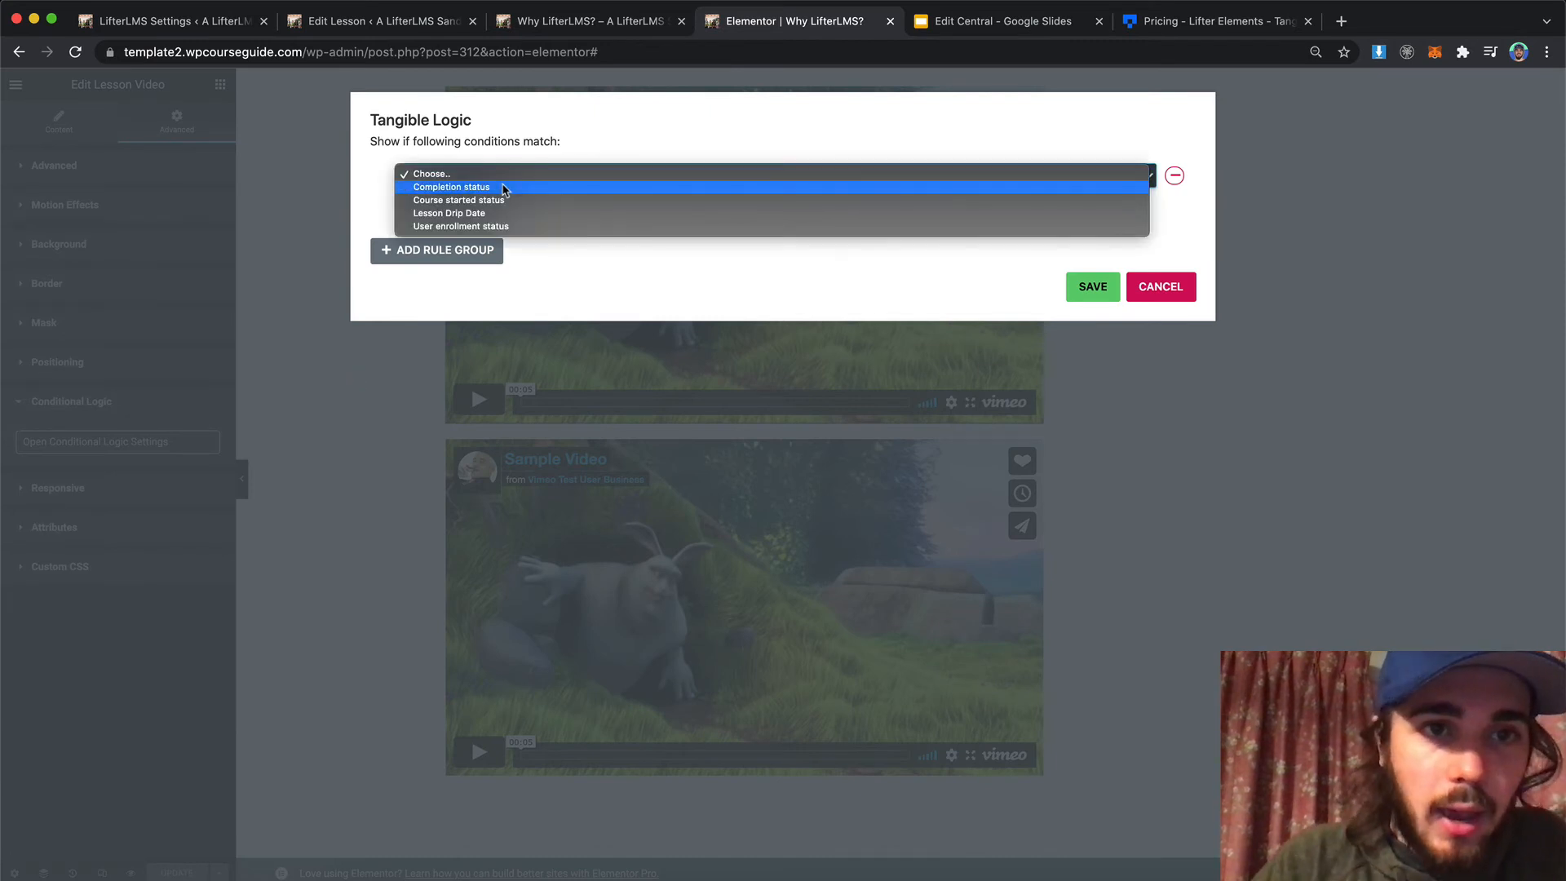
{"action": "left_click", "coordinate": [503, 188]}
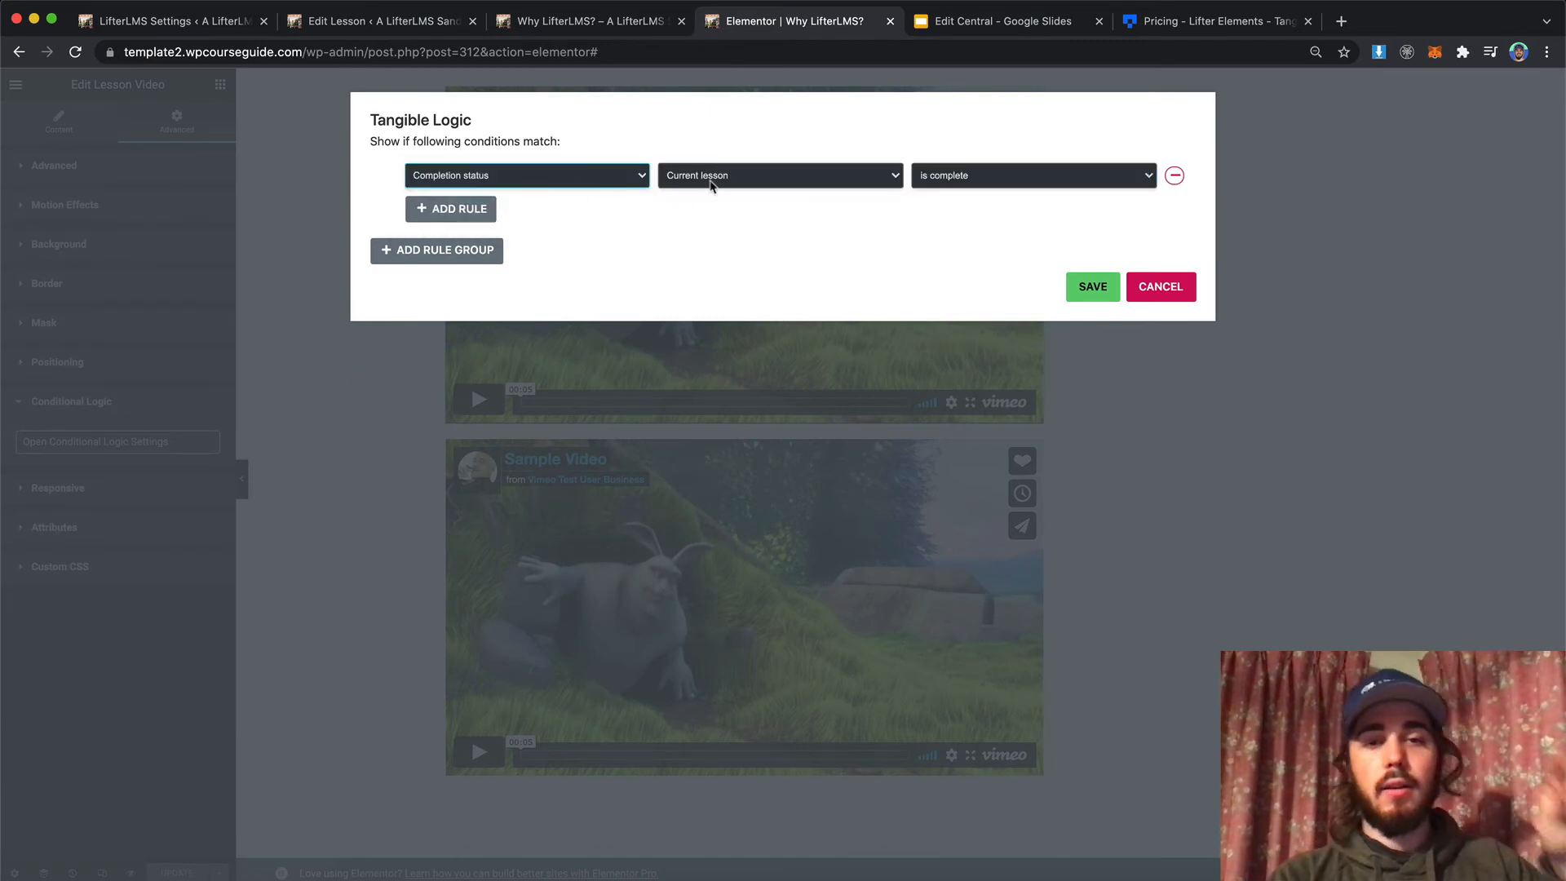
{"action": "left_click", "coordinate": [948, 175]}
{"action": "left_click", "coordinate": [962, 190]}
{"action": "left_click", "coordinate": [1091, 285]}
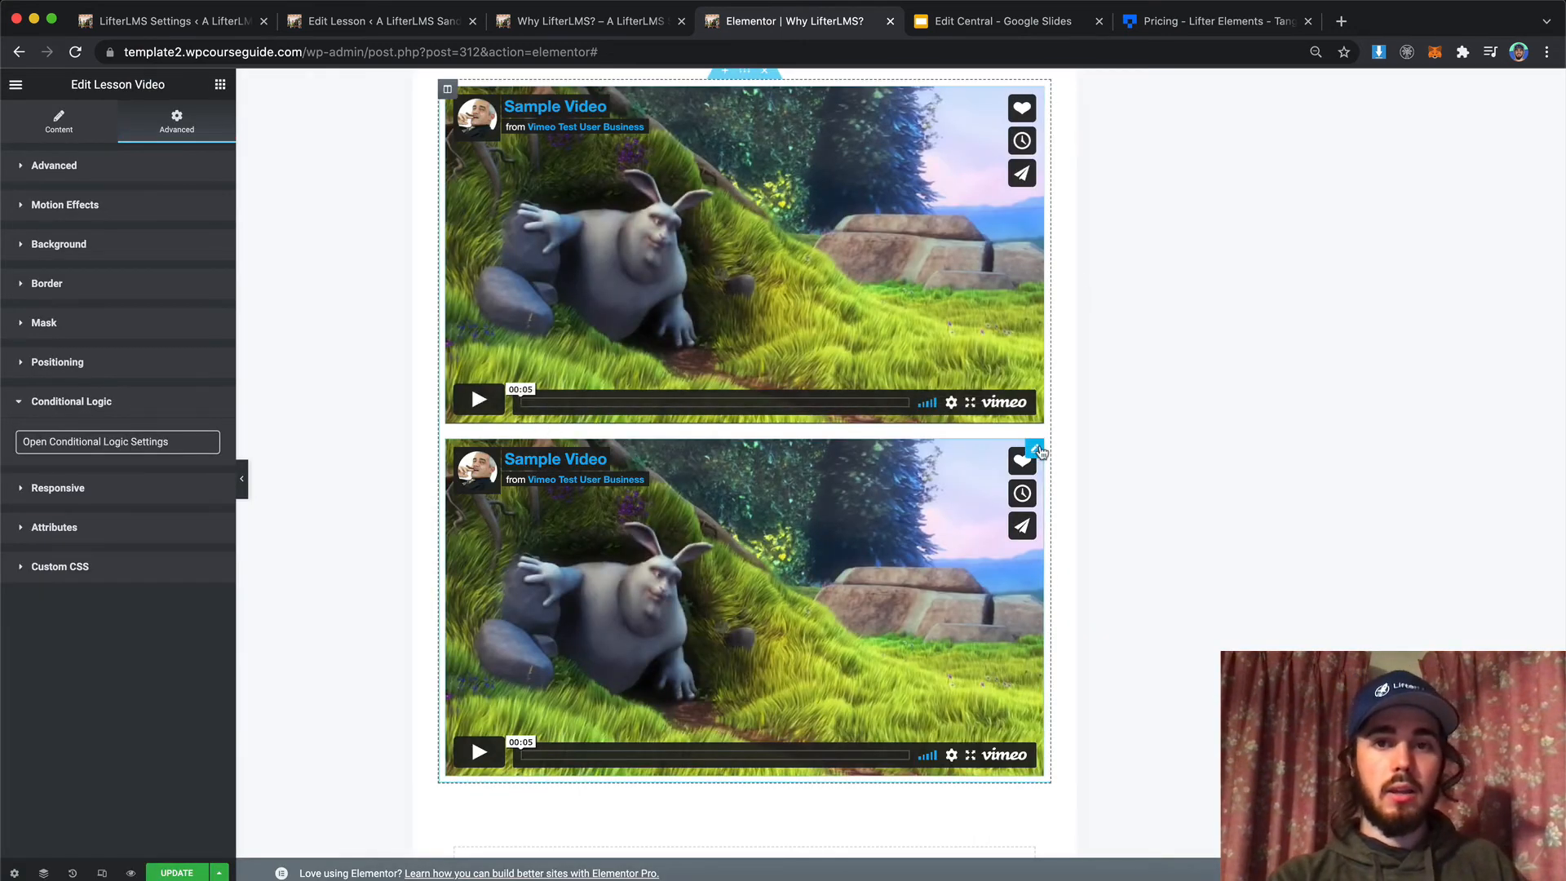
{"action": "left_click", "coordinate": [176, 873]}
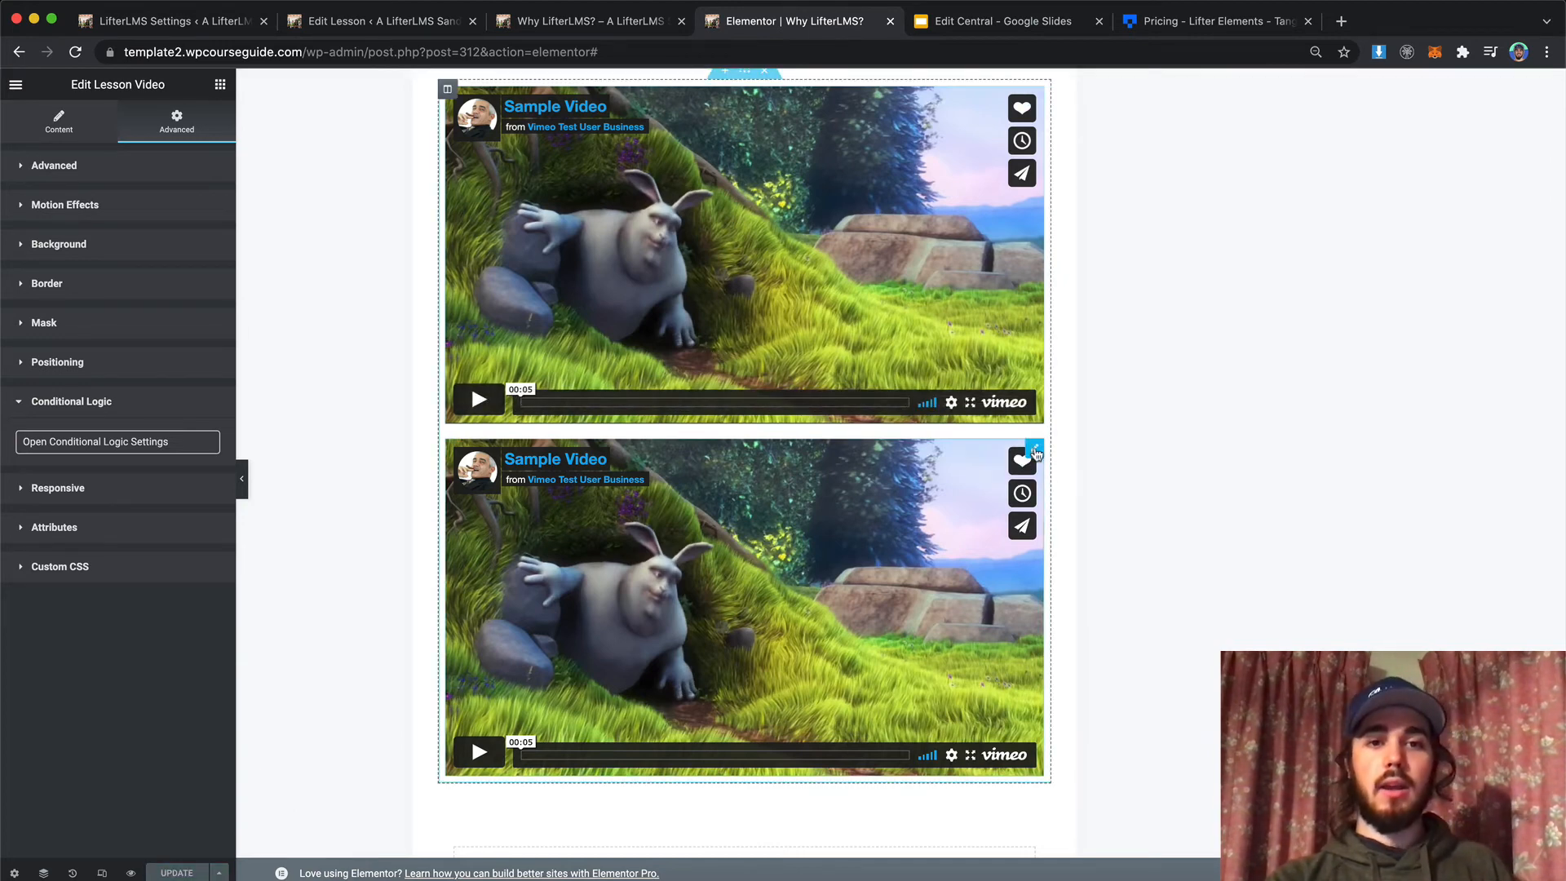
Step: Give the lower Video widget a Completion status condition of Current lesson is complete, and update the page
{"action": "left_click", "coordinate": [1034, 453]}
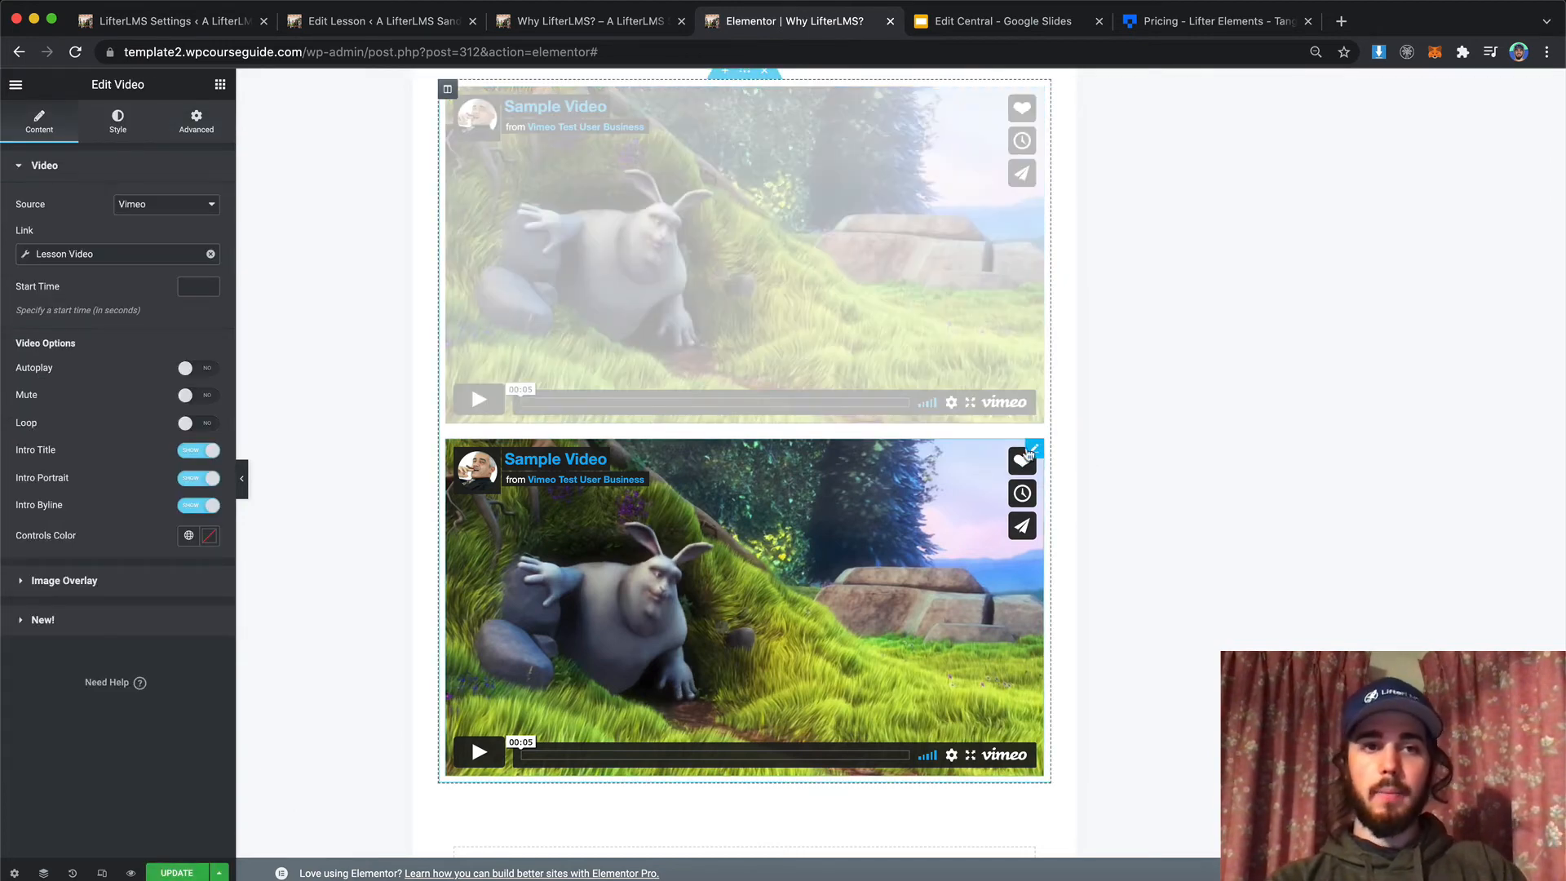
{"action": "left_click", "coordinate": [186, 128]}
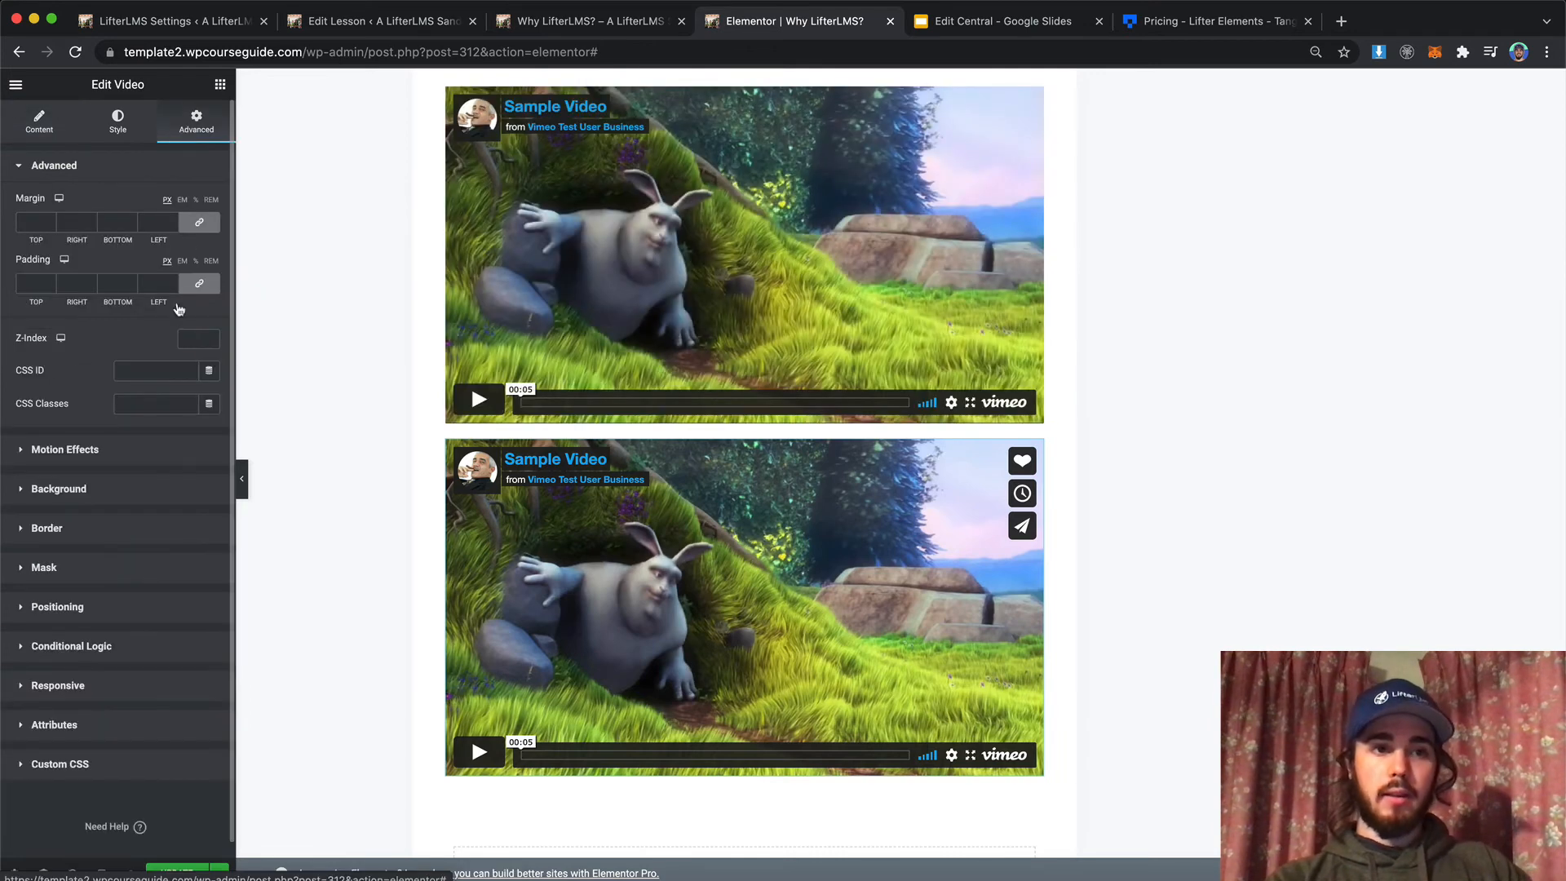
{"action": "left_click", "coordinate": [91, 650]}
{"action": "left_click", "coordinate": [126, 445]}
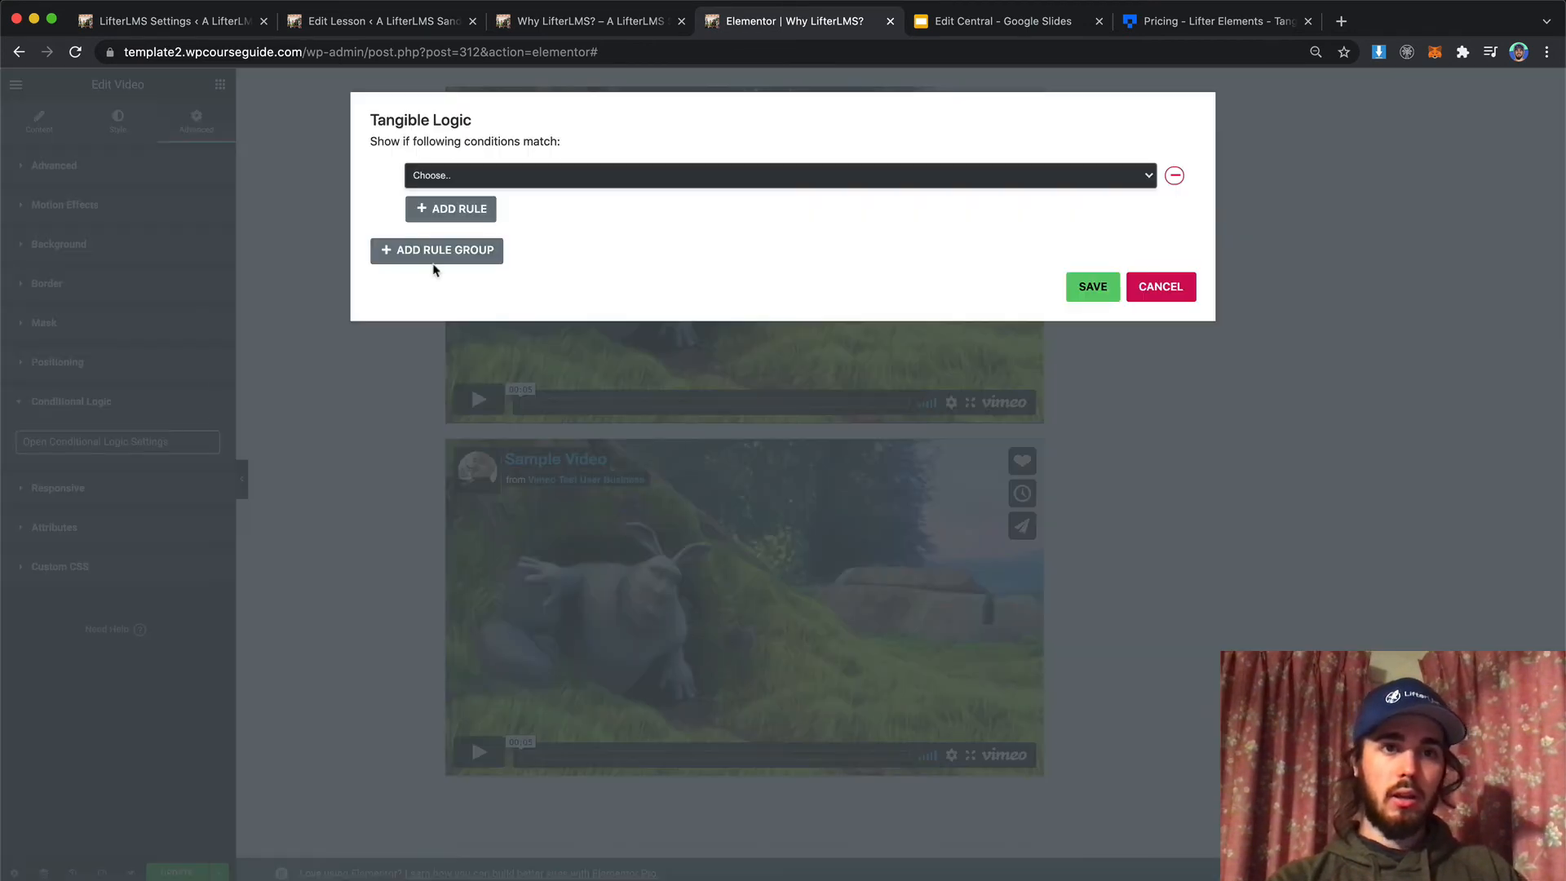
{"action": "left_click", "coordinate": [457, 172]}
{"action": "left_click", "coordinate": [875, 181]}
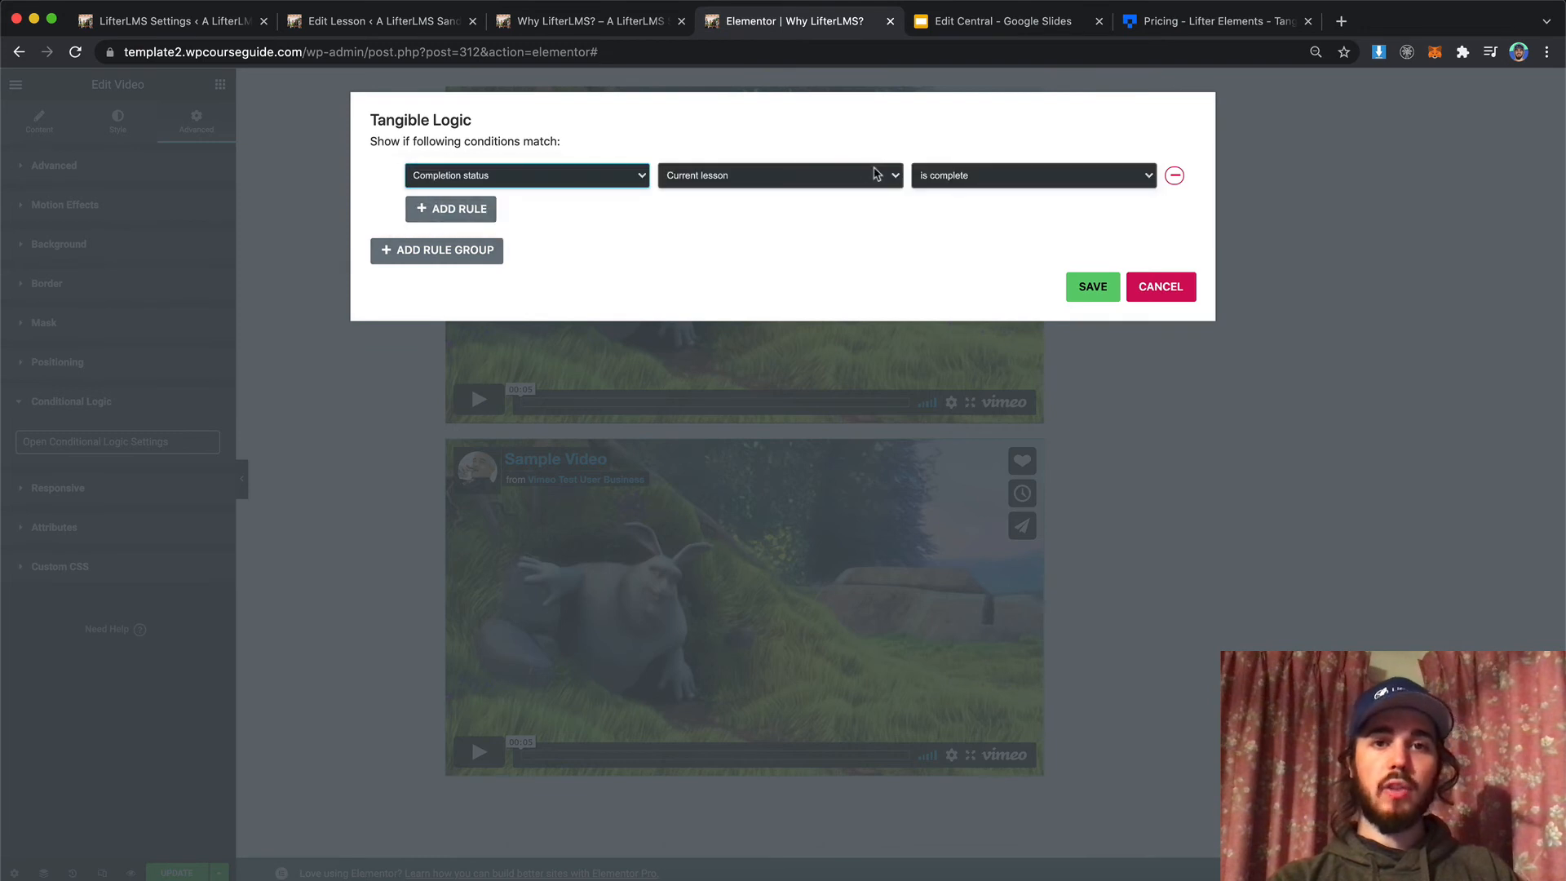
{"action": "left_click", "coordinate": [1091, 286]}
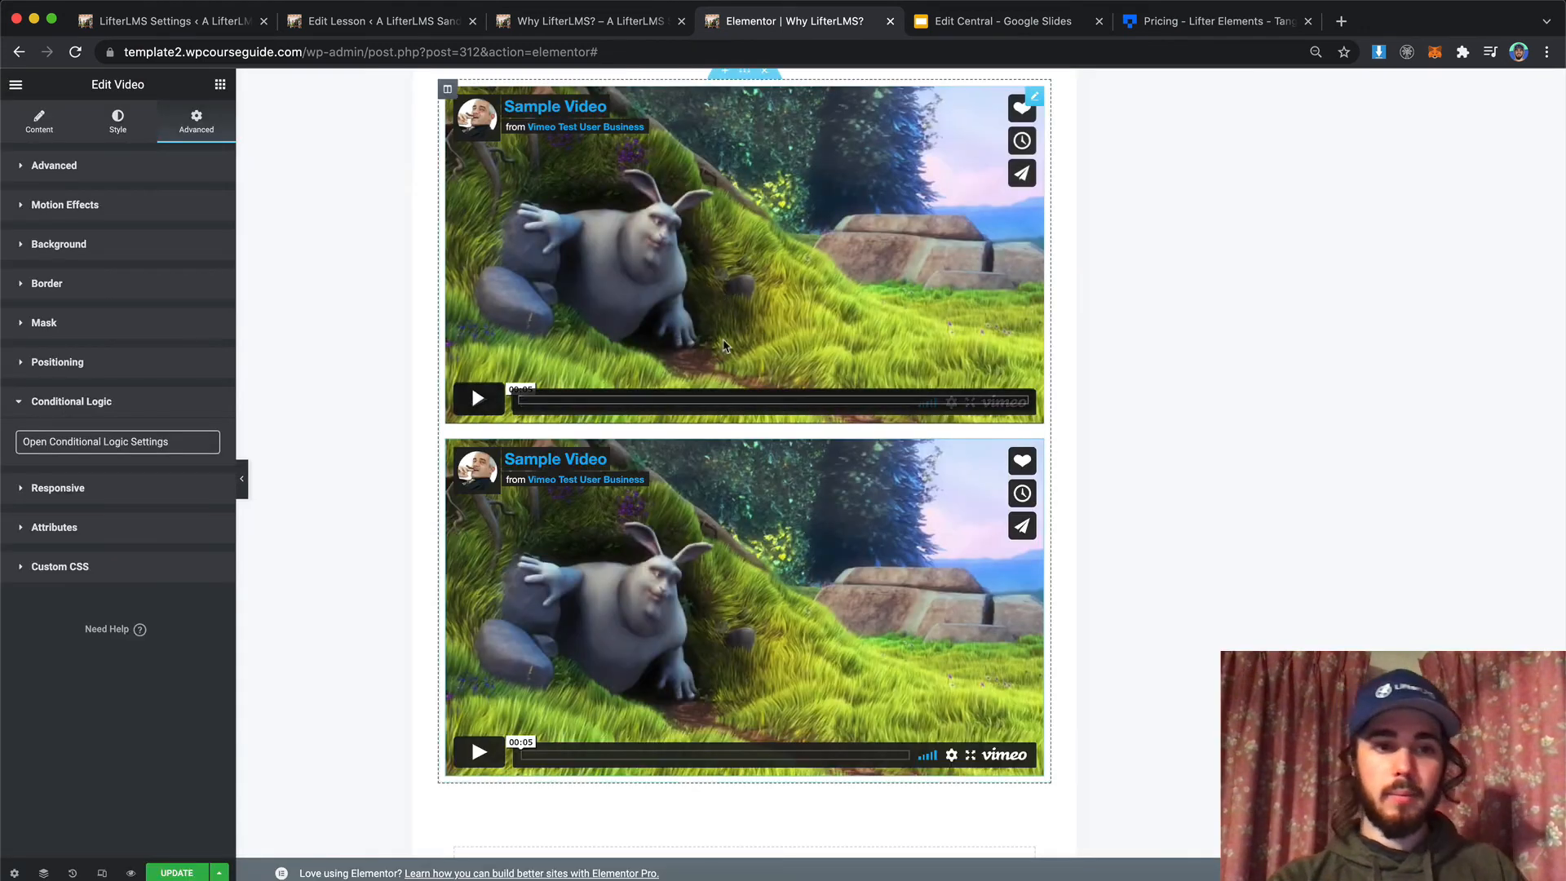
{"action": "left_click", "coordinate": [176, 871]}
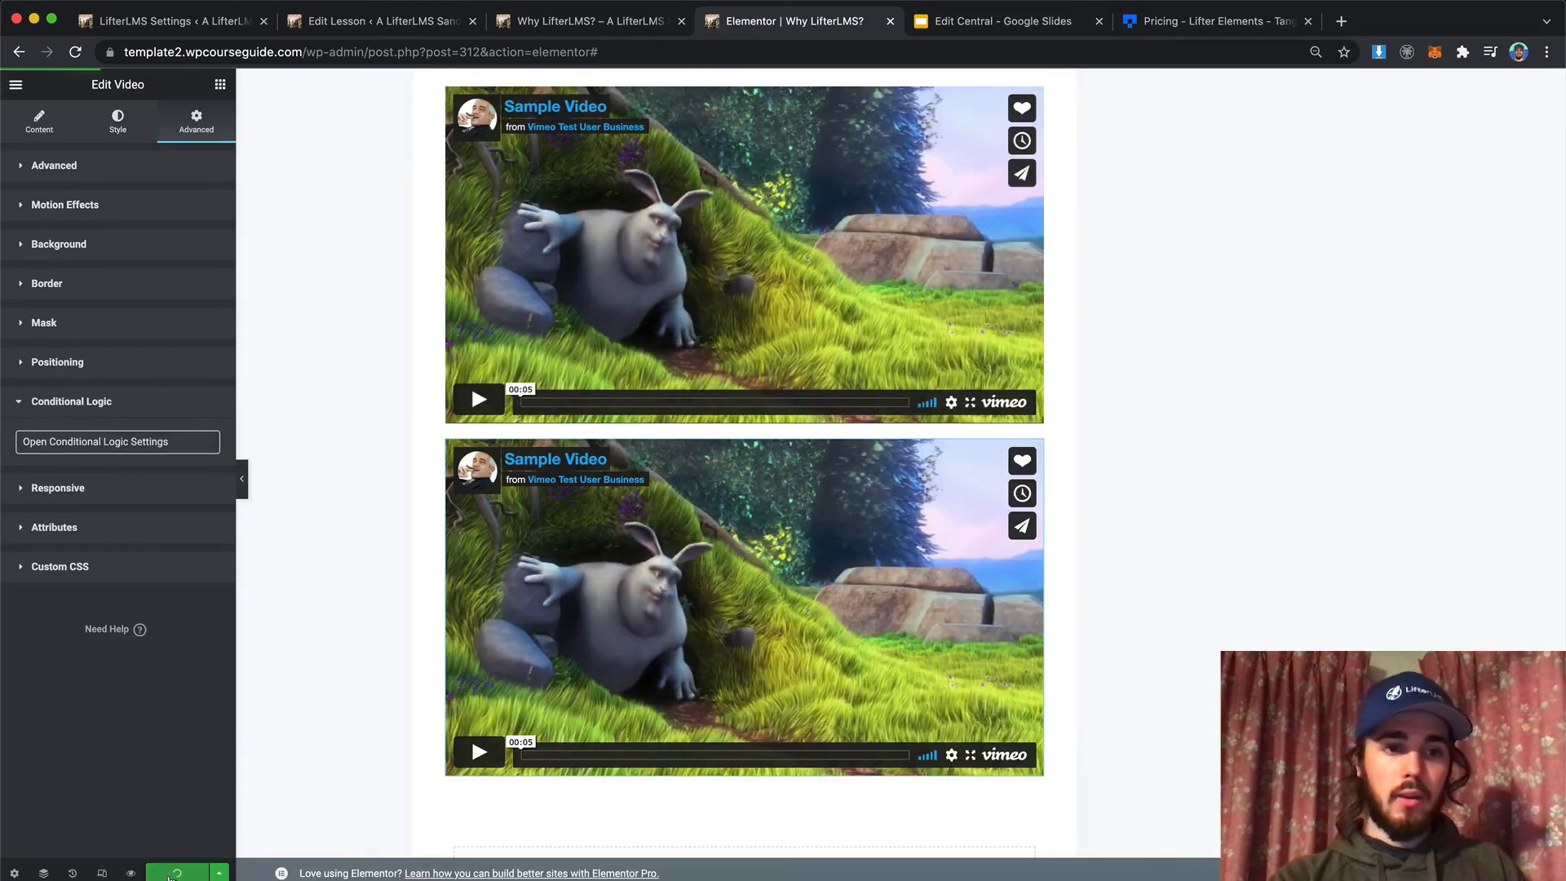
Step: Reload the live Why LifterLMS? lesson, play its video to the end and mark the lesson complete
{"action": "left_click", "coordinate": [585, 22]}
{"action": "key", "text": "super+r"}
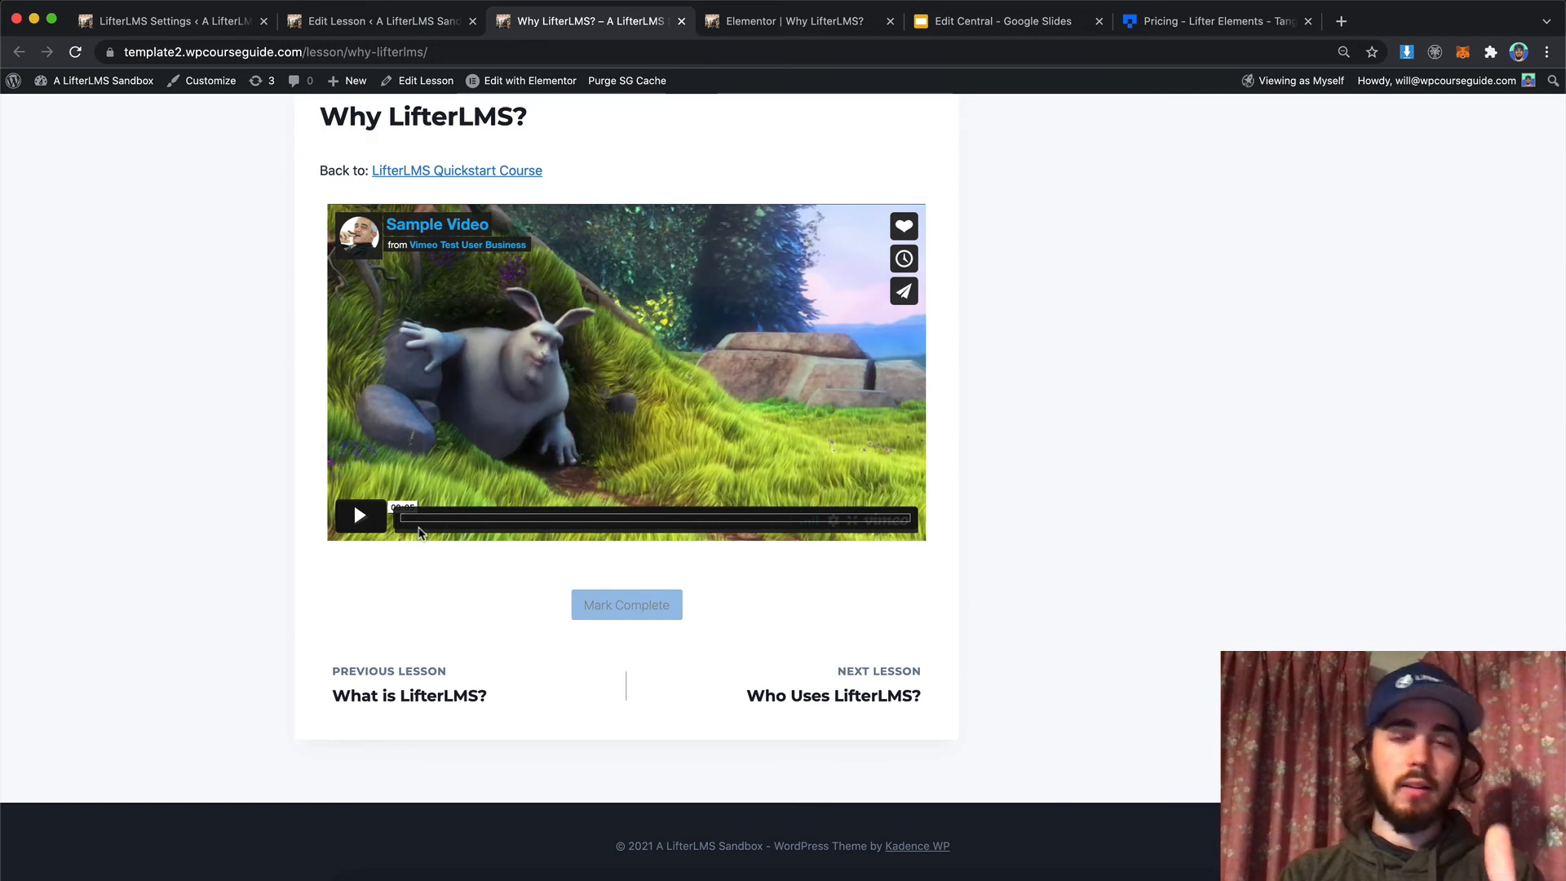
{"action": "left_click", "coordinate": [490, 528]}
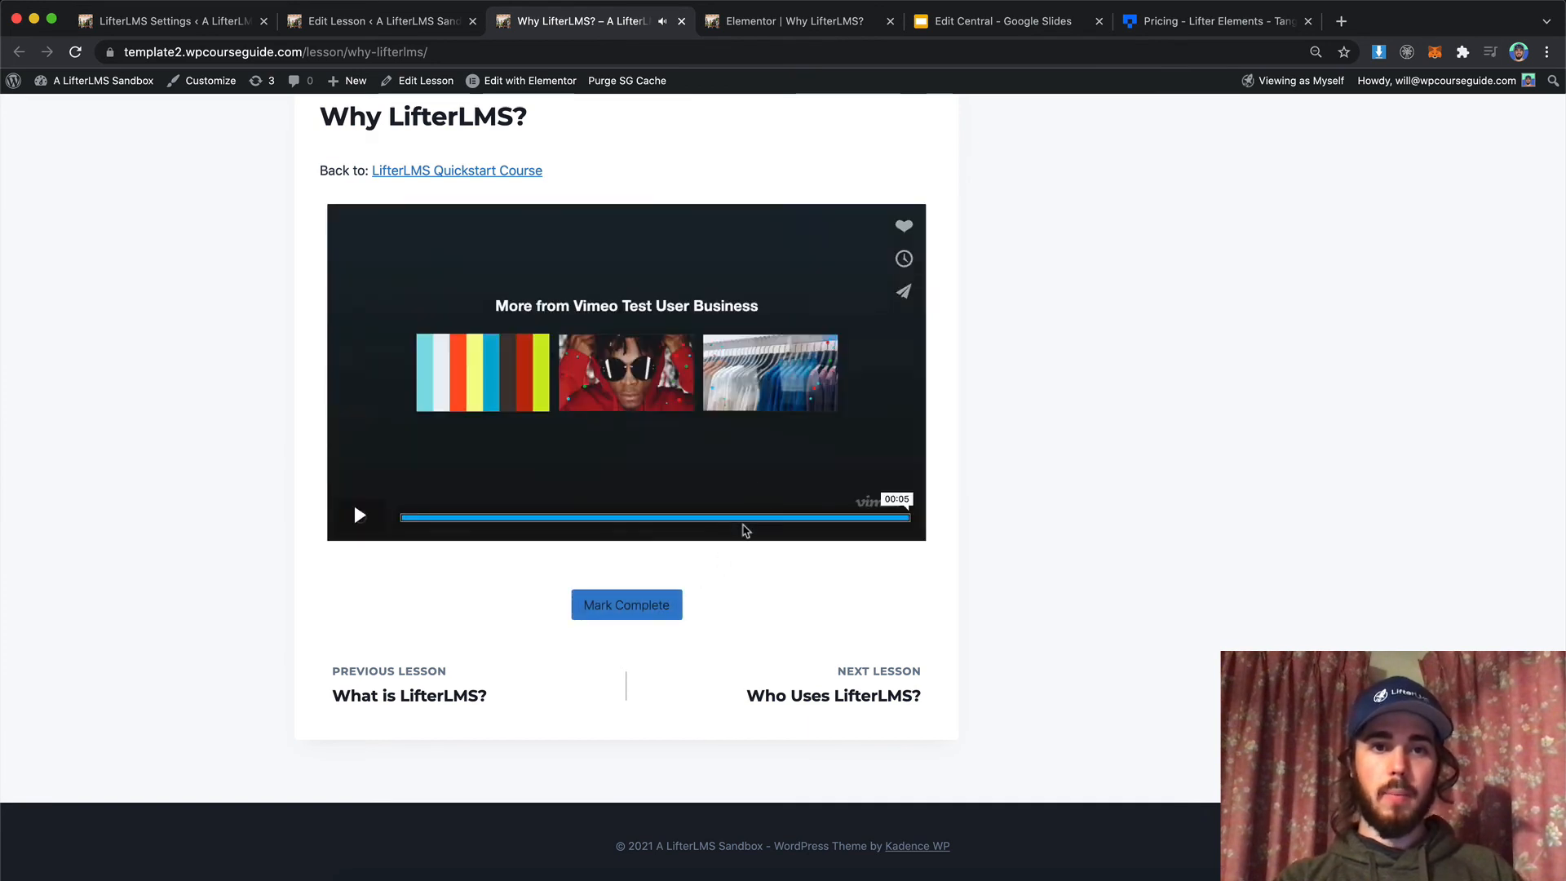
{"action": "left_click", "coordinate": [639, 615]}
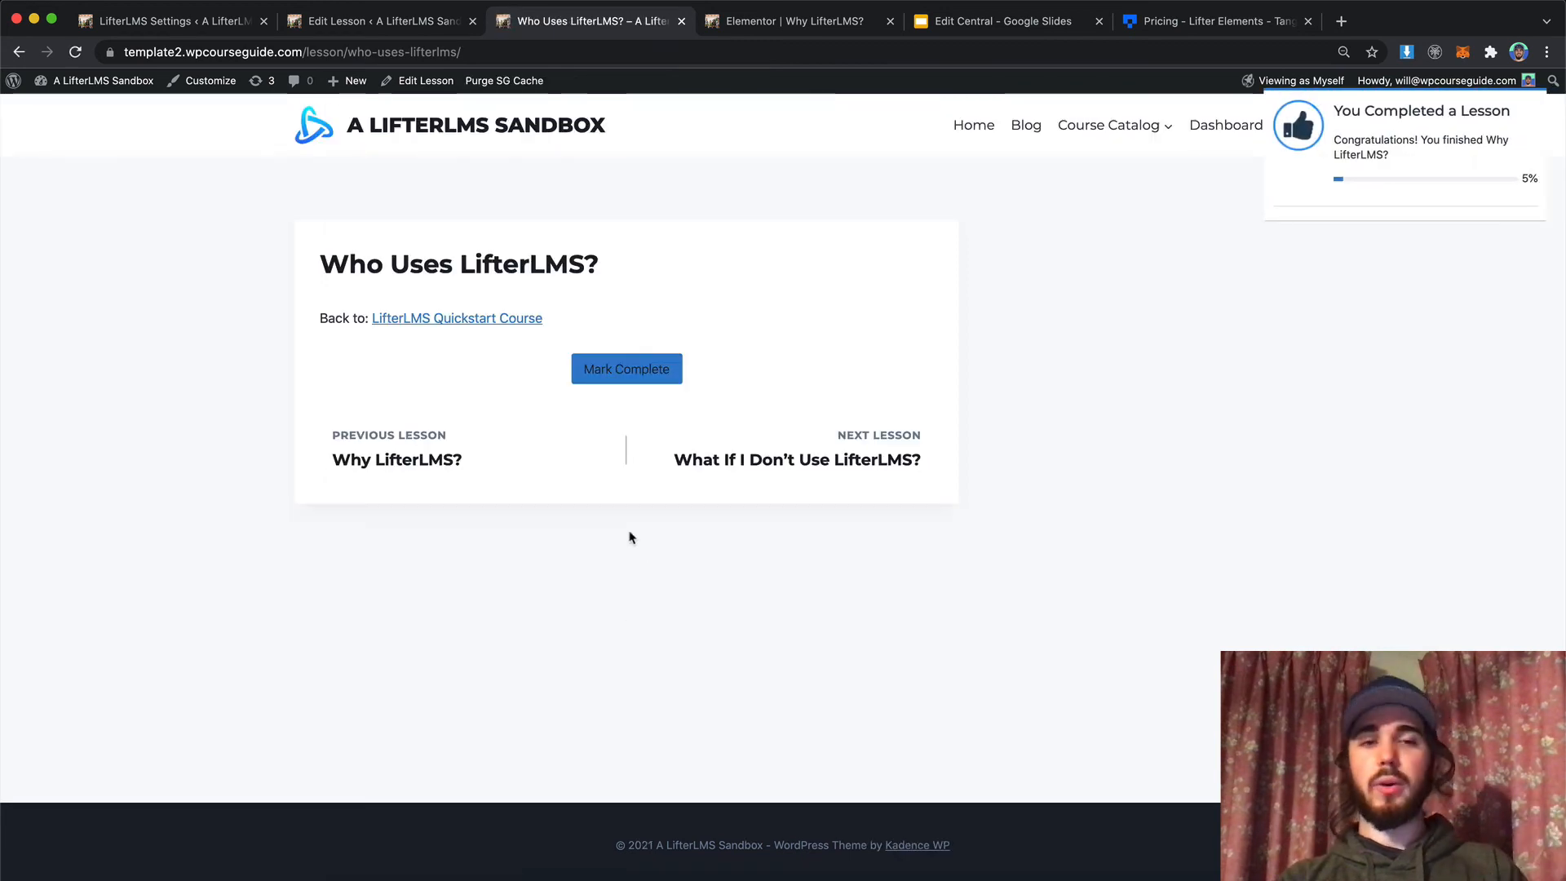
Step: Return to the completed Why LifterLMS? lesson and test playing, seeking and pausing its video
{"action": "left_click", "coordinate": [503, 464]}
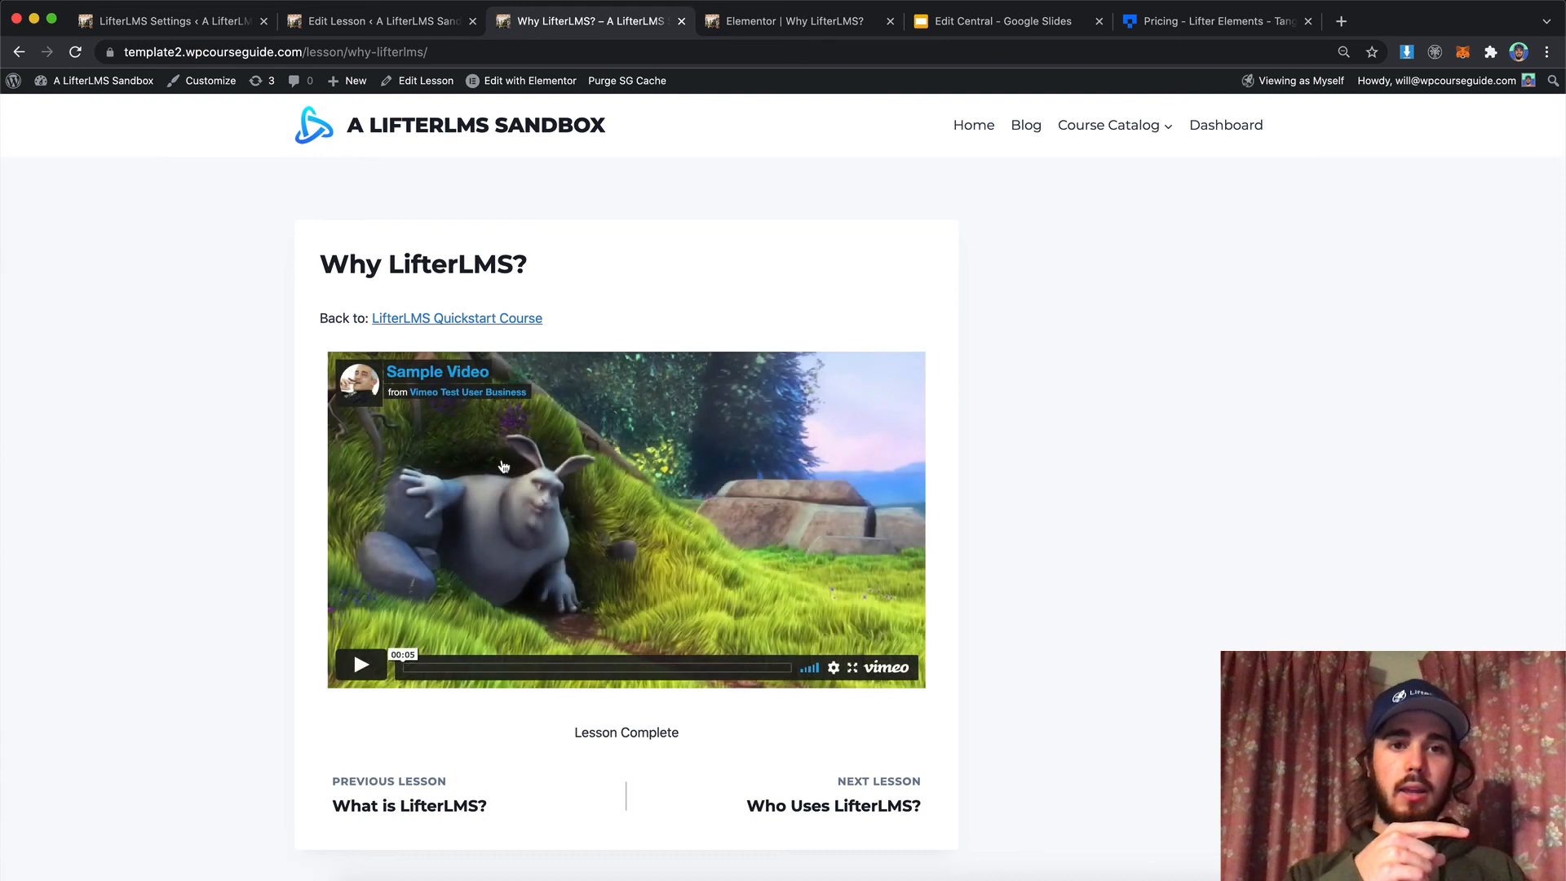
{"action": "left_click", "coordinate": [360, 665]}
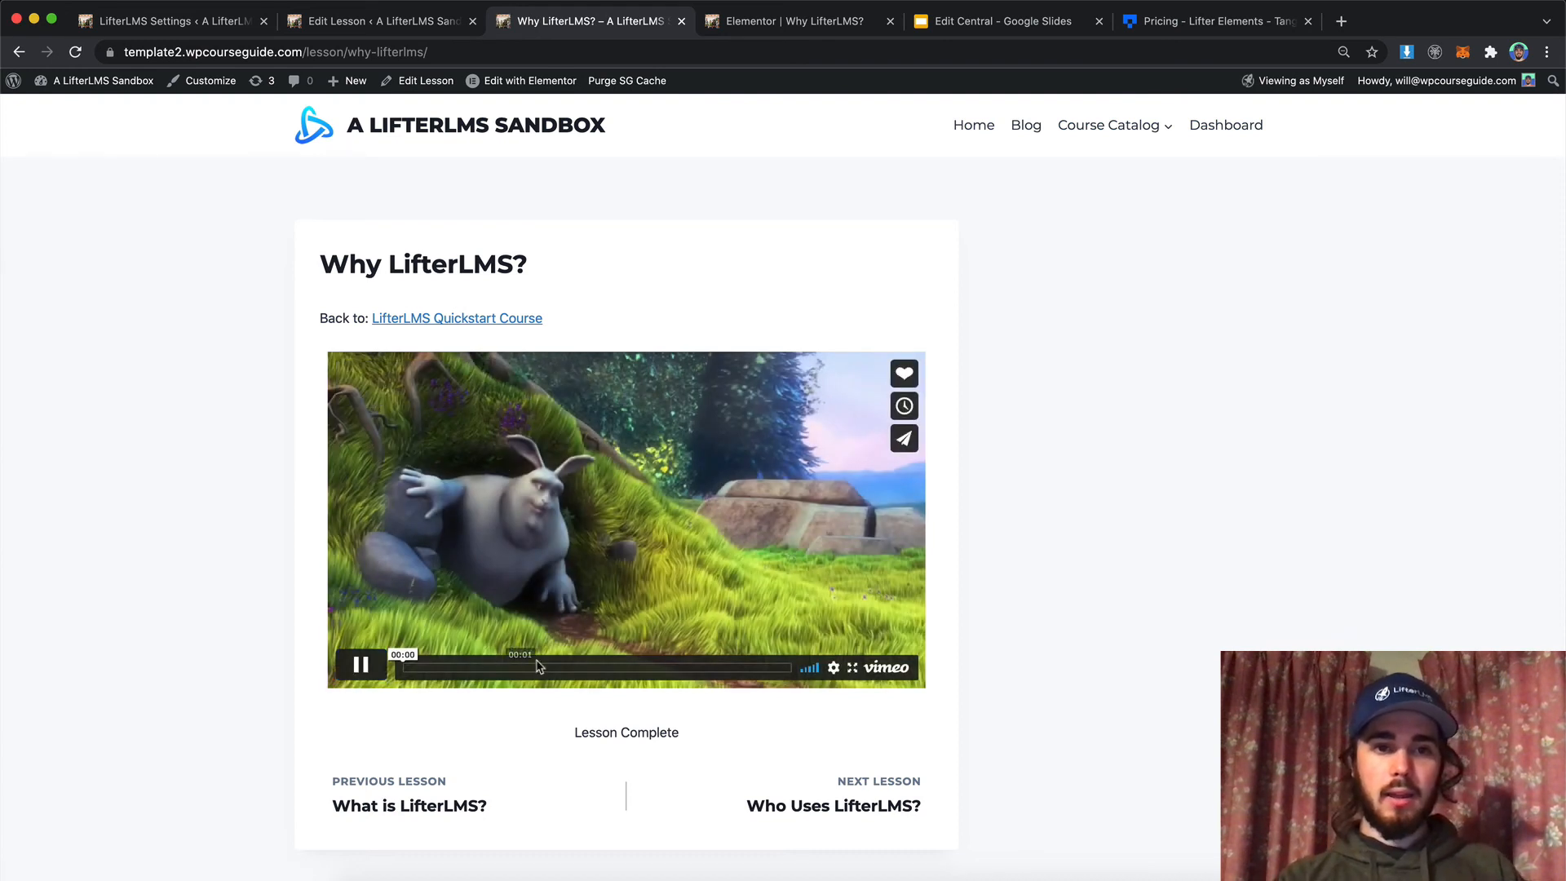
{"action": "left_click_drag", "start_coordinate": [703, 662], "coordinate": [654, 667]}
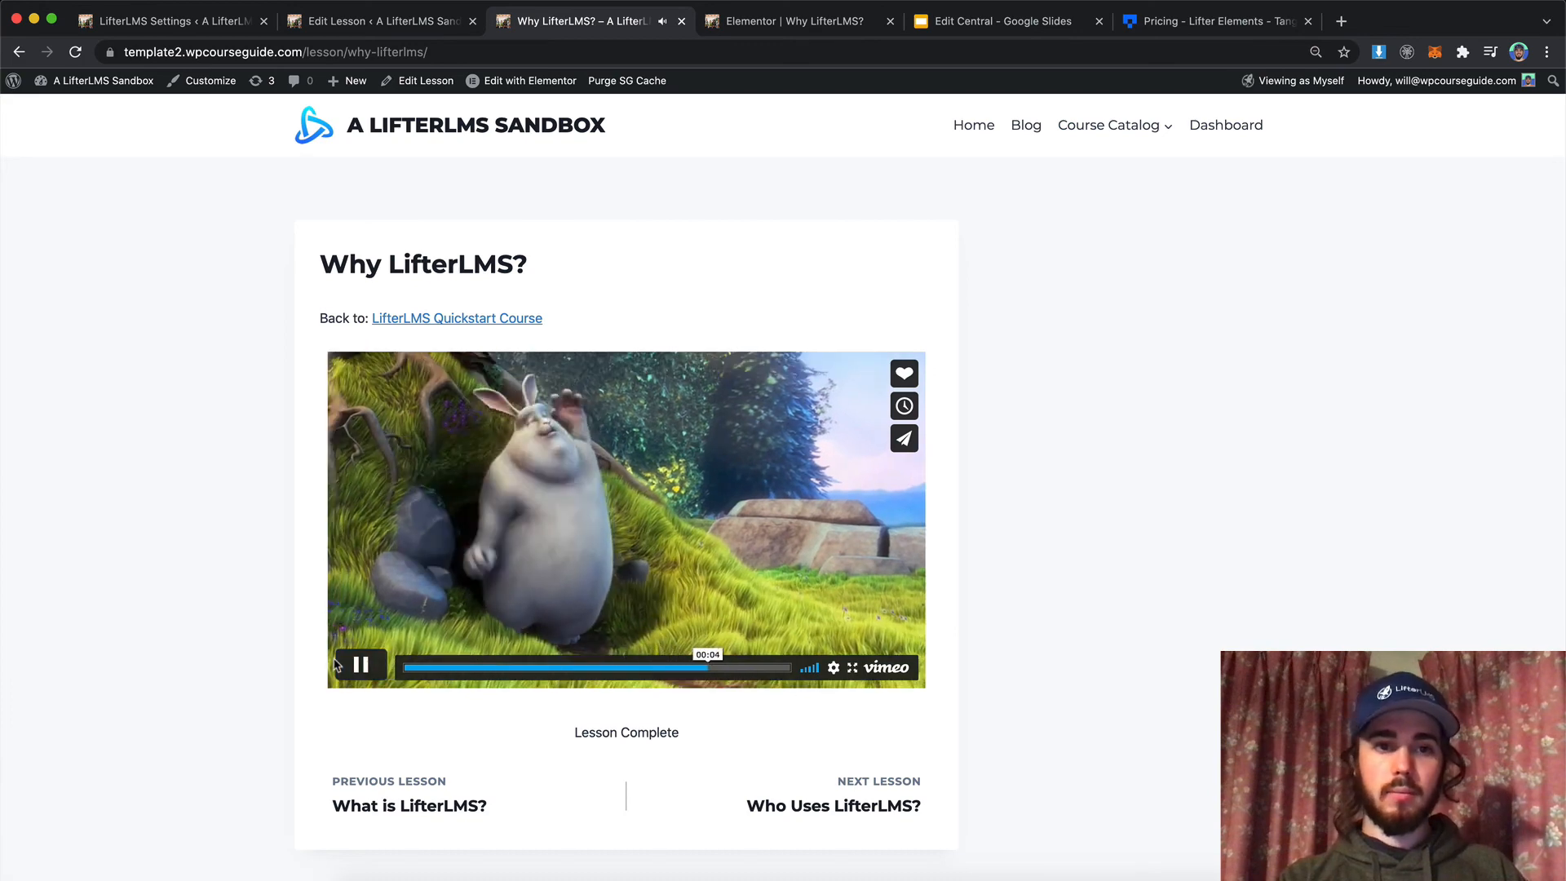
{"action": "left_click", "coordinate": [368, 666]}
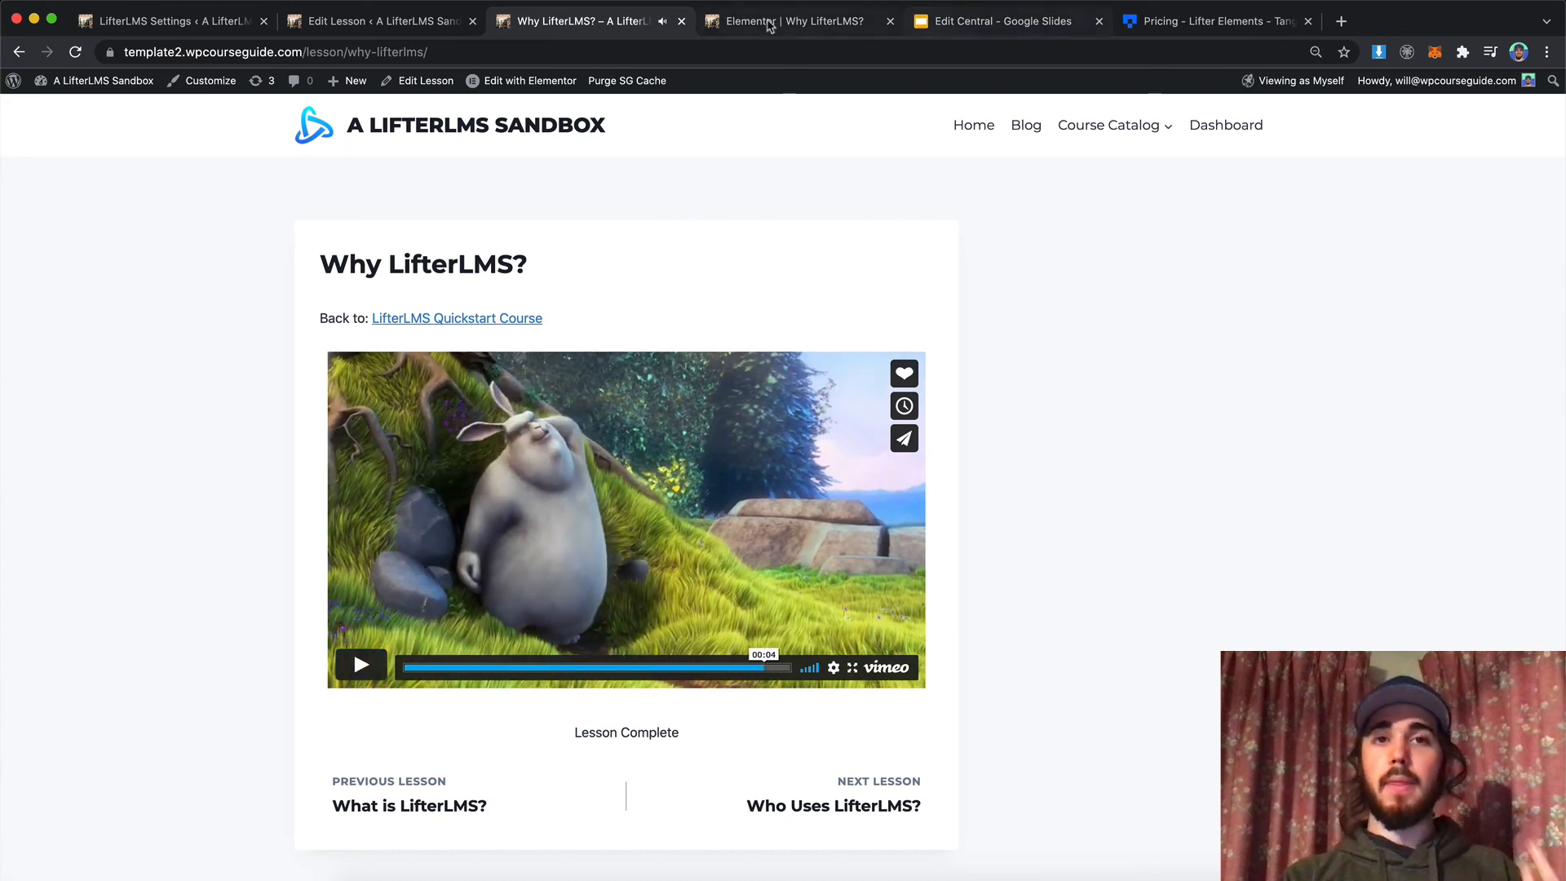
Step: Review the Featured Video and Embedded YouTube Video slide alongside the content settings of the Lesson Video and Video widgets in Elementor
{"action": "left_click", "coordinate": [951, 26]}
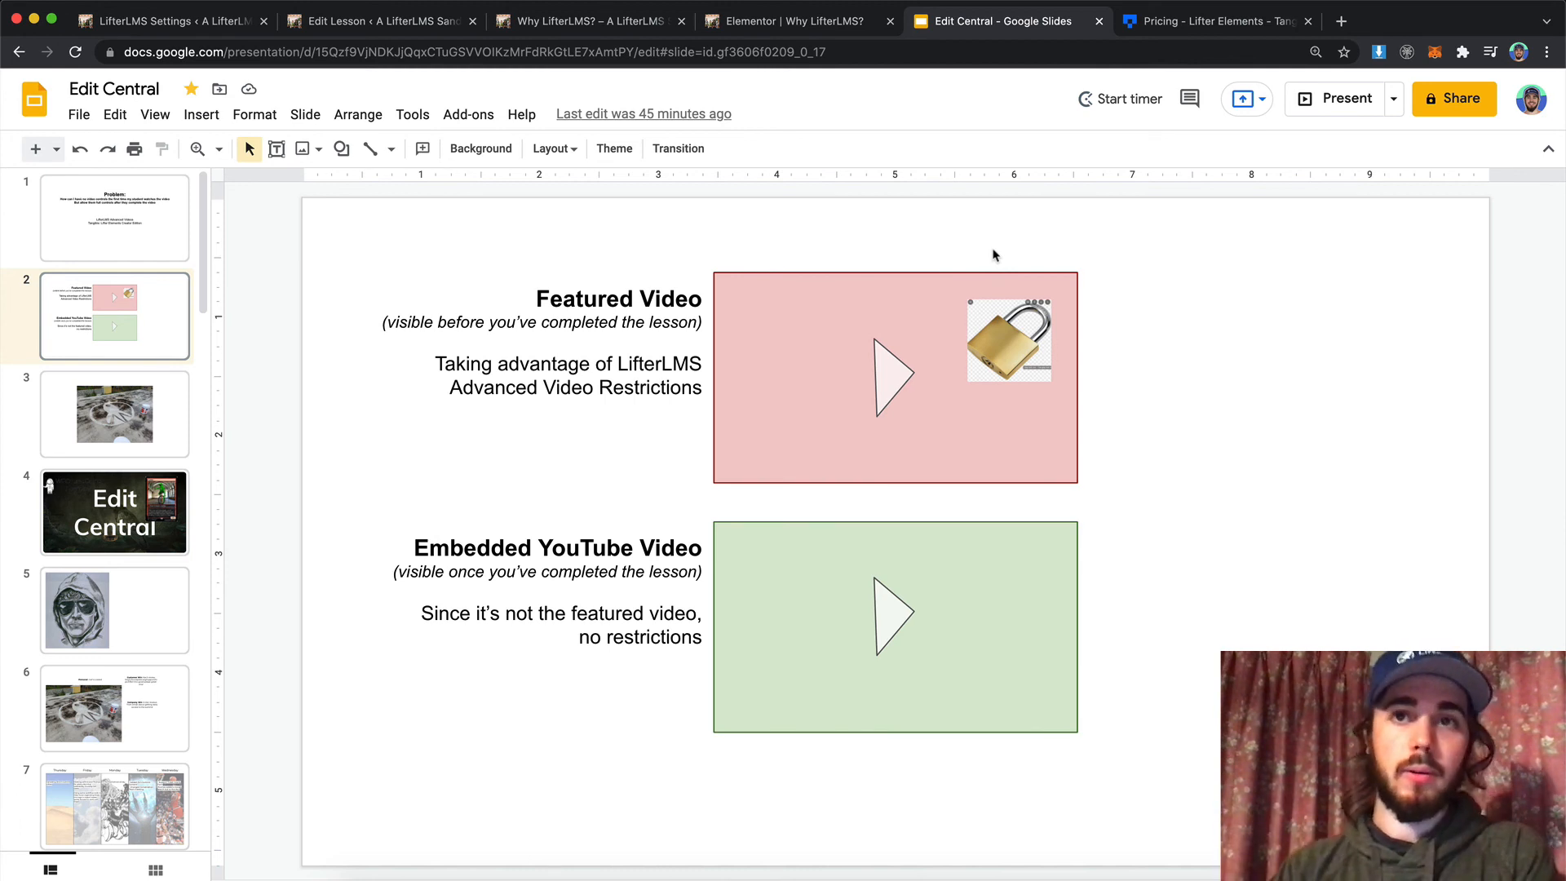
{"action": "left_click", "coordinate": [787, 21]}
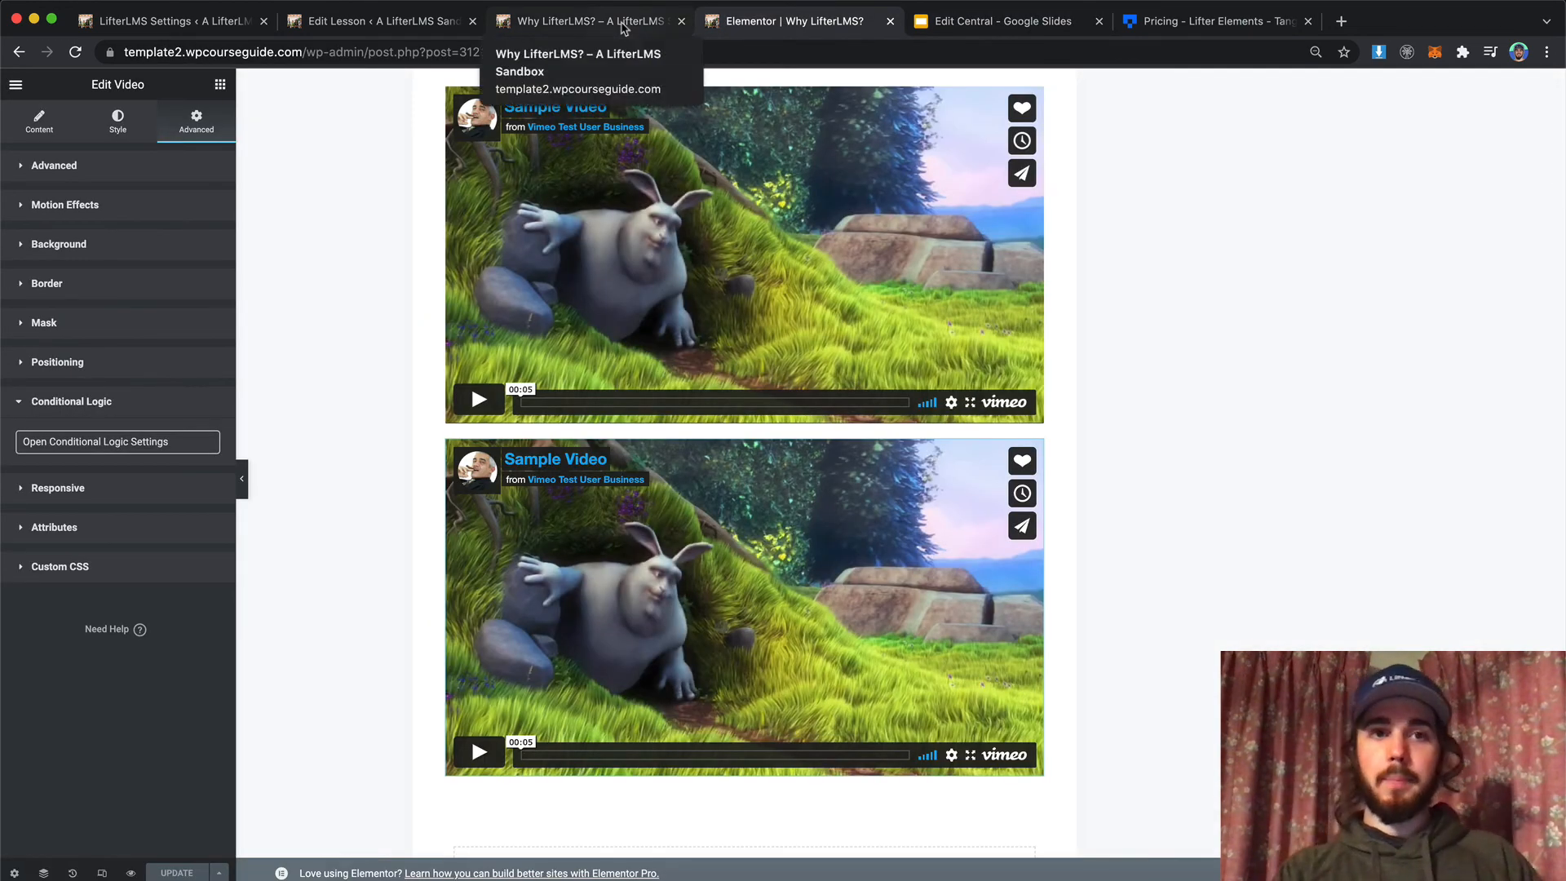
{"action": "left_click", "coordinate": [1043, 96]}
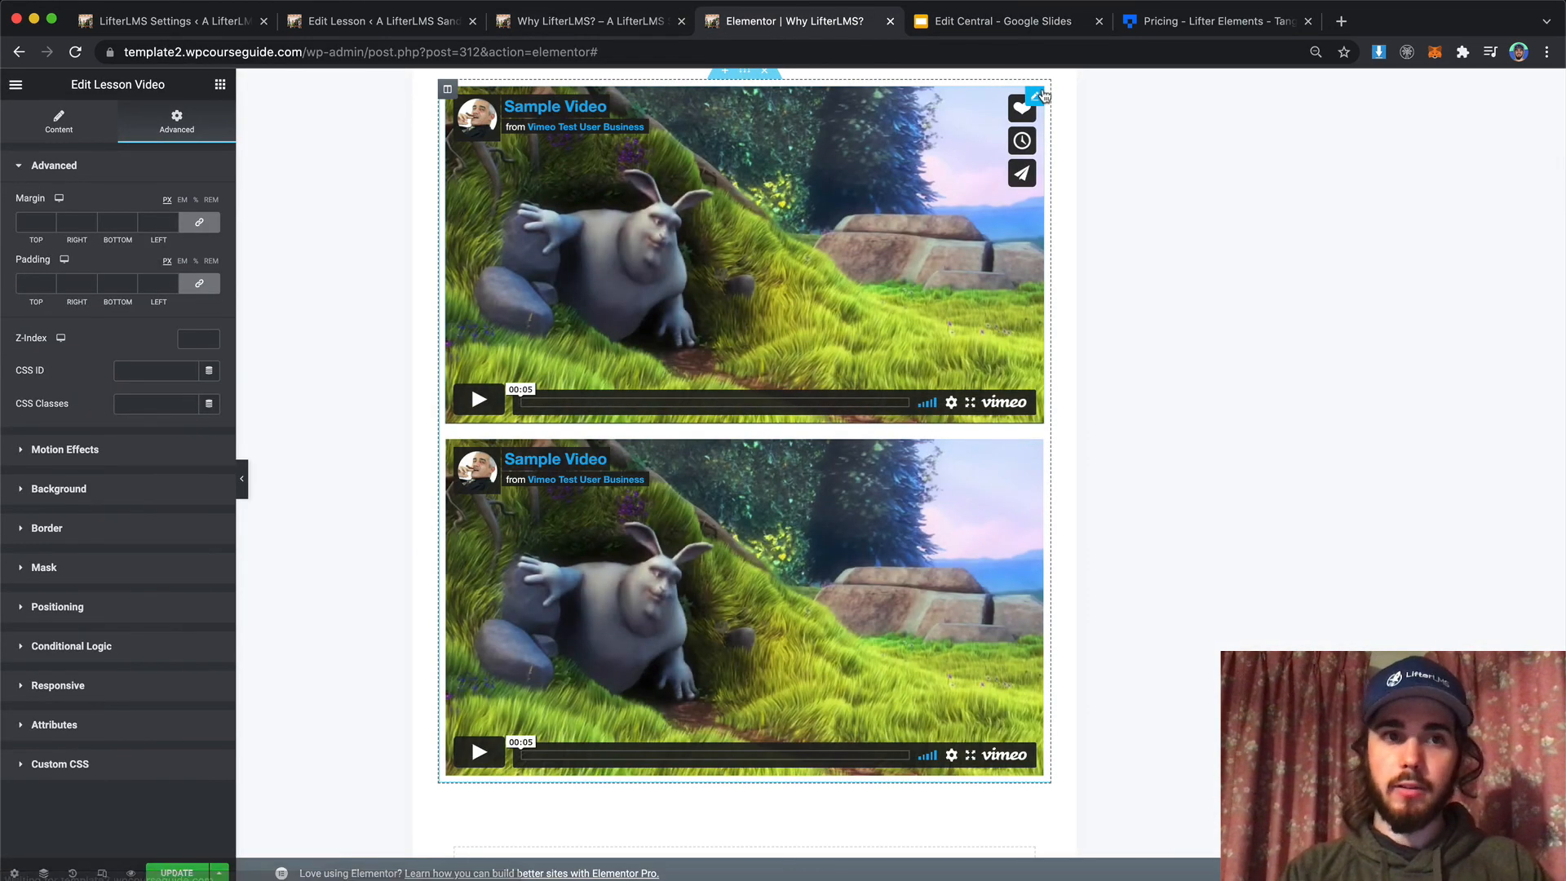
{"action": "left_click", "coordinate": [58, 131]}
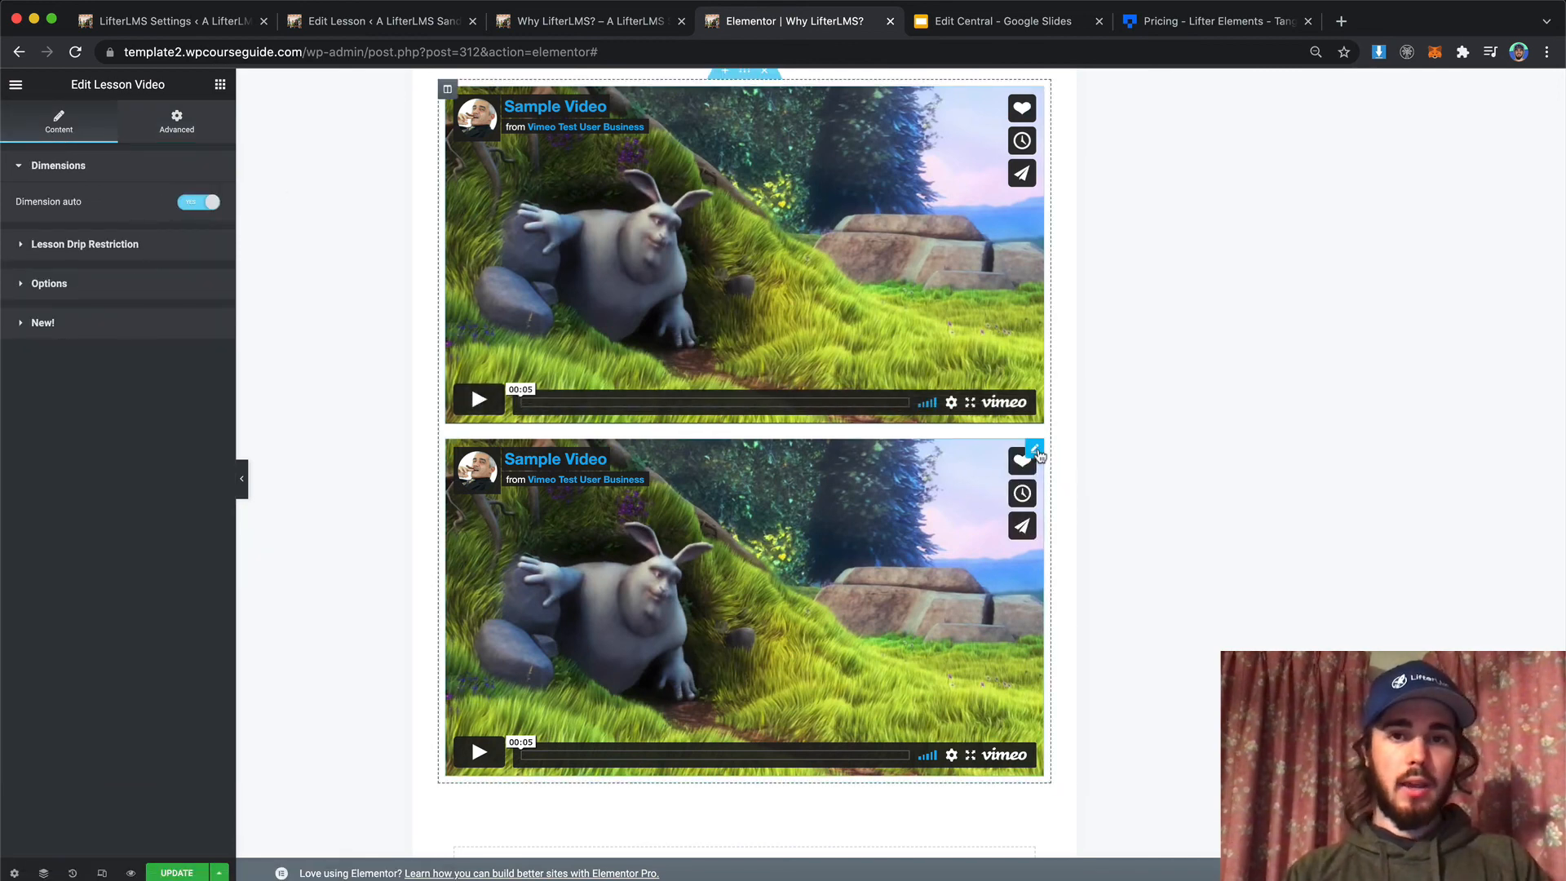
{"action": "left_click", "coordinate": [1036, 450]}
{"action": "left_click", "coordinate": [39, 123]}
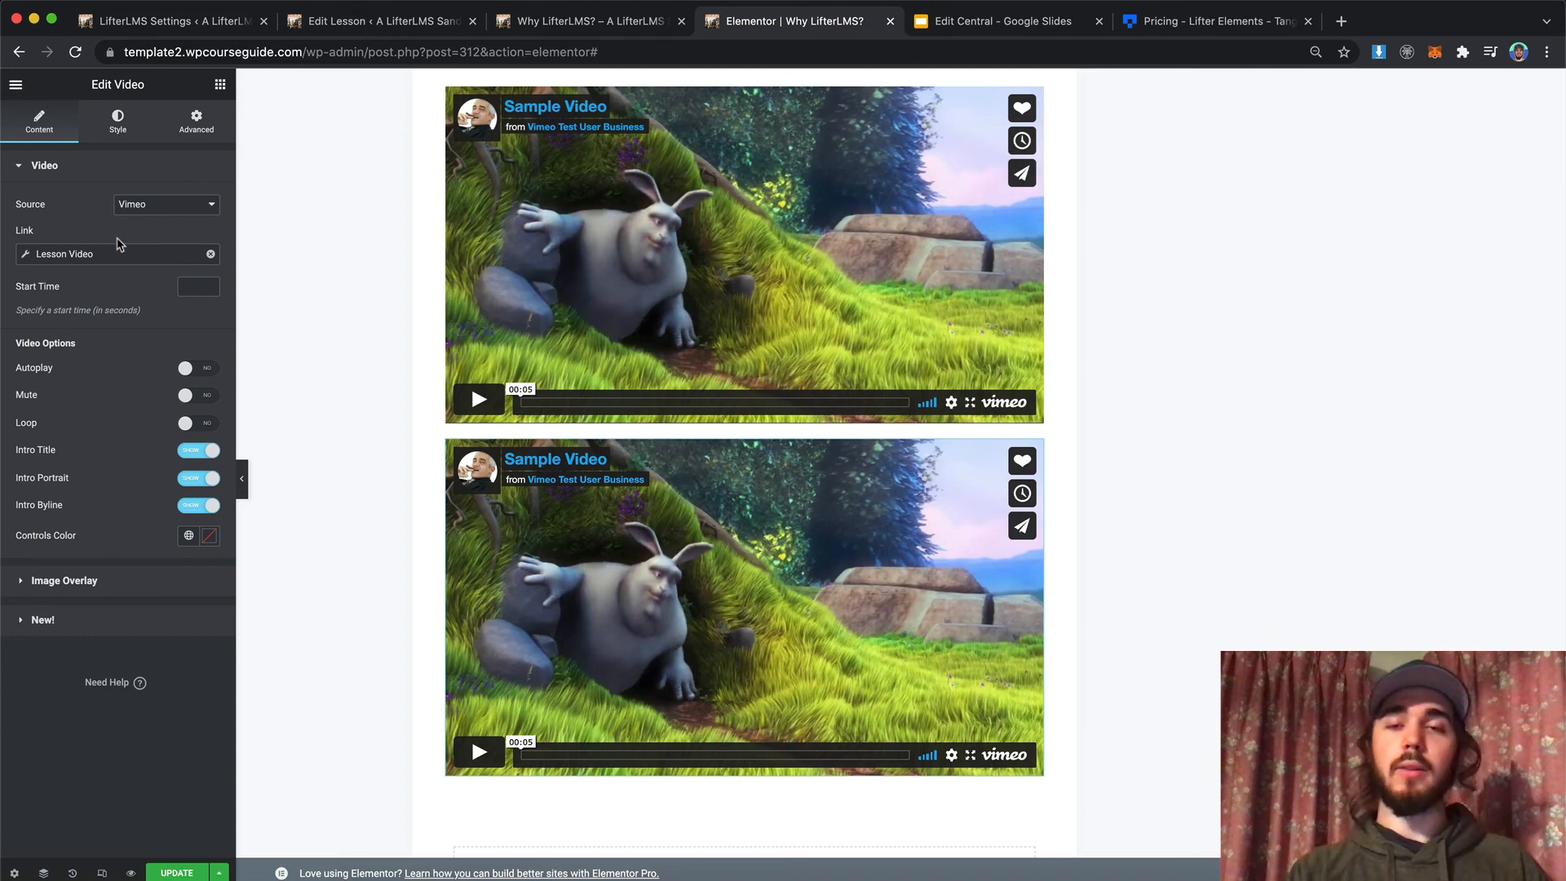
{"action": "left_click", "coordinate": [1015, 27]}
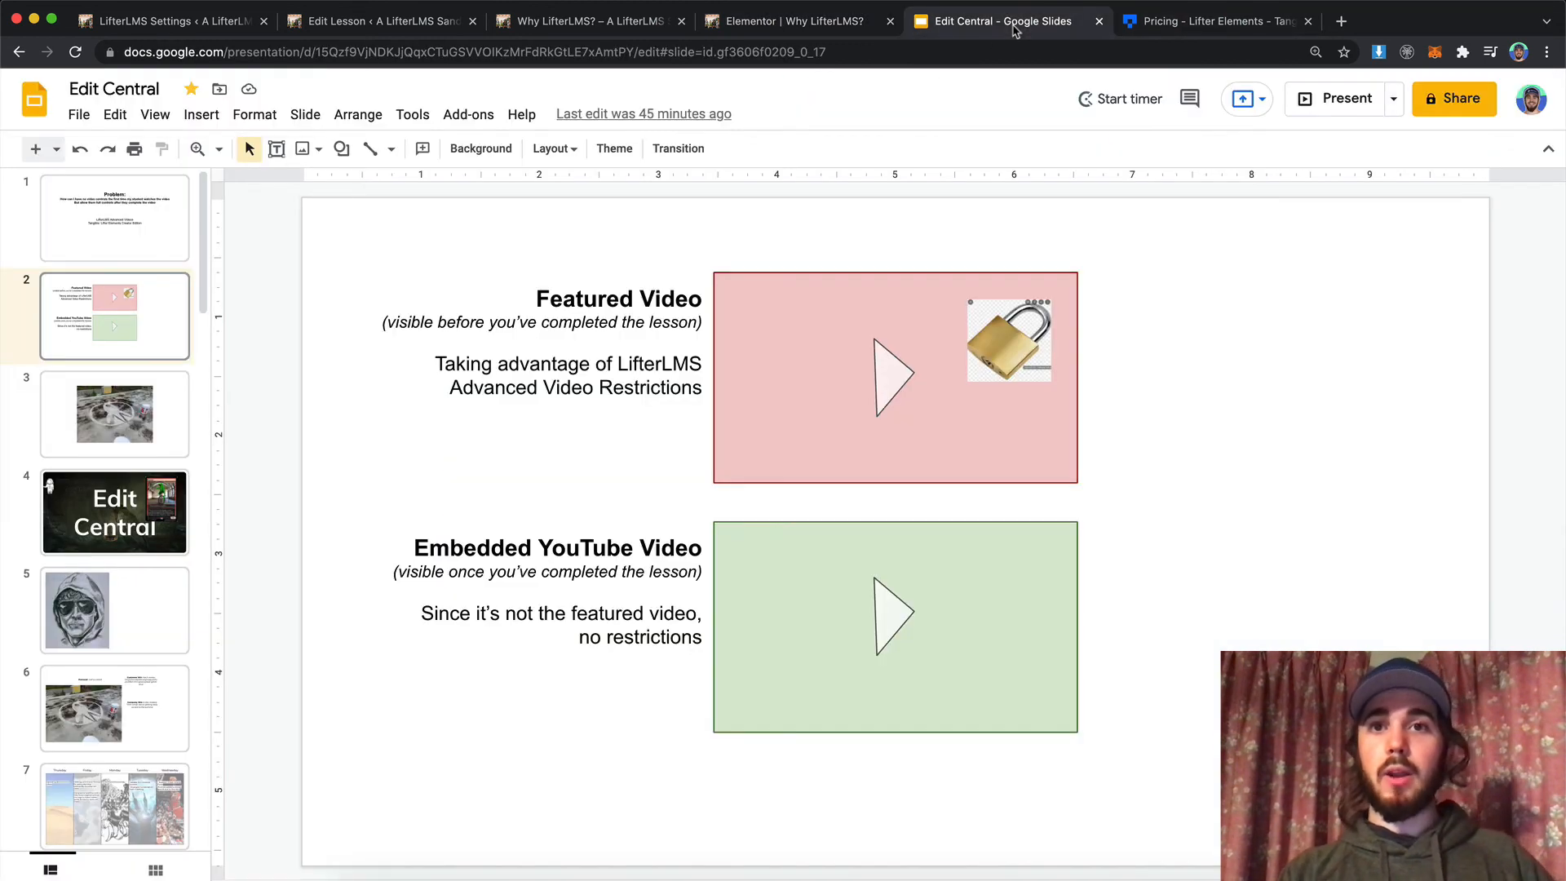